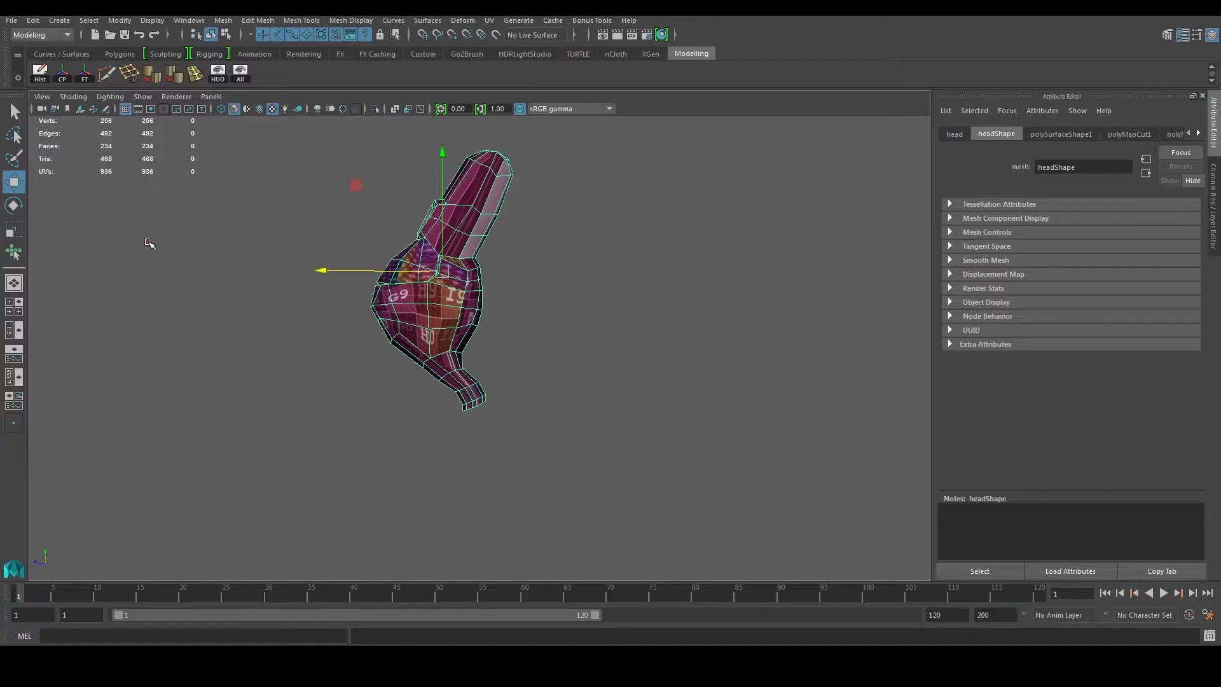
Step: Examine the checker texture on the head mesh from the side, above and front
scroll(281, 377, up, 2)
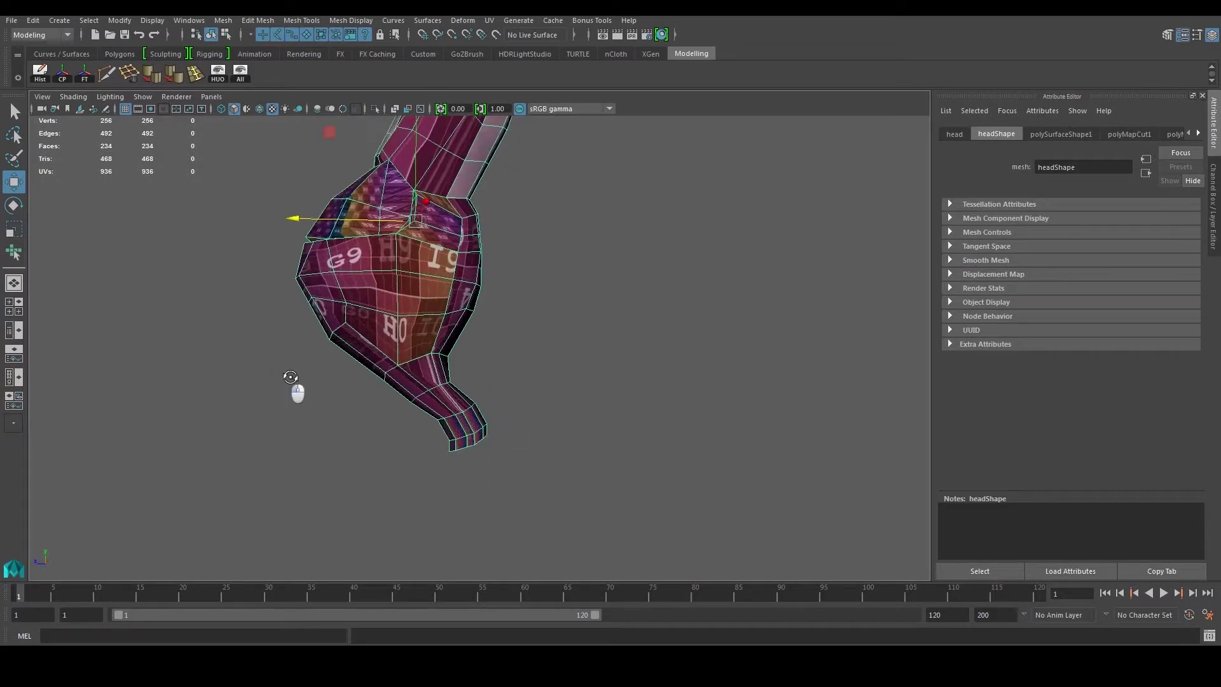
alt+drag(280, 378, 411, 392)
alt+middle_drag(420, 373, 431, 452)
scroll(431, 452, up, 2)
alt+drag(431, 452, 395, 285)
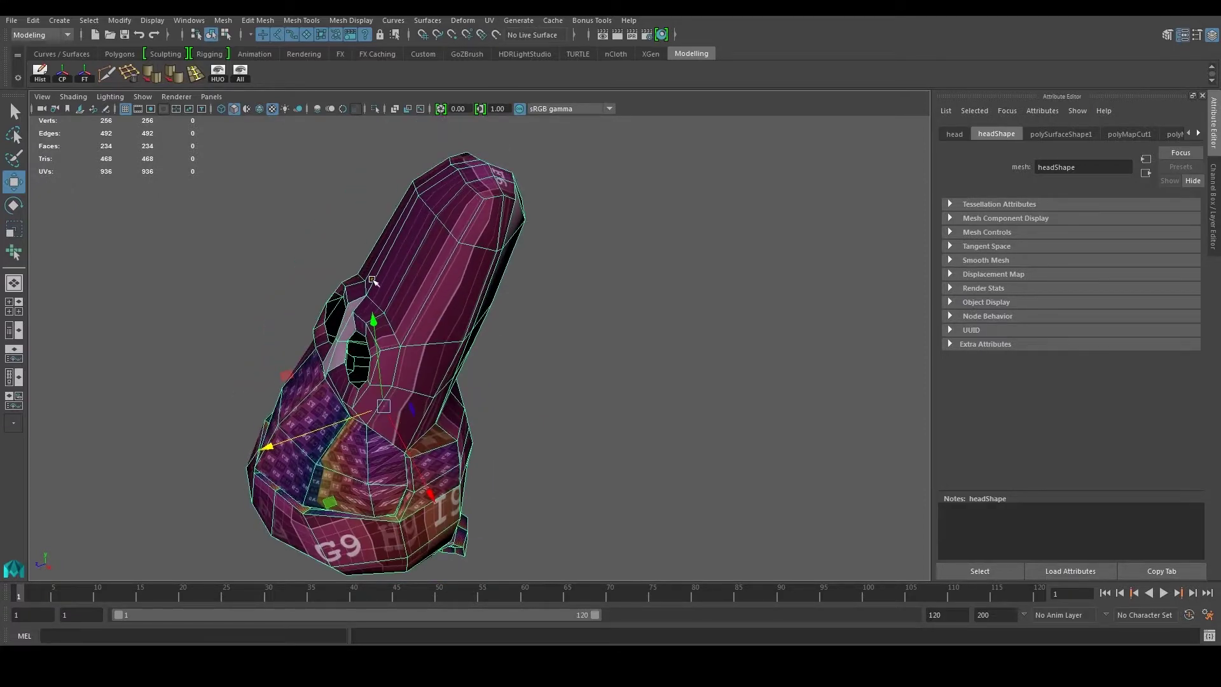
alt+drag(191, 474, 313, 417)
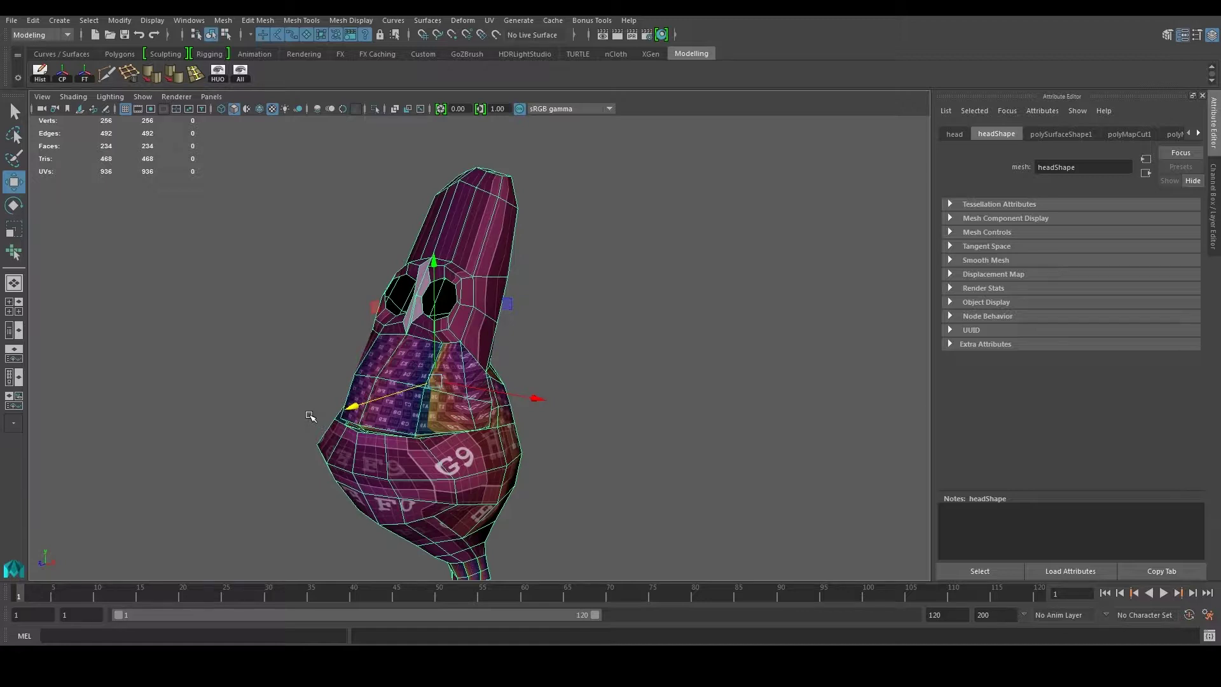
alt+drag(338, 398, 418, 400)
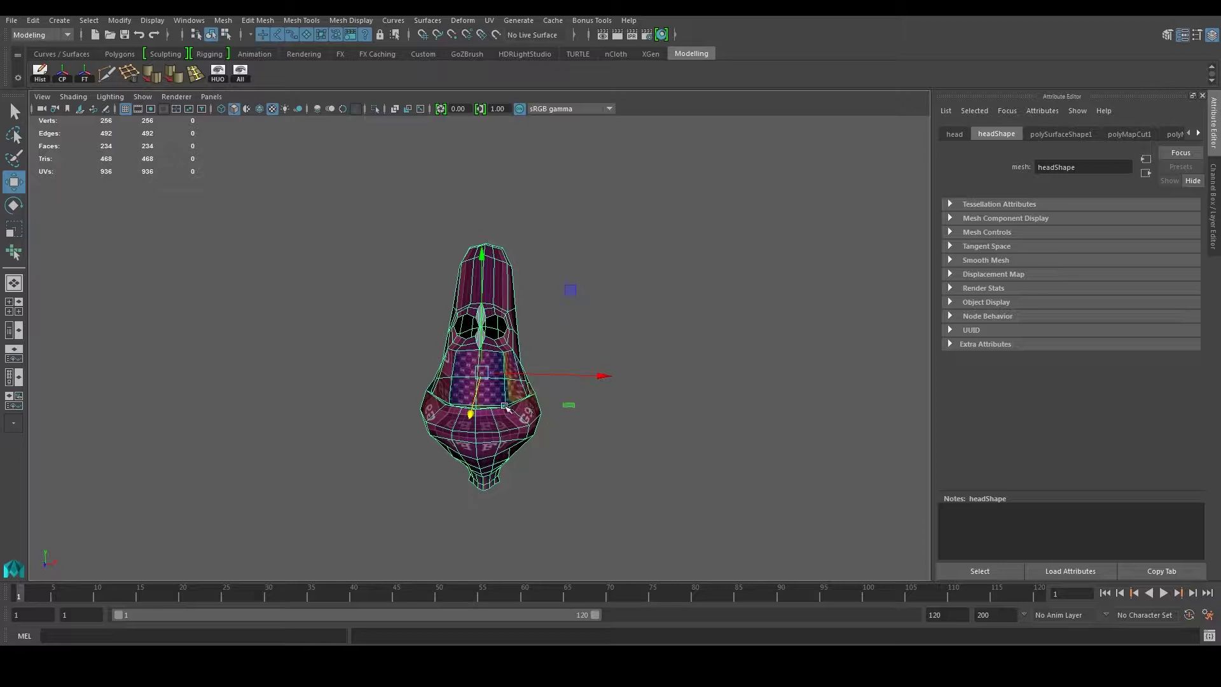
Step: Apply a planar UV projection to the head along the Z axis, fitted to its bounding box
click(665, 398)
click(465, 391)
click(490, 21)
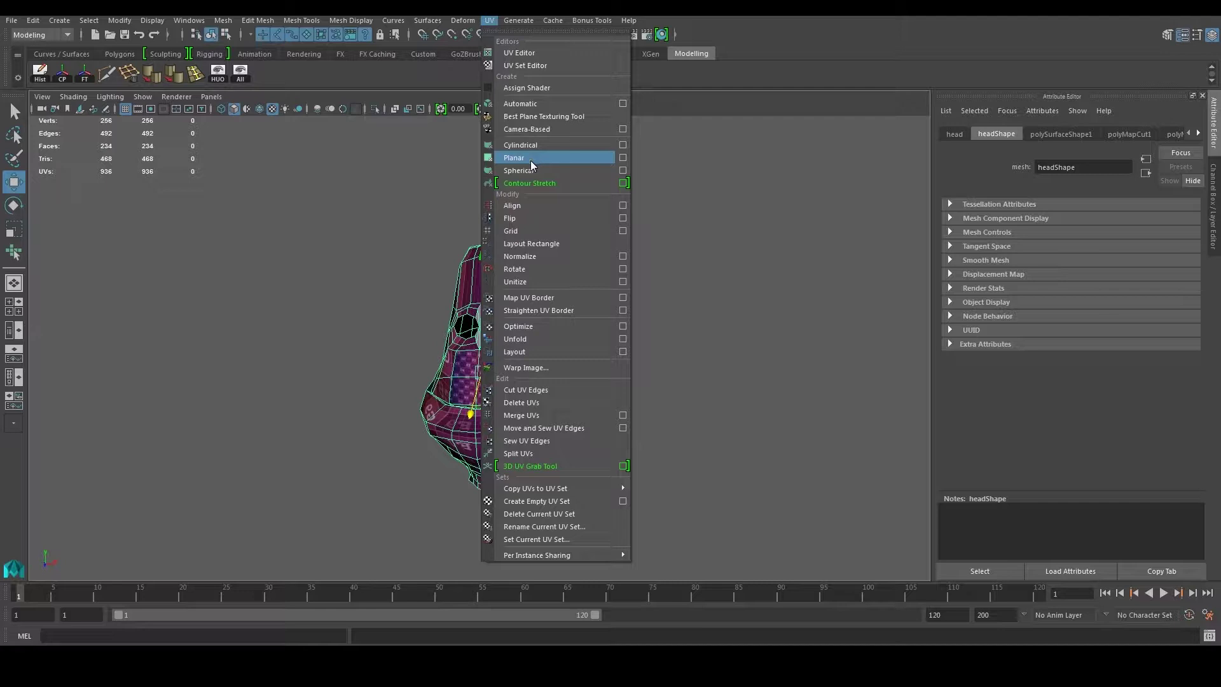
click(623, 159)
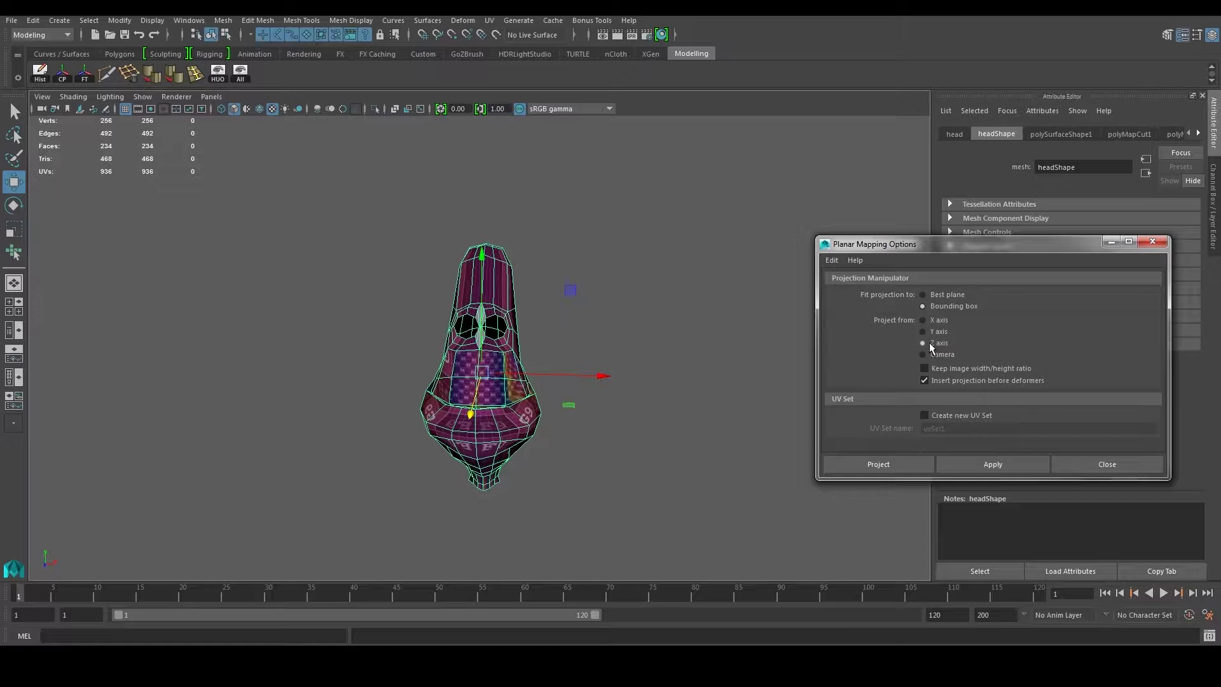
alt+drag(569, 359, 481, 380)
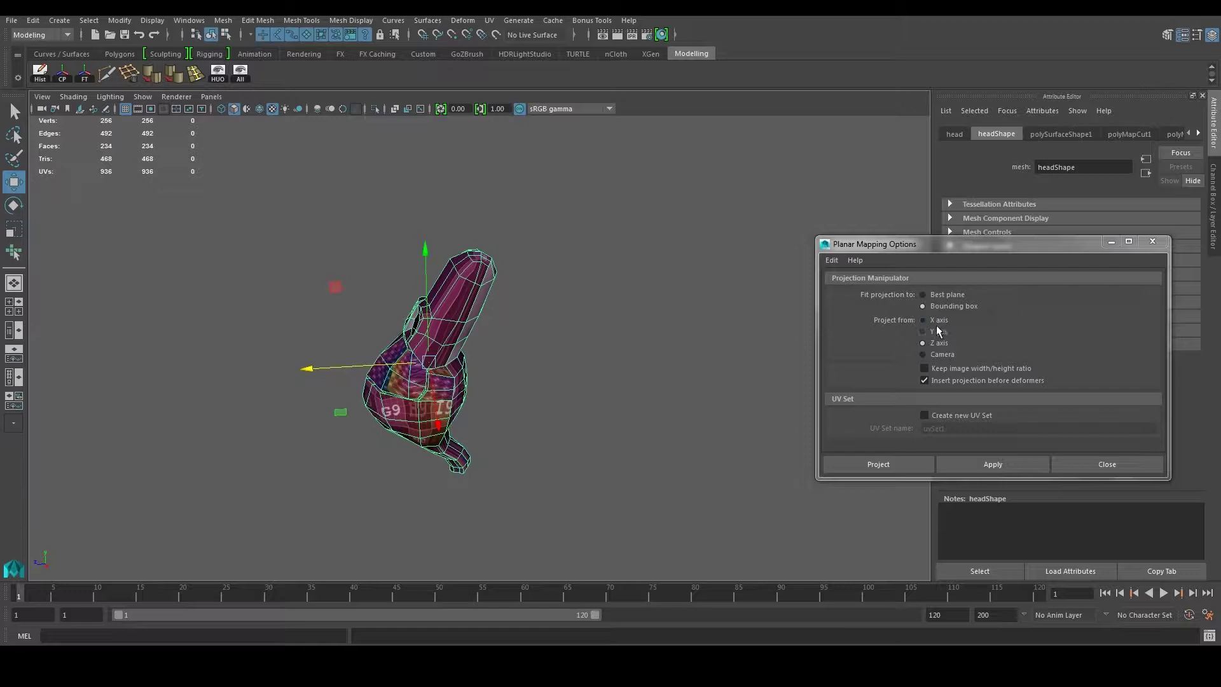
alt+drag(357, 424, 624, 418)
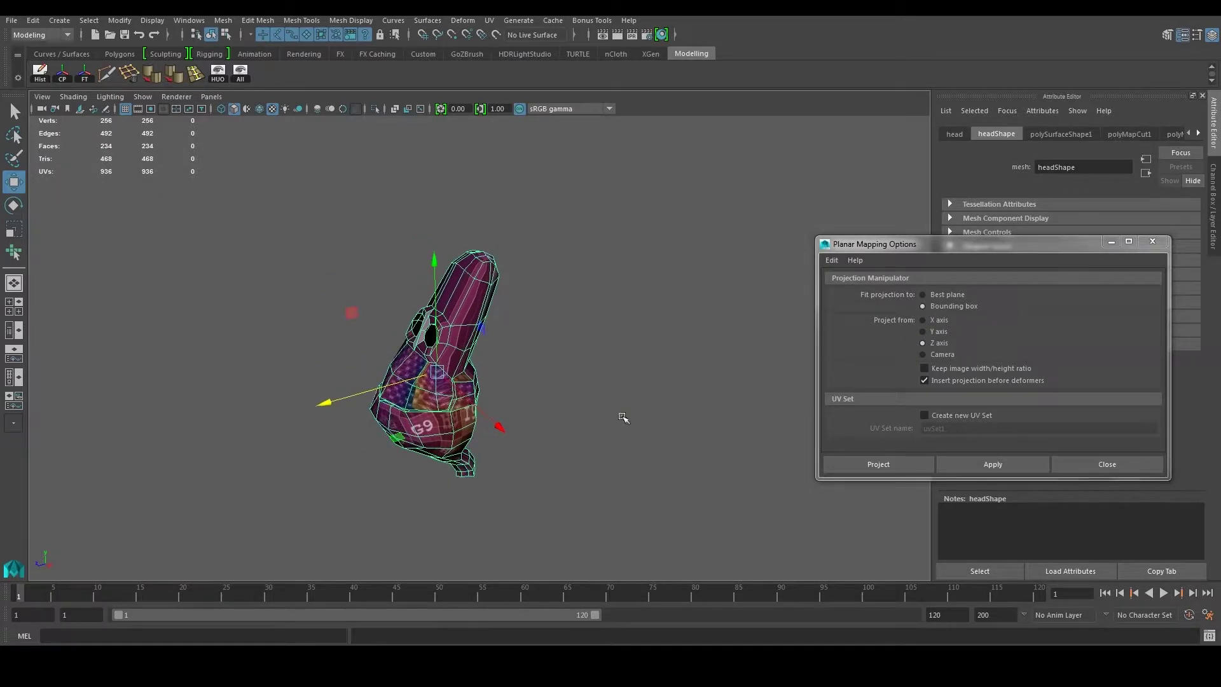
click(893, 468)
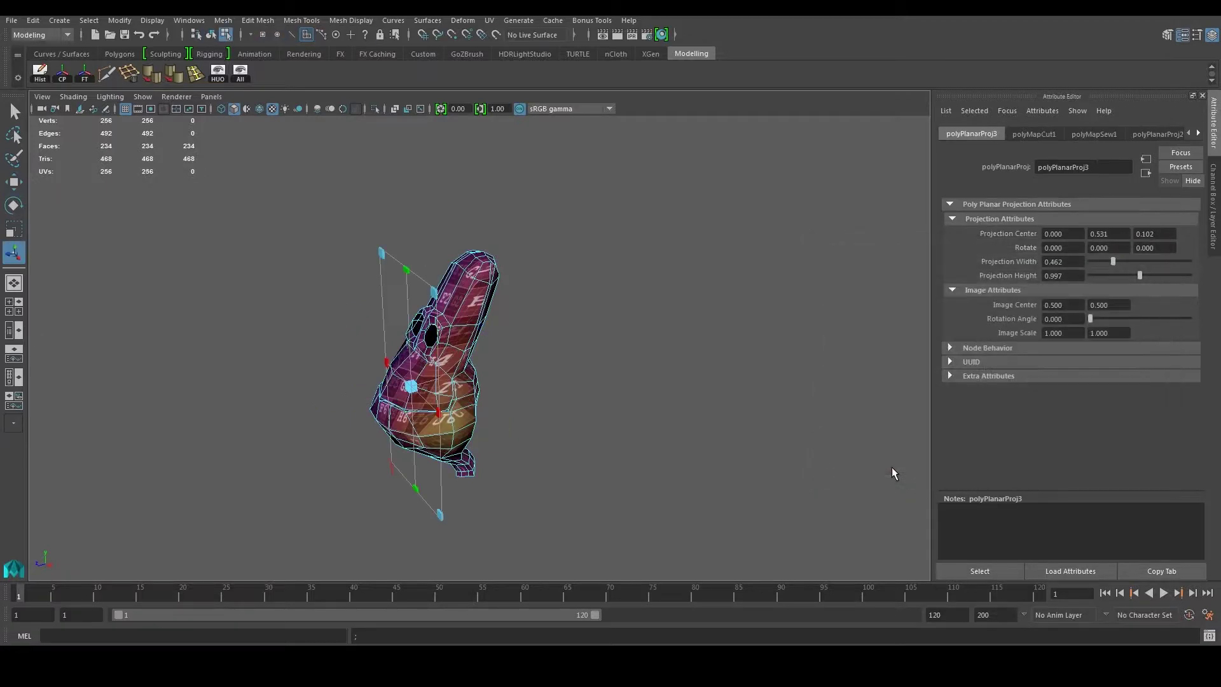
Step: Shrink the planar projection on the head to a height of about 0.922
alt+drag(615, 414, 727, 403)
scroll(646, 384, up, 5)
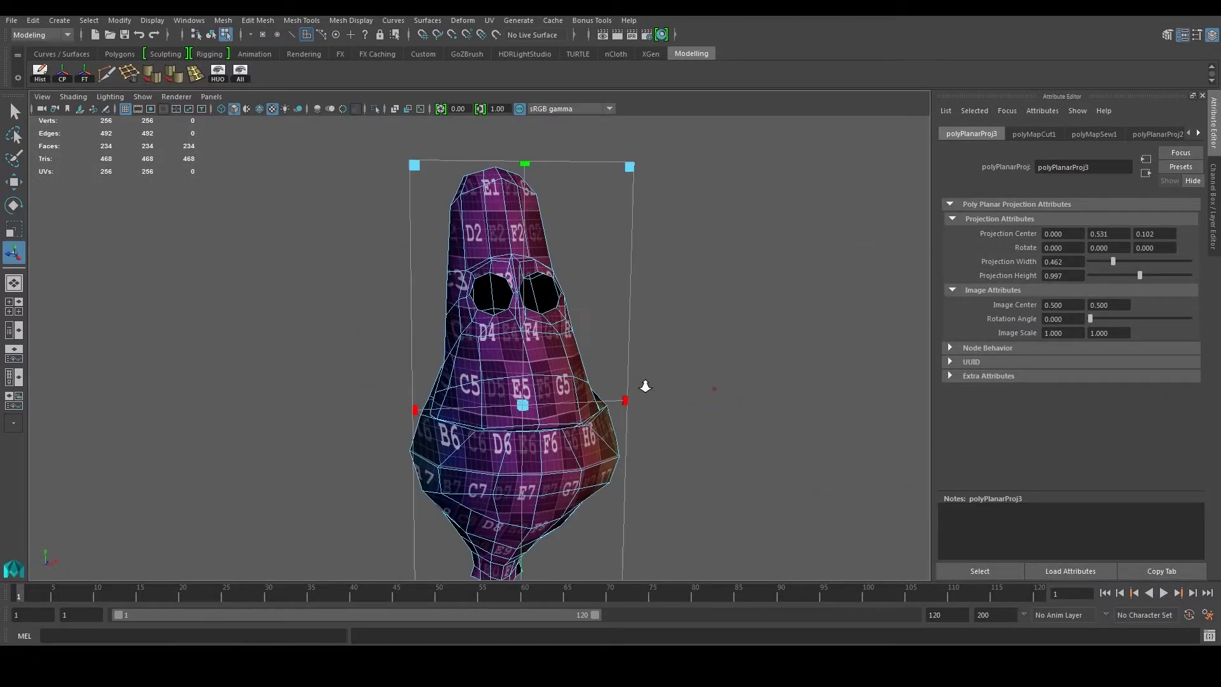
alt+drag(624, 372, 601, 381)
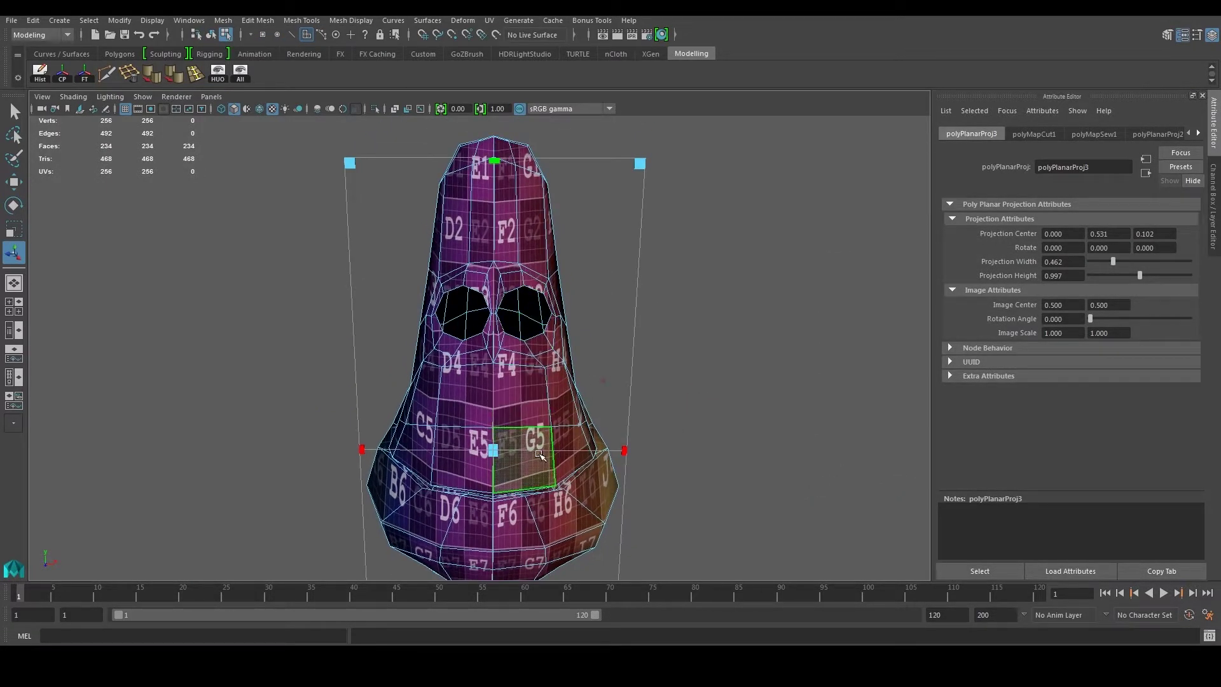
alt+drag(539, 468, 533, 418)
scroll(533, 420, down, 5)
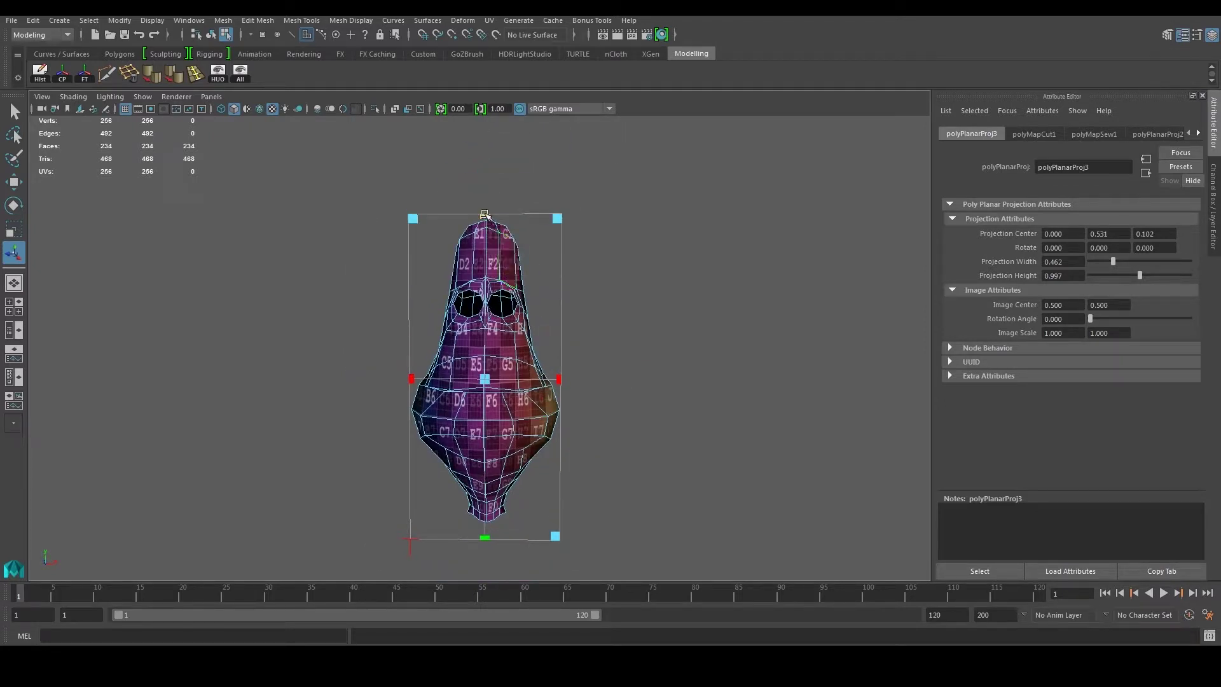
drag(484, 214, 484, 229)
Step: Open the UV Editor beside the model and frame the head's UV layout
alt+drag(602, 294, 408, 378)
alt+drag(410, 454, 477, 477)
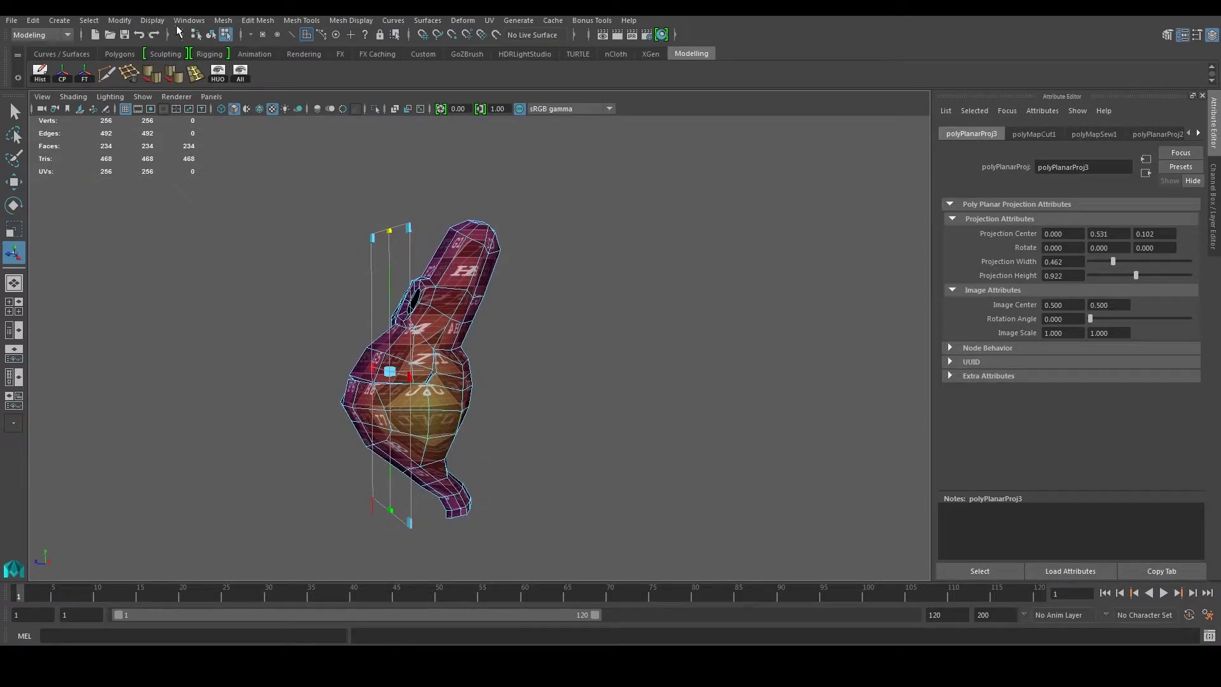
click(178, 23)
click(220, 200)
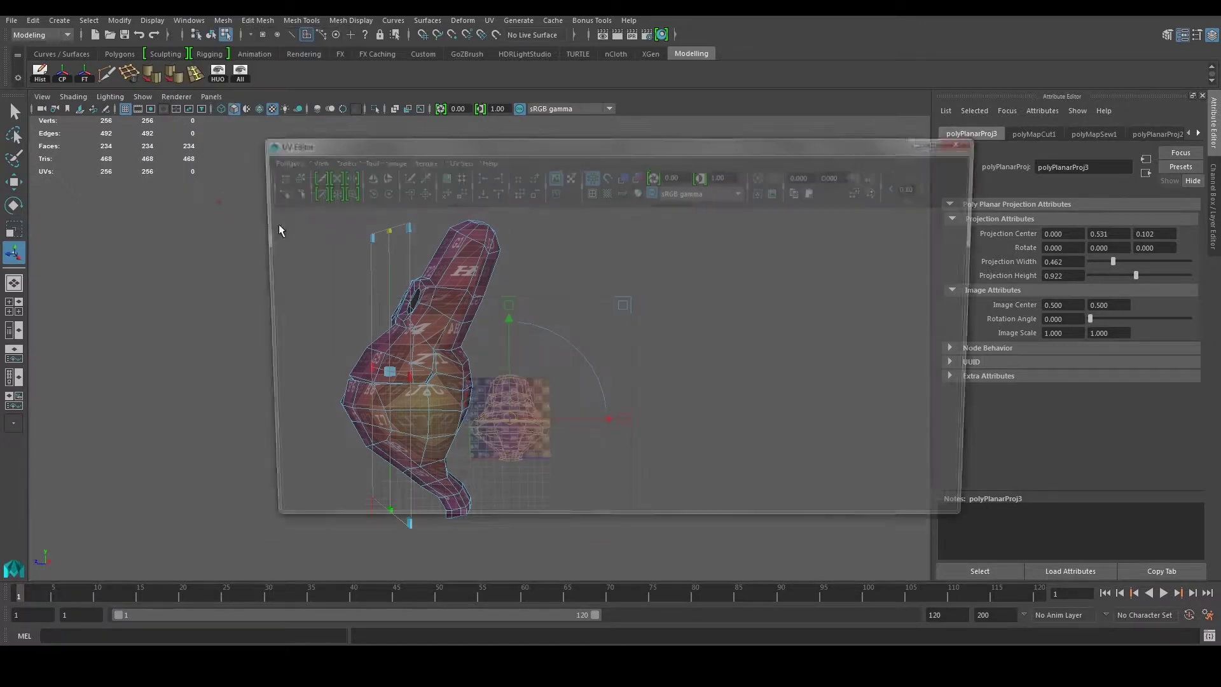
drag(624, 144, 898, 127)
scroll(776, 362, up, 3)
alt+middle_drag(734, 394, 877, 279)
scroll(877, 279, up, 2)
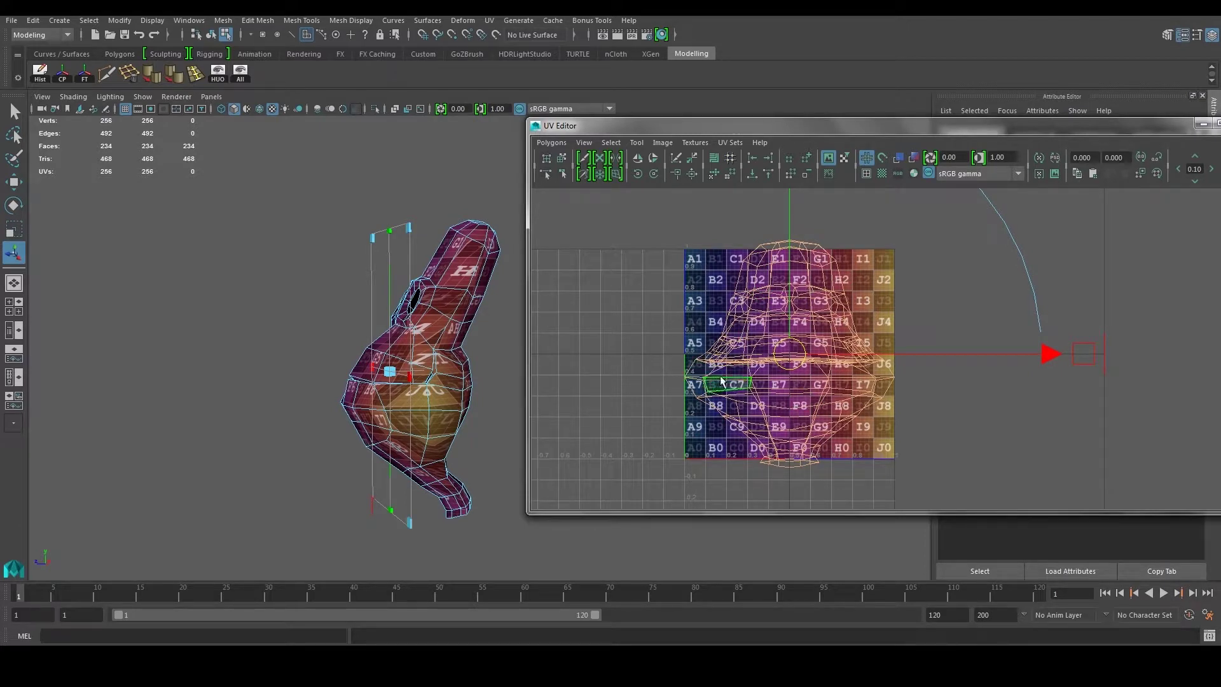
Step: Examine the head's projected UV shell over the checker image, checking for overlapping areas
scroll(890, 351, up, 3)
scroll(859, 364, up, 2)
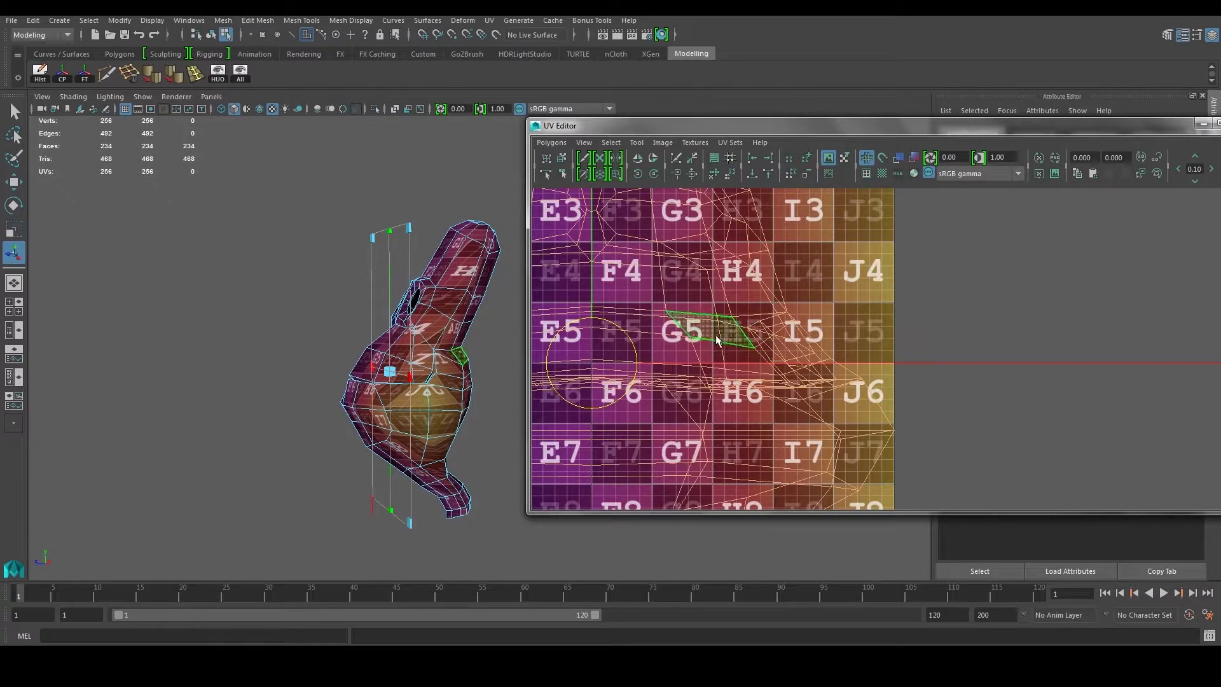
scroll(760, 293, down, 2)
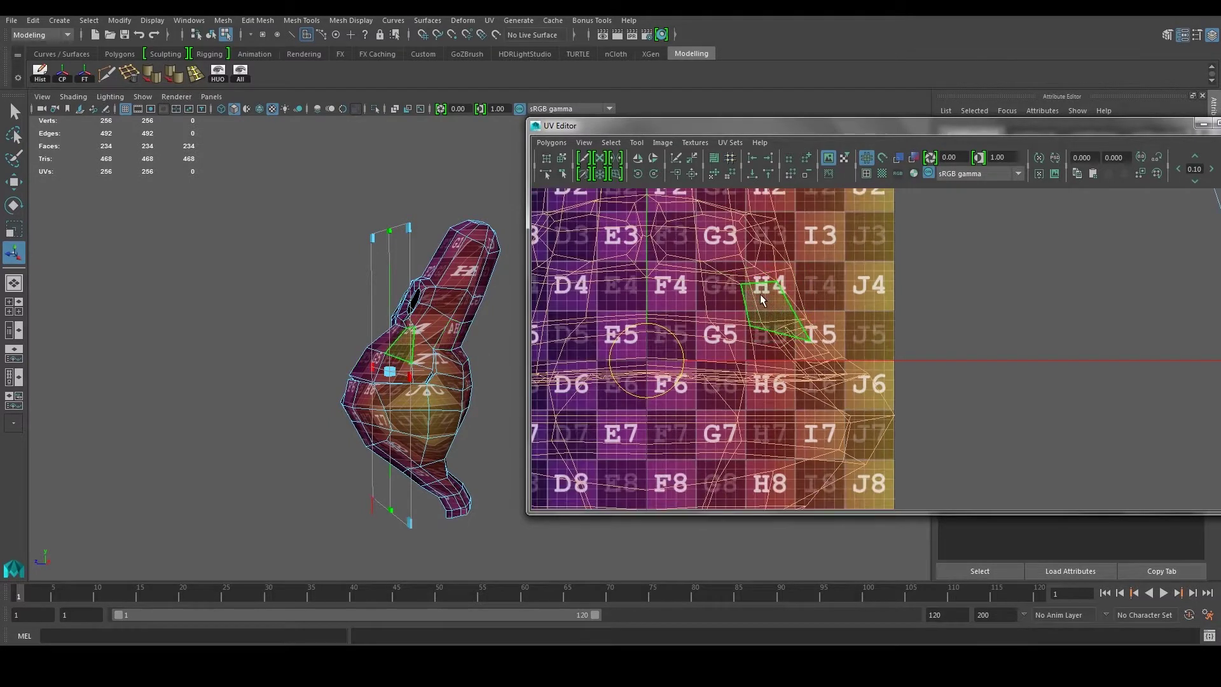
scroll(761, 322, down, 3)
alt+middle_drag(760, 322, 766, 351)
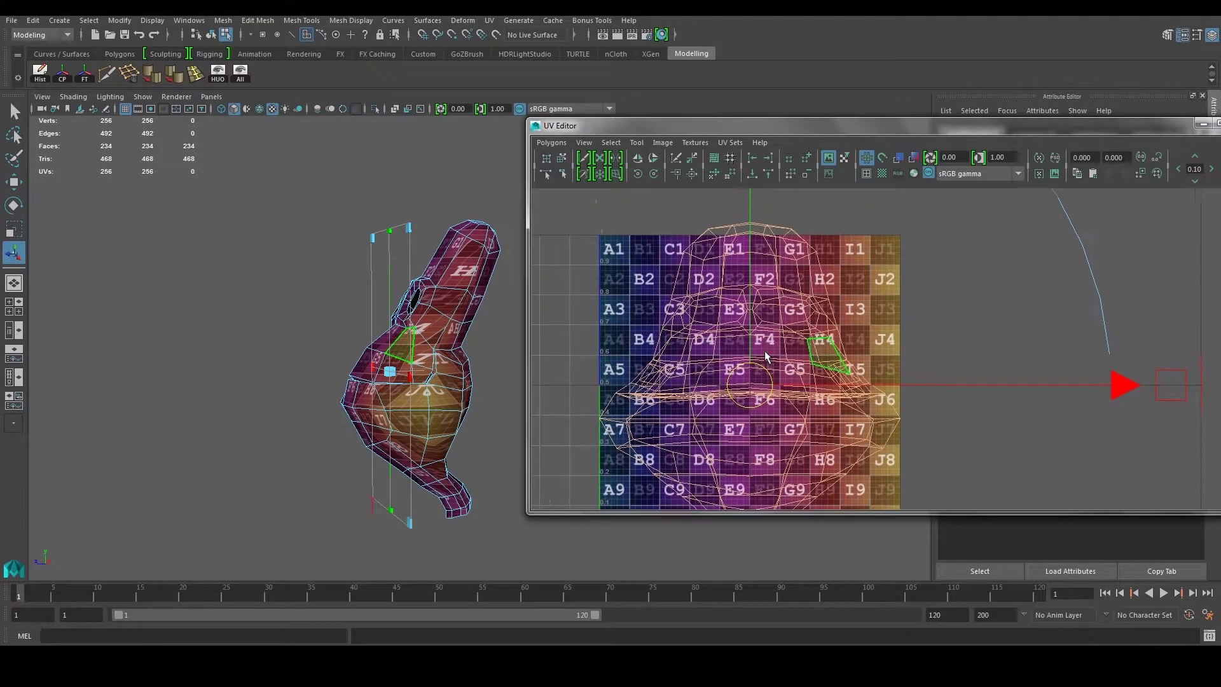
alt+middle_drag(486, 306, 480, 331)
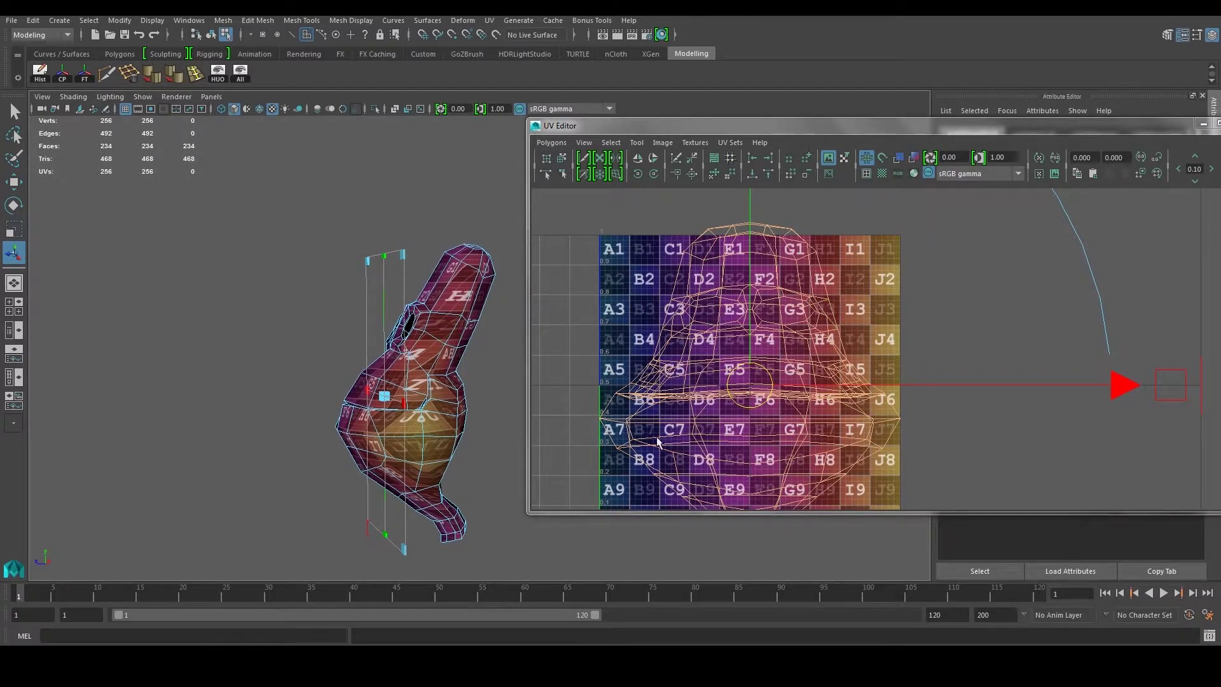
scroll(781, 331, down, 1)
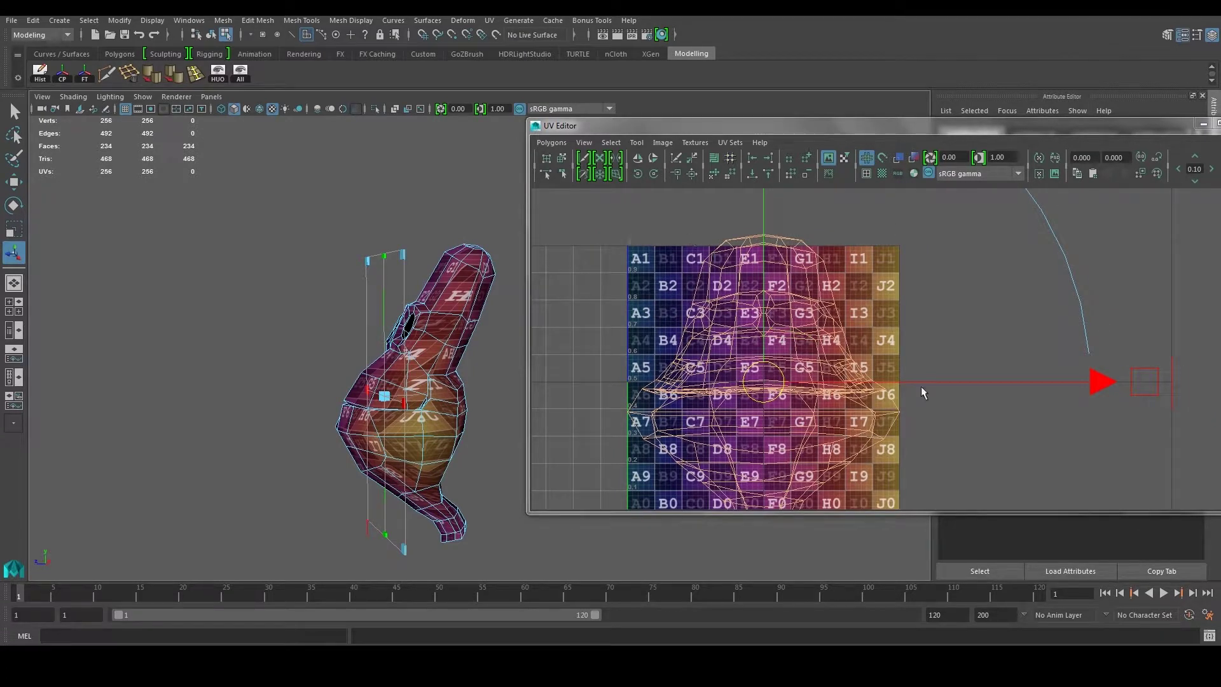
scroll(889, 347, down, 2)
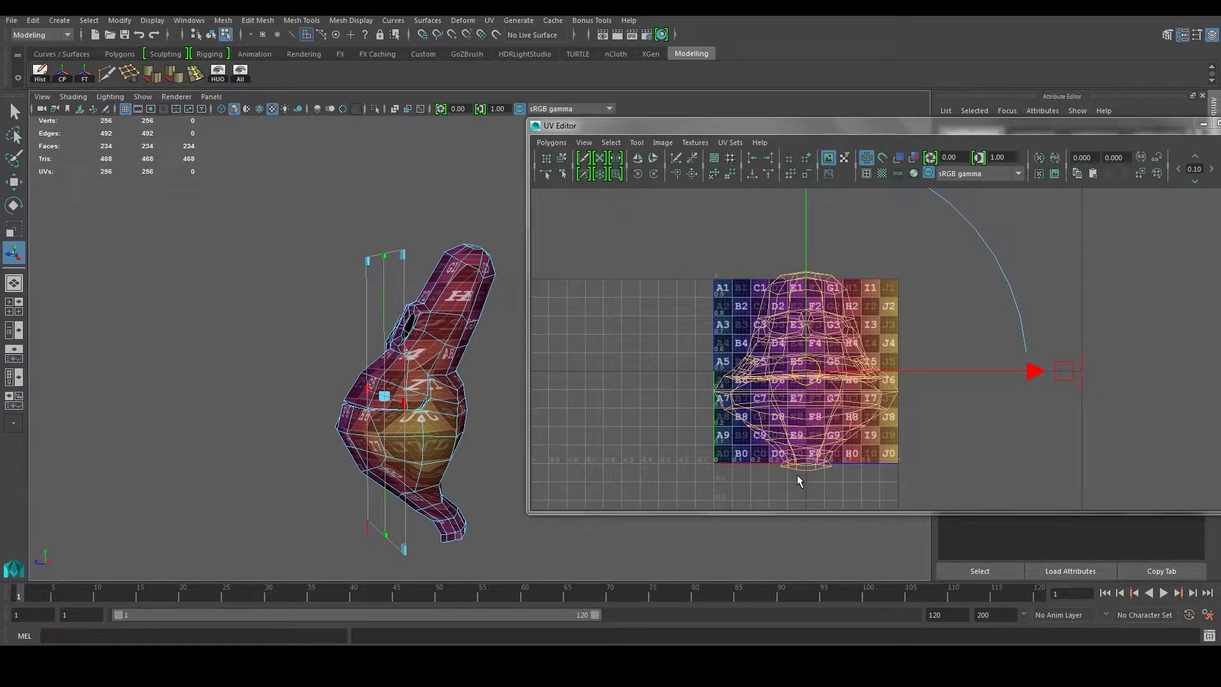
Step: Return to object mode, select the whole head mesh and activate the Move tool
right_drag(443, 341, 481, 321)
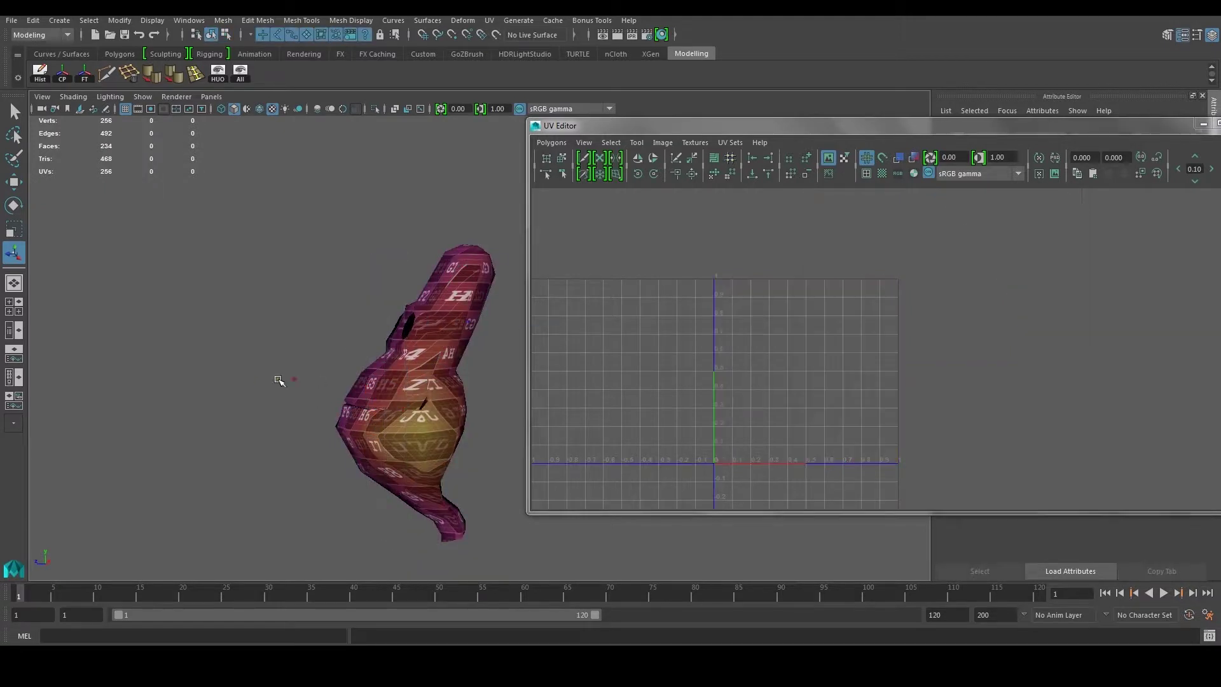
alt+drag(295, 381, 362, 414)
click(409, 407)
alt+middle_drag(409, 406, 381, 414)
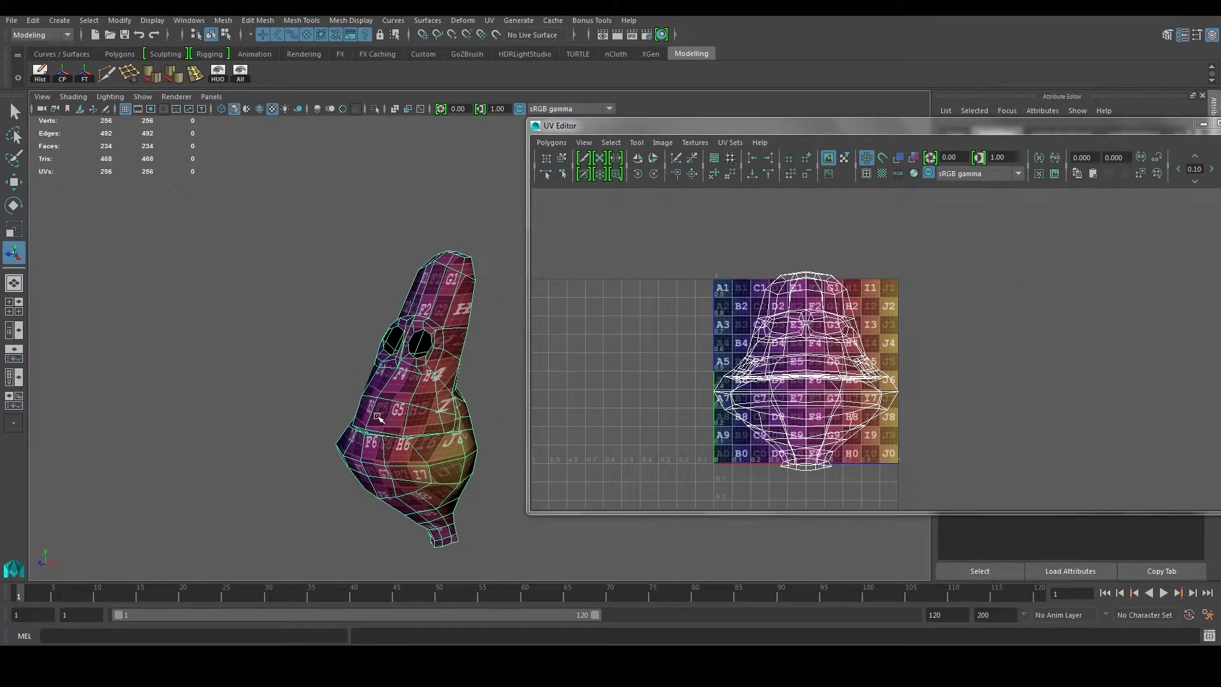
key(w)
Step: Face the head from the front and close the floating UV Editor window
drag(804, 131, 853, 134)
alt+drag(464, 297, 520, 290)
alt+middle_drag(520, 290, 427, 293)
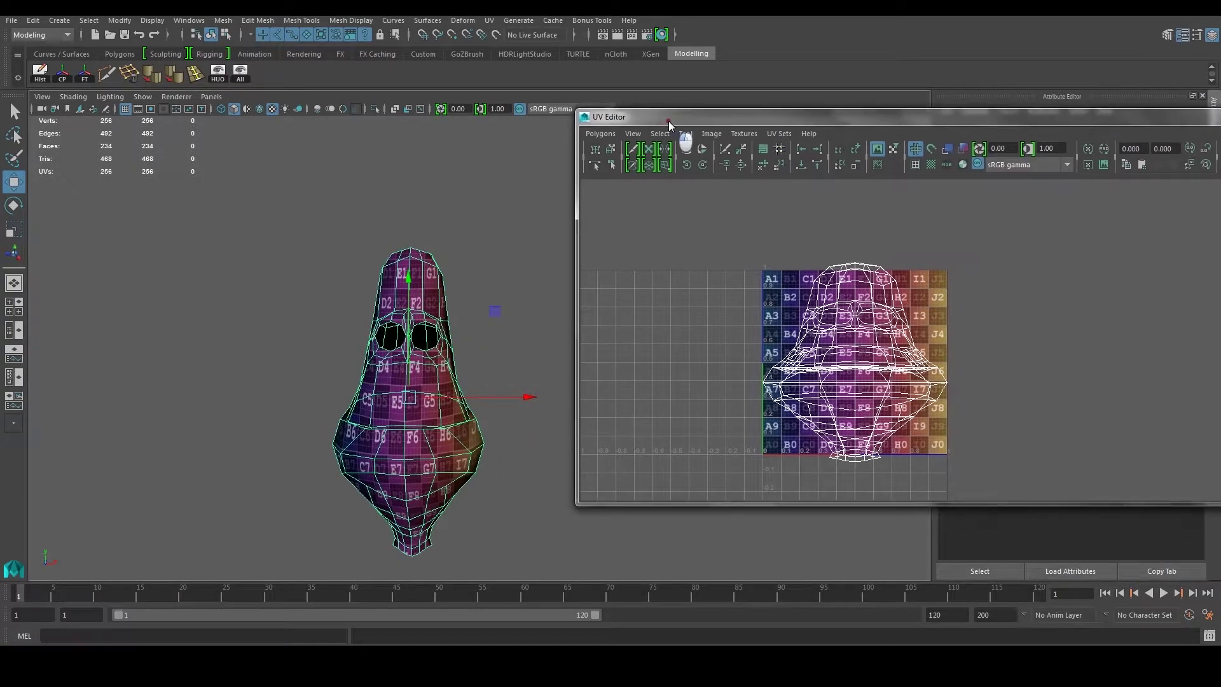
drag(669, 131, 450, 150)
click(1075, 143)
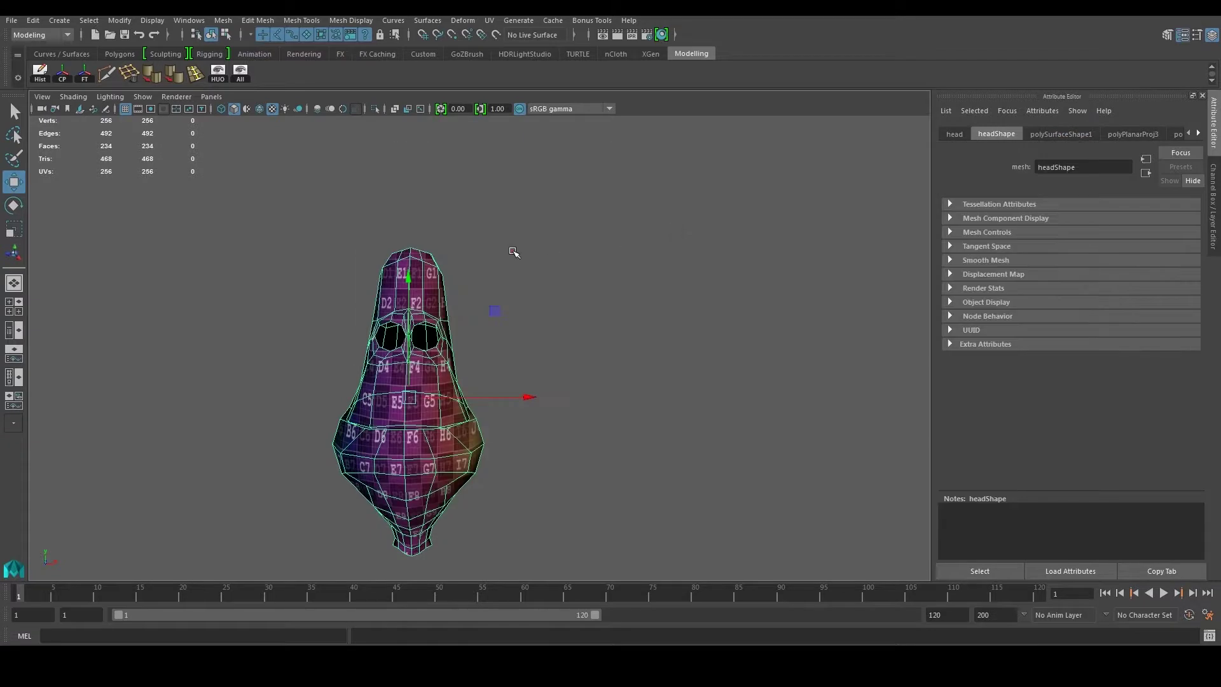
Step: Switch to the Outliner and perspective layout, widen the Outliner pane and close the Attribute Editor
click(487, 246)
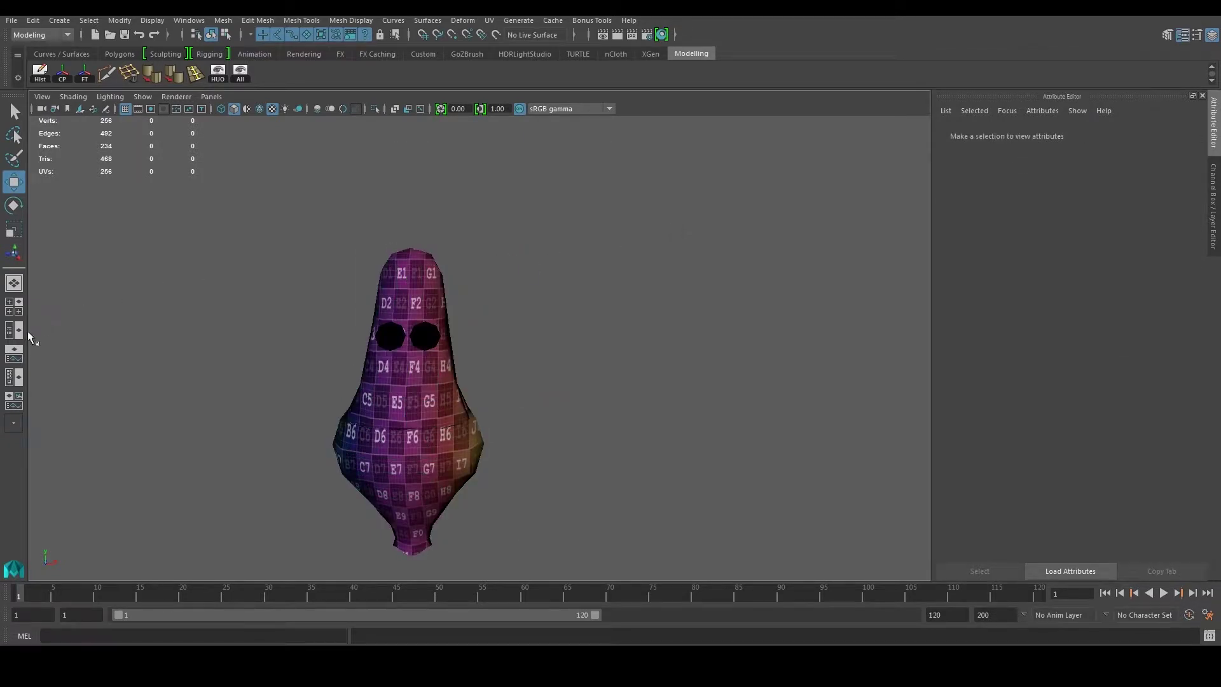
click(10, 332)
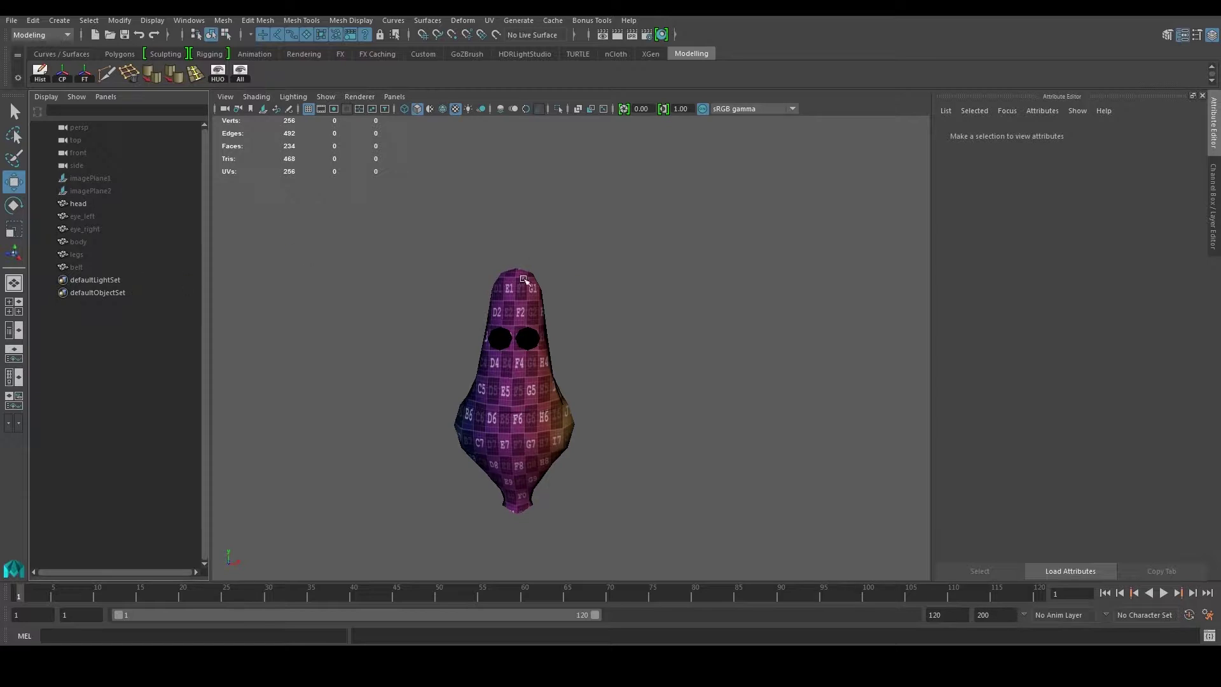
drag(209, 285, 367, 295)
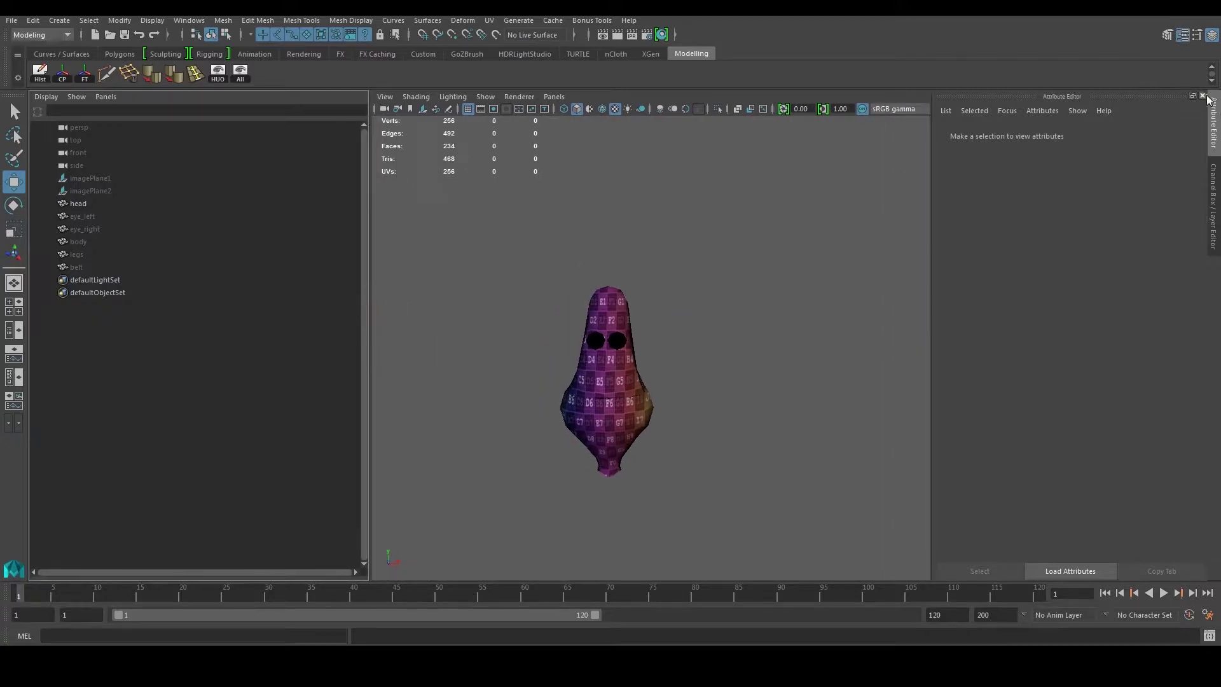
click(1203, 96)
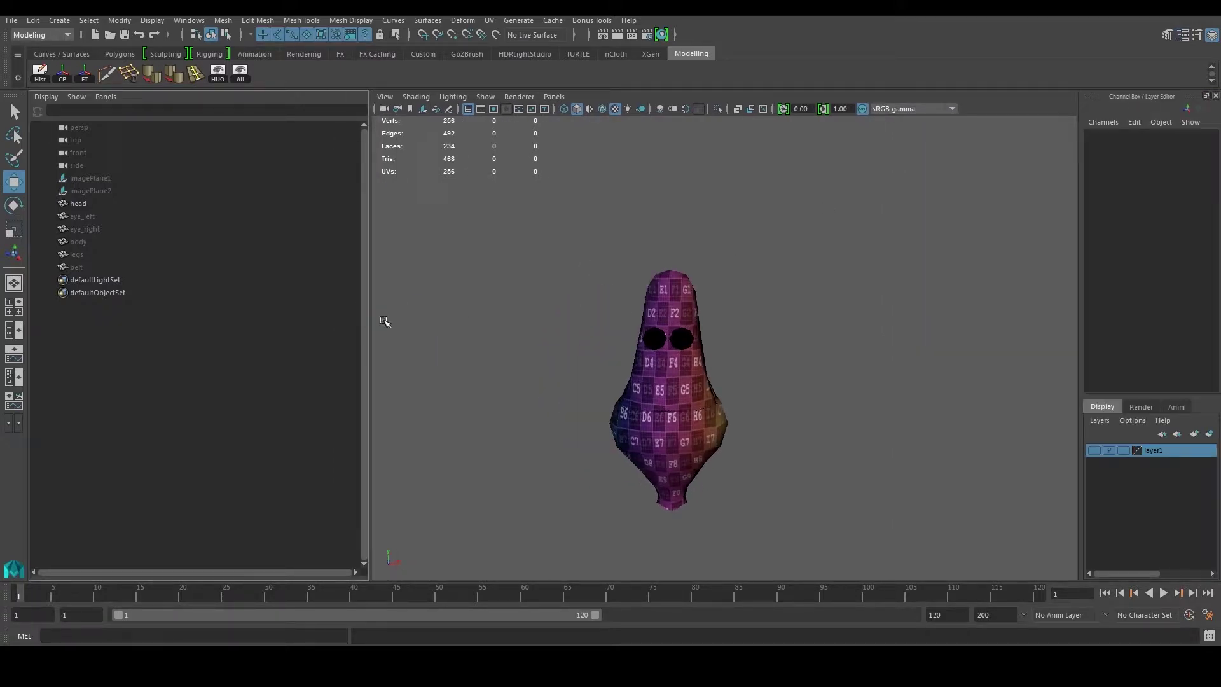
drag(374, 323, 412, 327)
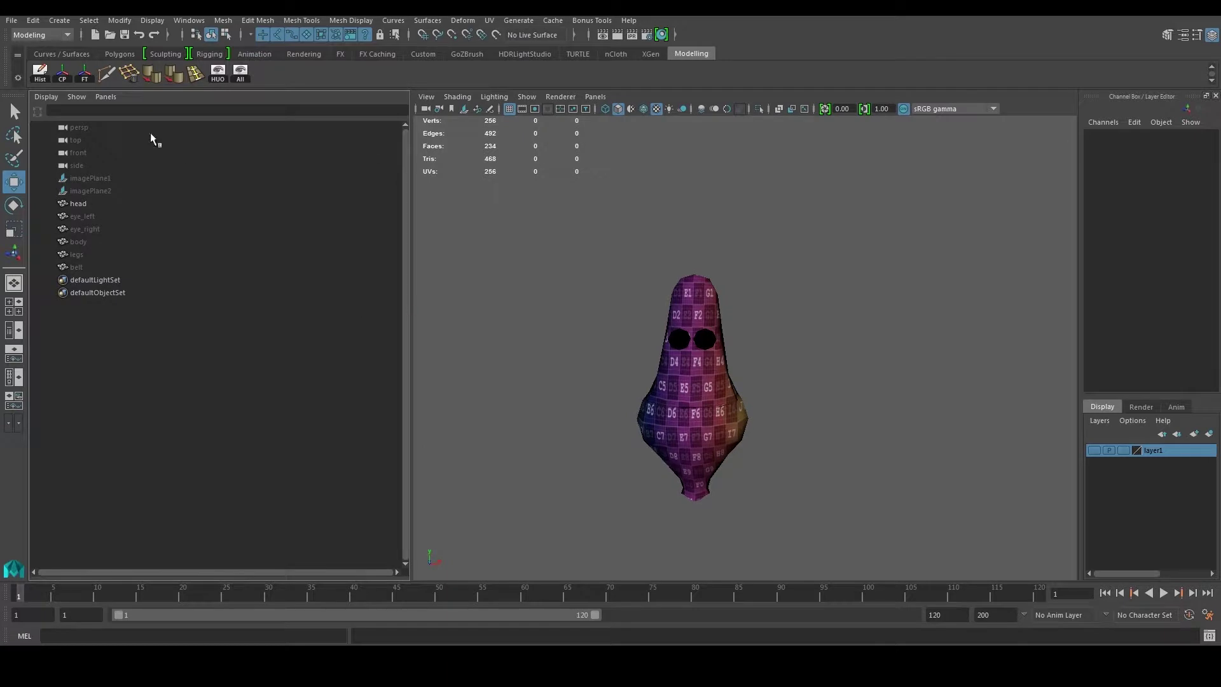
Step: Replace the Outliner pane with a slightly wider UV Editor panel and select the head to show its UVs
click(112, 99)
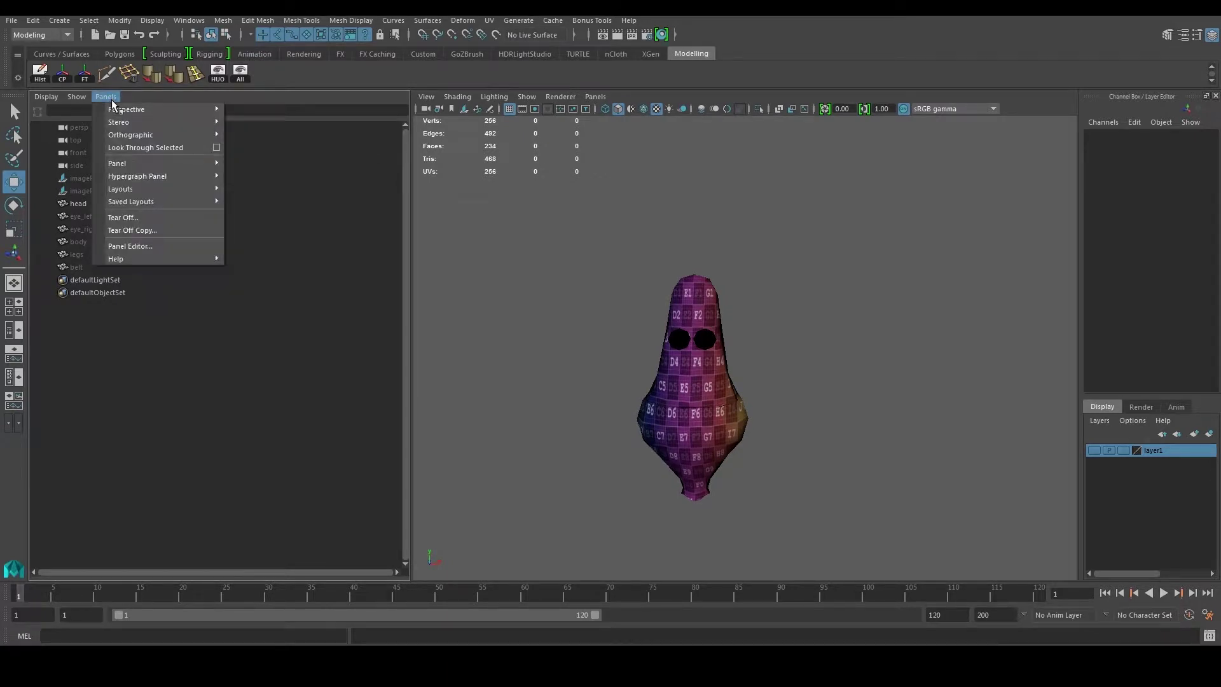
mouse_move(113, 110)
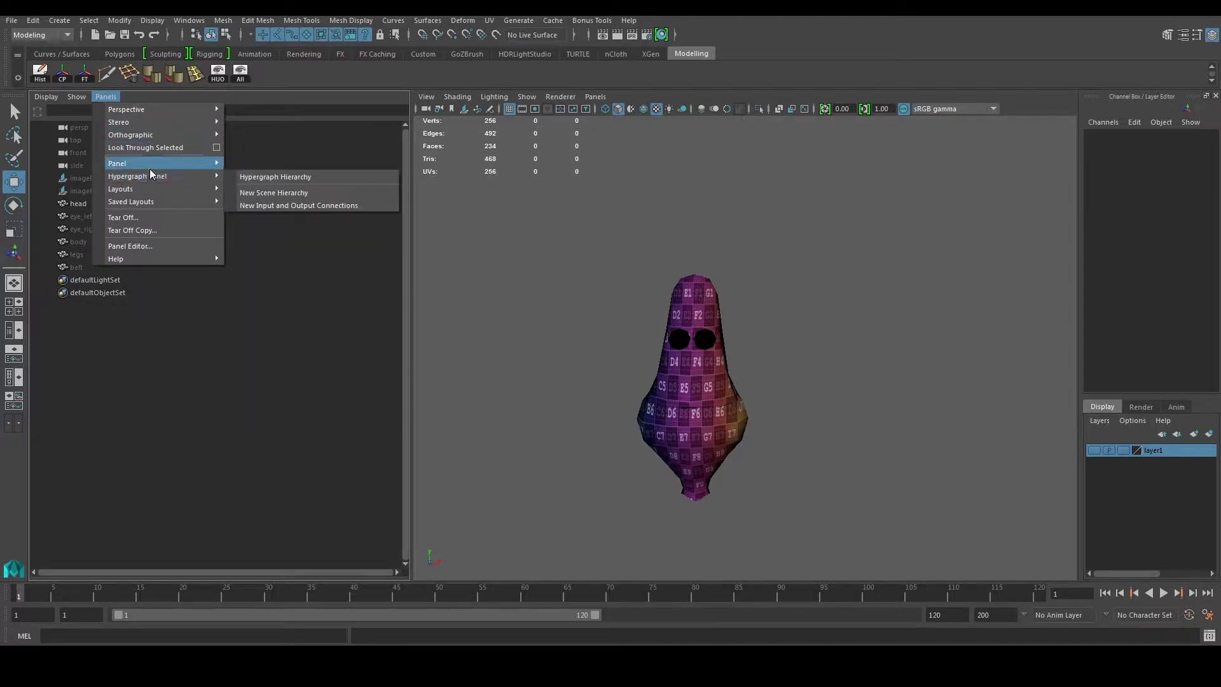
mouse_move(150, 166)
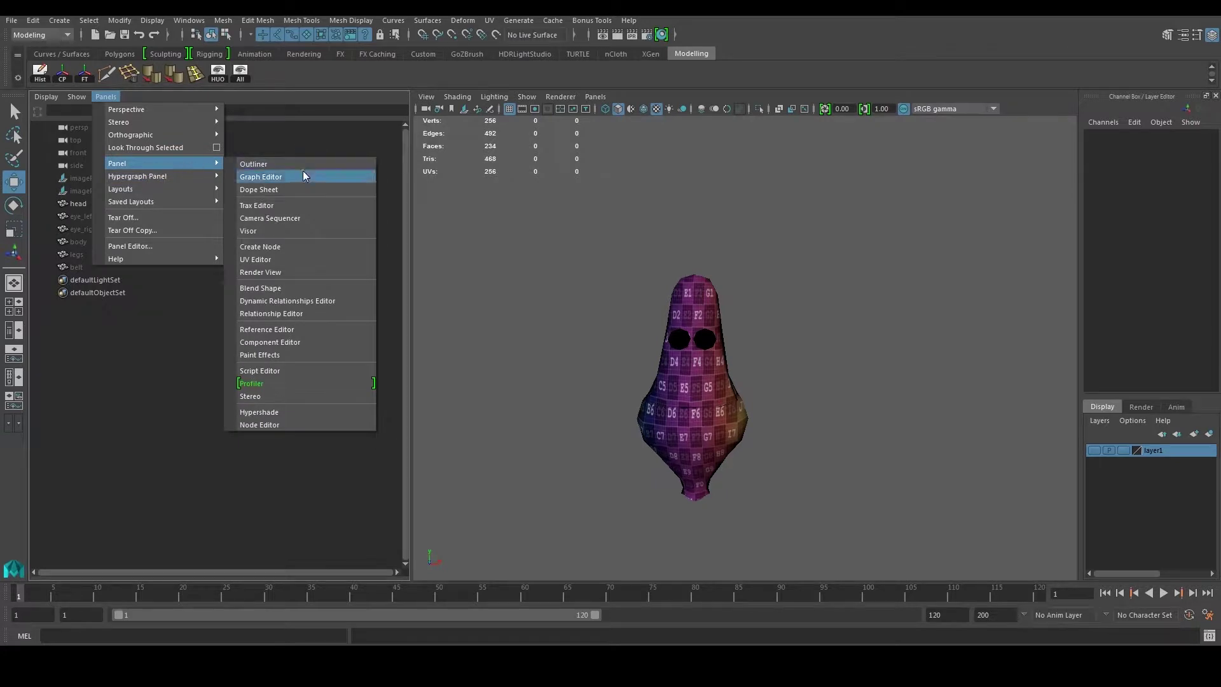
click(277, 257)
drag(415, 305, 437, 305)
click(706, 354)
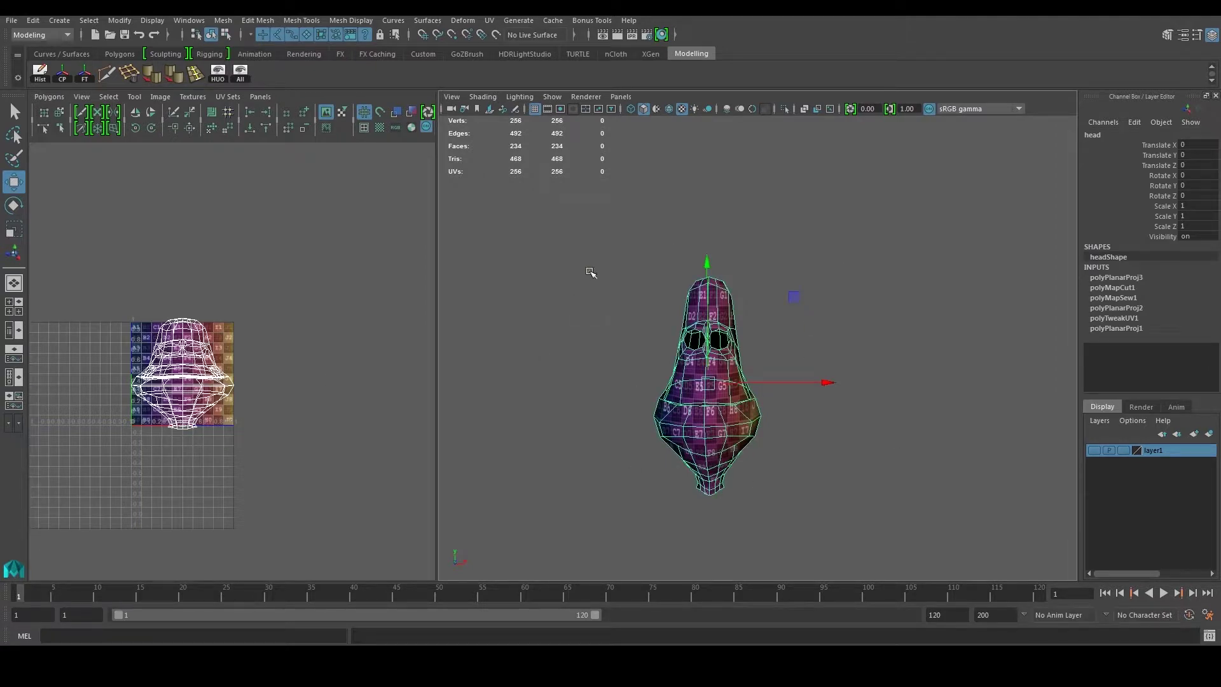
Step: Examine the side of the head up close for stretched checker texture
alt+right_drag(639, 302, 715, 372)
alt+drag(715, 372, 636, 356)
alt+right_drag(636, 356, 652, 376)
alt+middle_drag(652, 377, 676, 342)
alt+drag(676, 342, 533, 307)
alt+right_drag(562, 314, 692, 369)
alt+middle_drag(719, 395, 711, 263)
scroll(667, 392, up, 4)
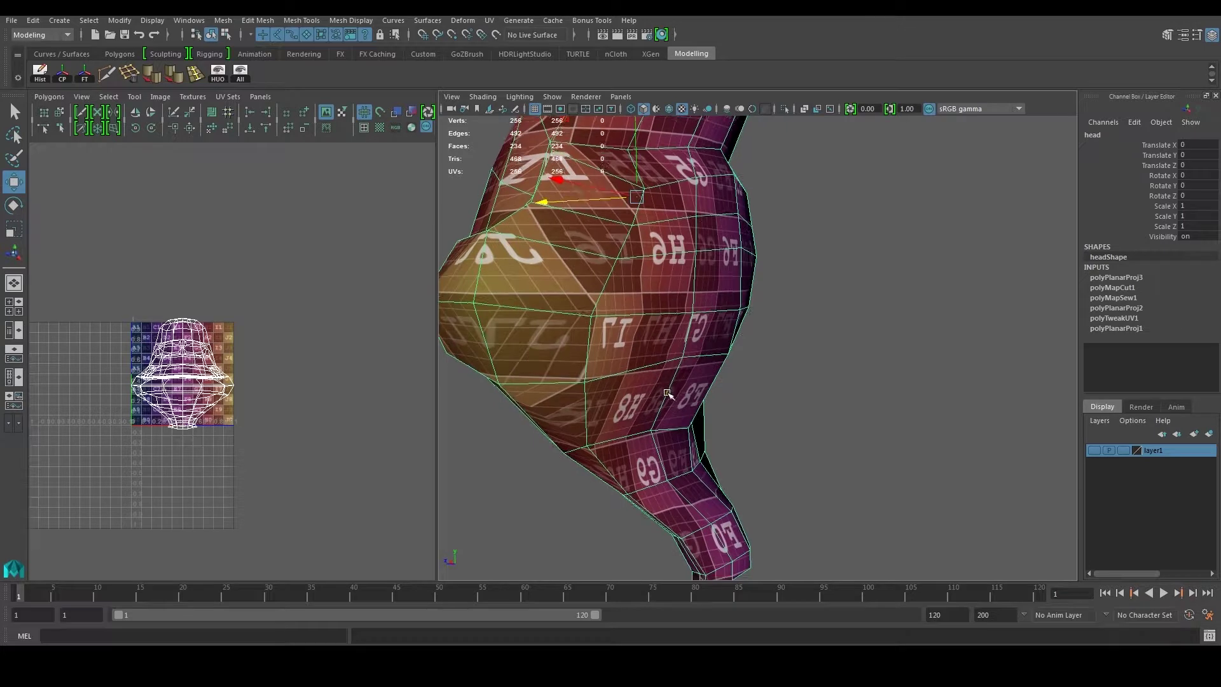
Step: Switch the head to edge selection and select edges around the neck just below the jaw
alt+drag(667, 394, 668, 354)
right_drag(667, 355, 668, 324)
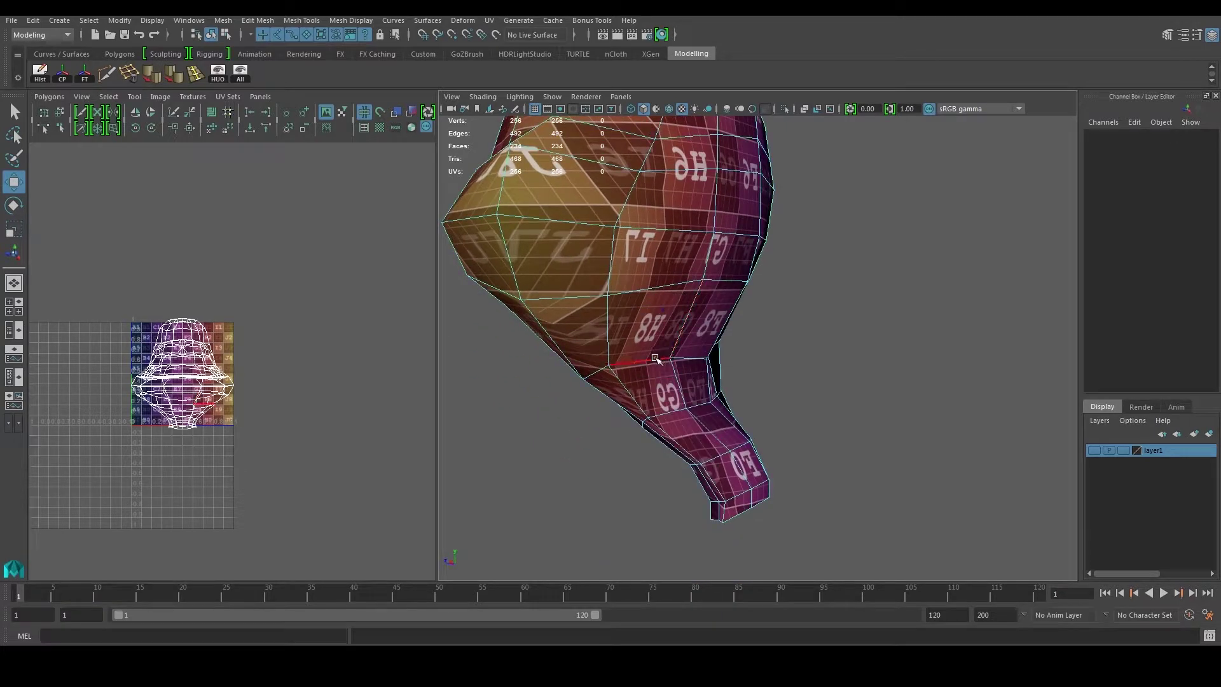
click(655, 358)
mouse_move(654, 358)
alt+mouse_down()
mouse_move(731, 363)
mouse_move(662, 341)
mouse_move(679, 362)
alt+mouse_up()
alt+middle_drag(679, 361, 672, 362)
alt+drag(671, 361, 529, 383)
shift+click(518, 386)
alt+middle_drag(518, 386, 501, 400)
alt+drag(501, 401, 572, 372)
shift+click(474, 377)
scroll(685, 380, down, 5)
alt+drag(685, 380, 709, 380)
scroll(660, 375, up, 3)
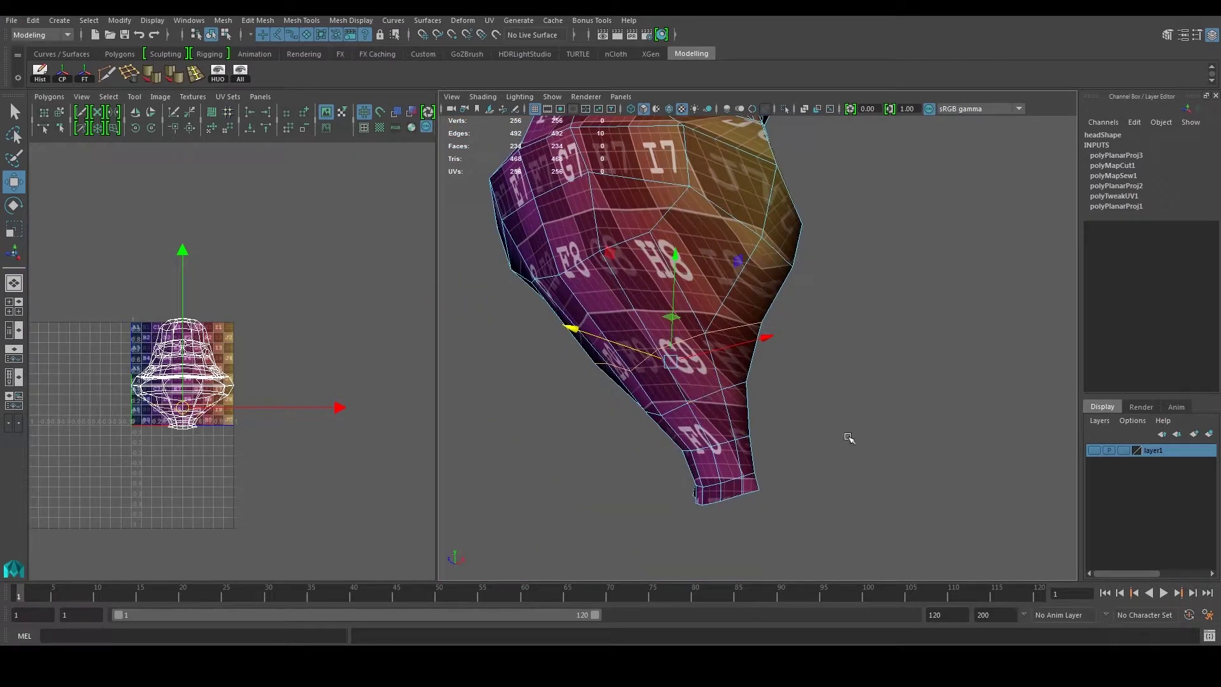
Step: Complete the edge loop around the neck and start a seam selection up the back of the head
alt+drag(785, 403, 702, 409)
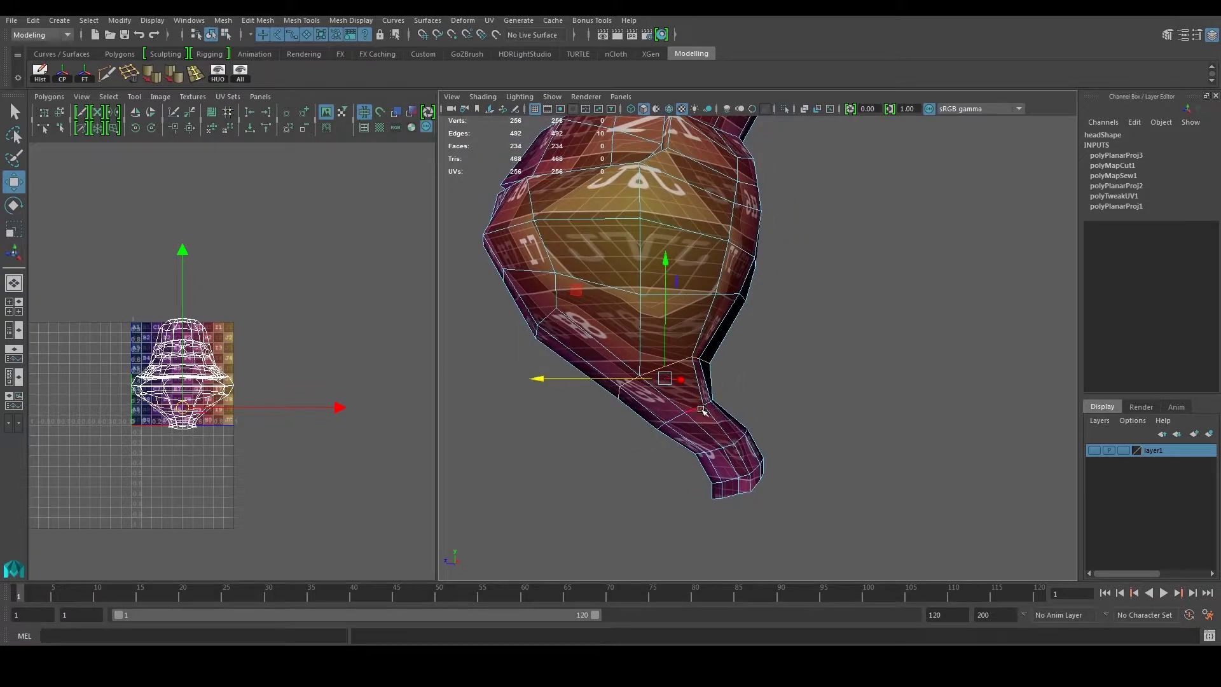
alt+drag(779, 356, 700, 360)
alt+middle_drag(701, 360, 671, 437)
scroll(699, 407, up, 5)
alt+drag(772, 382, 738, 384)
shift+click(717, 456)
shift+click(725, 407)
shift+click(731, 324)
alt+middle_drag(731, 324, 711, 421)
shift+click(698, 451)
shift+click(695, 415)
scroll(696, 415, down, 5)
alt+drag(630, 391, 652, 412)
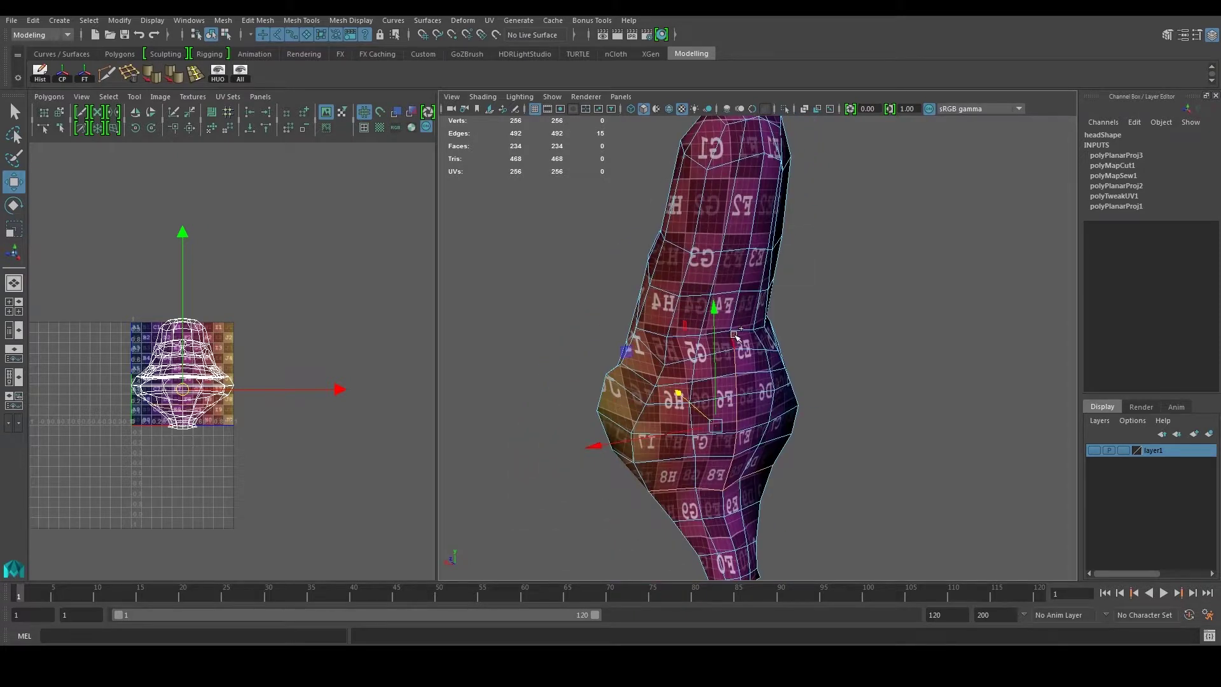
Step: Extend the seam edge selection up the back of the head to the crown
shift+click(734, 335)
shift+click(735, 322)
alt+middle_drag(735, 321, 713, 421)
shift+click(722, 372)
shift+click(733, 306)
shift+click(735, 257)
alt+drag(735, 257, 728, 376)
shift+click(727, 299)
shift+click(711, 266)
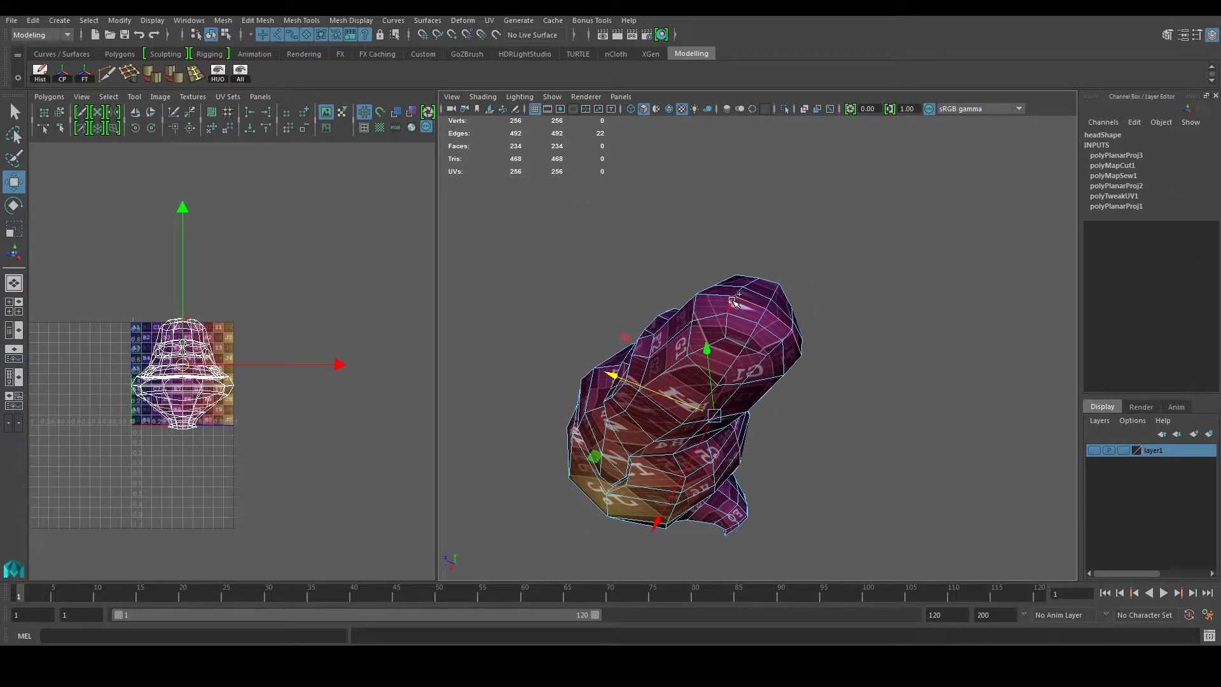
Step: Cut the UVs along the selected neck and back-of-head edges and return the head to object selection
alt+drag(719, 299, 755, 299)
alt+drag(677, 410, 706, 361)
alt+drag(709, 431, 728, 367)
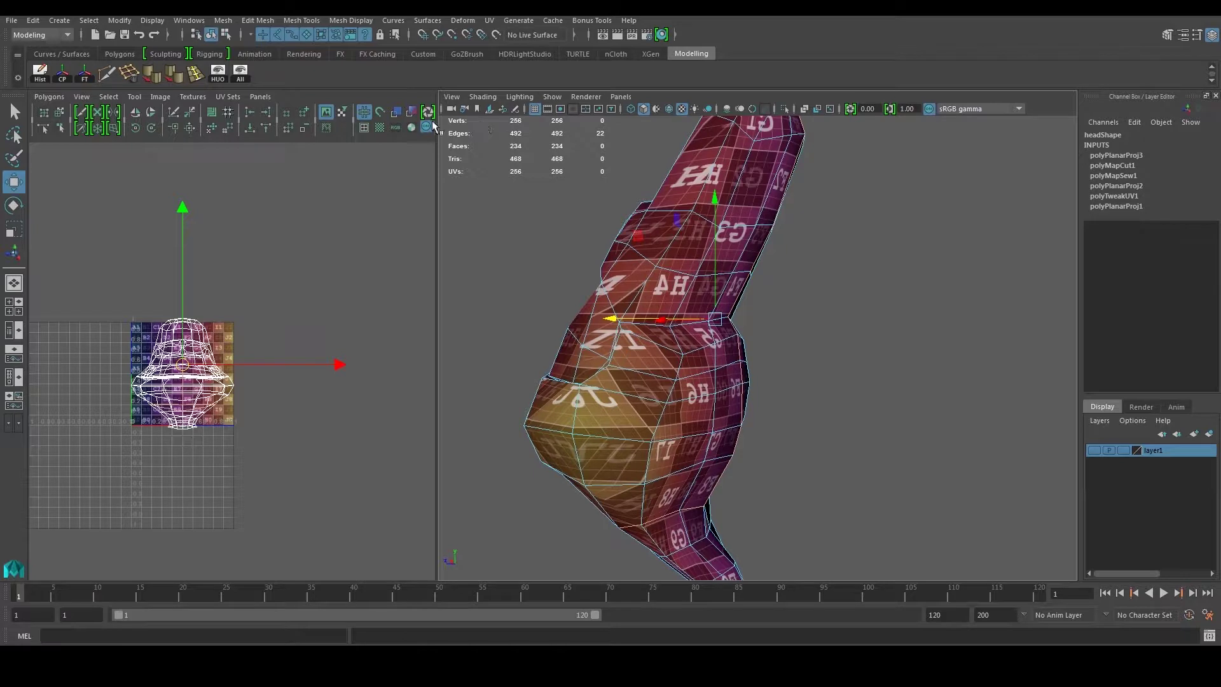
click(45, 97)
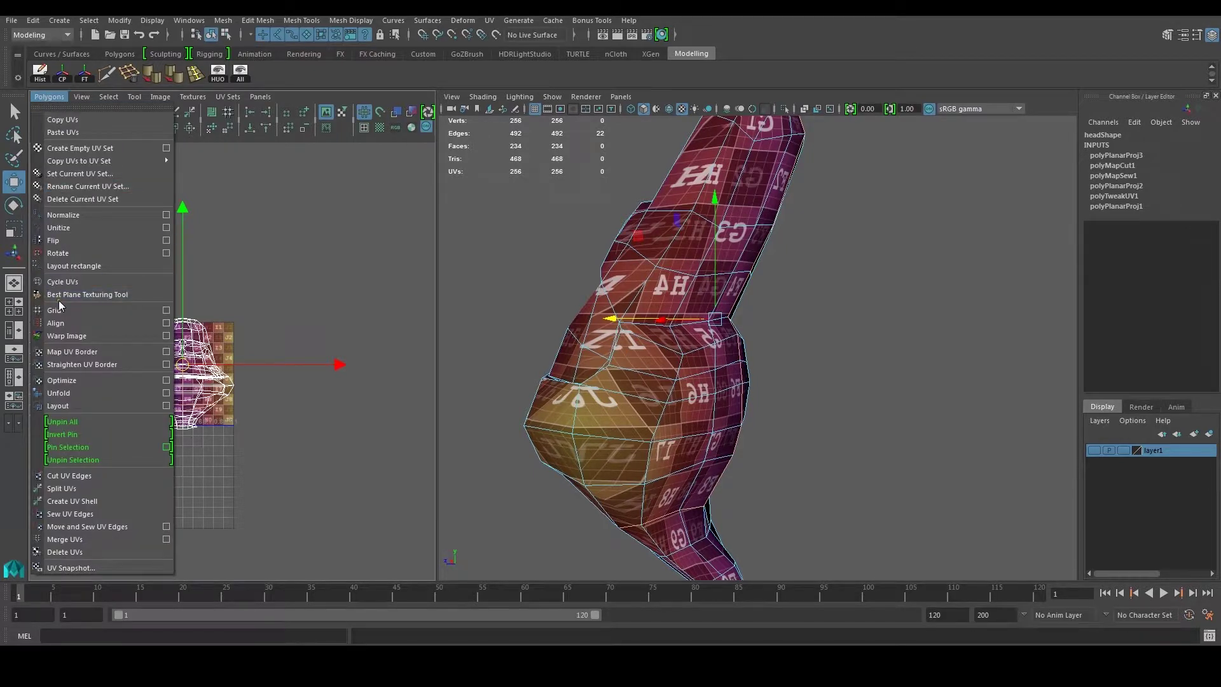
click(85, 477)
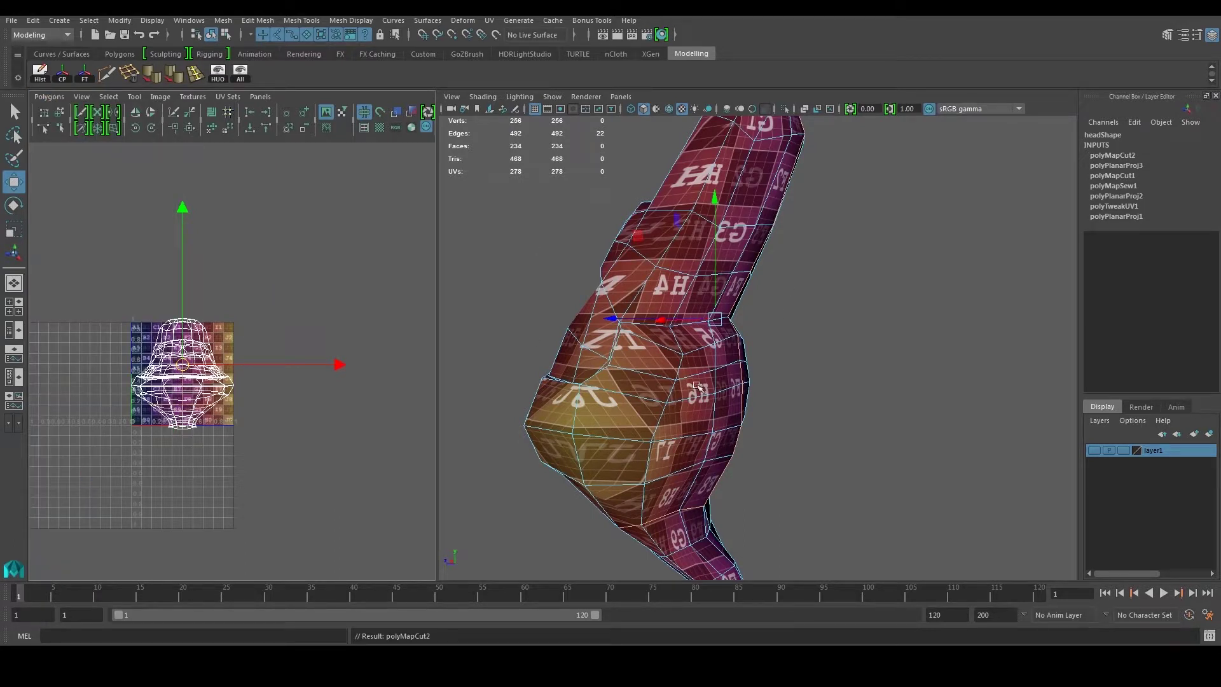
right_drag(597, 354, 649, 324)
click(620, 386)
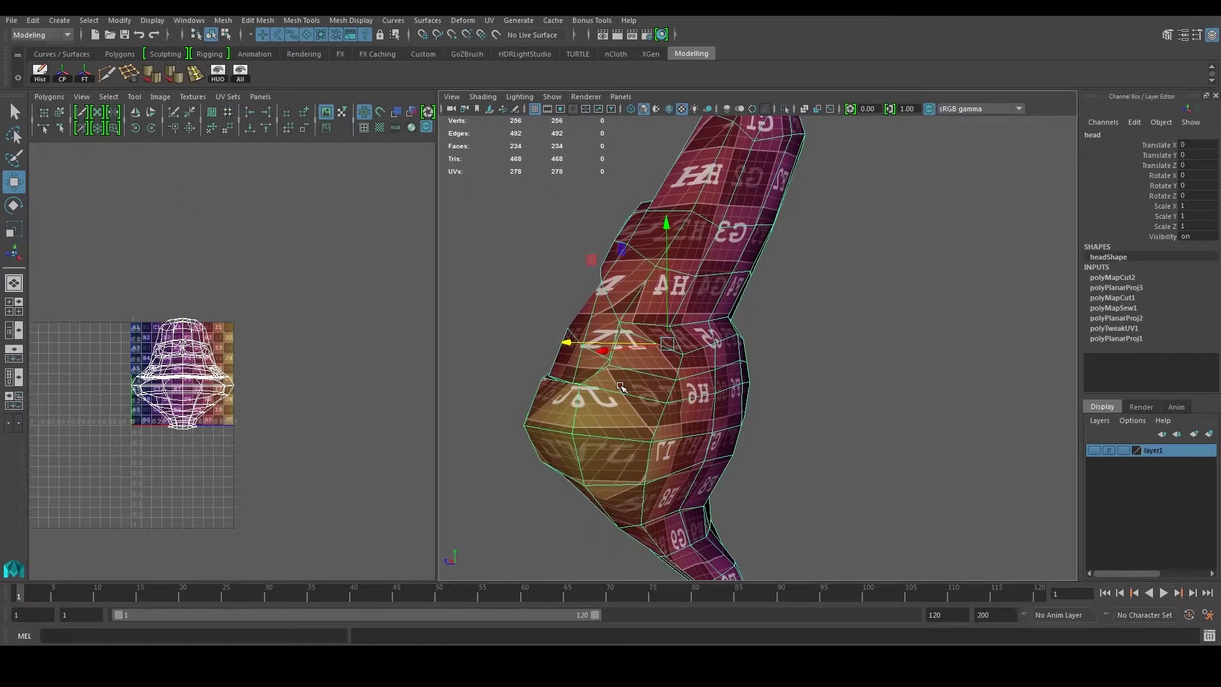
Step: Examine the head's cut UV layout over the checker texture in the UV Editor
scroll(179, 363, up, 2)
alt+middle_drag(206, 340, 300, 322)
scroll(215, 350, up, 1)
scroll(216, 351, down, 1)
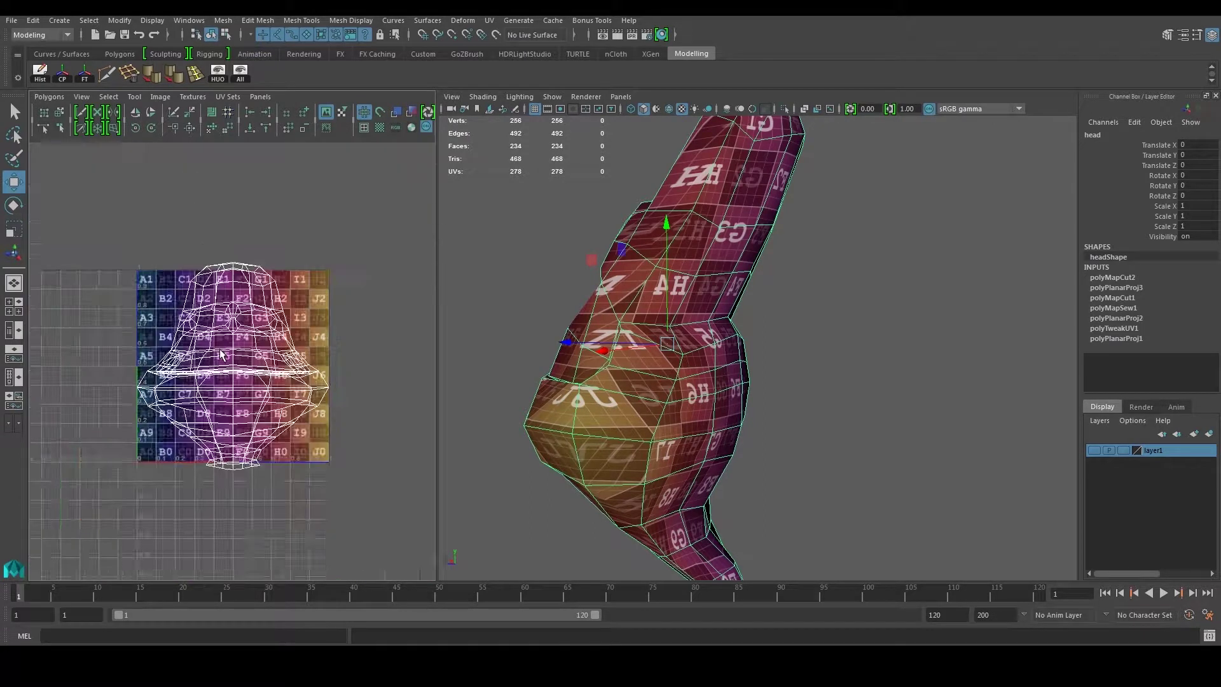
scroll(218, 352, up, 3)
scroll(219, 353, down, 4)
alt+middle_drag(219, 353, 266, 351)
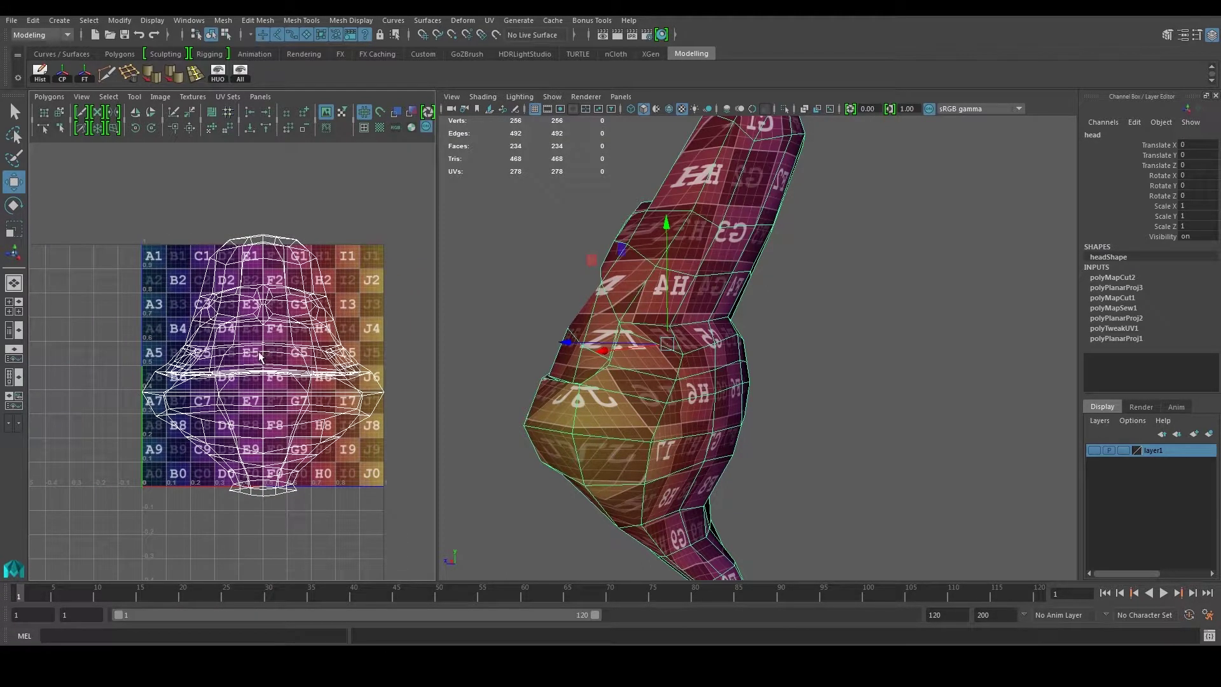
scroll(270, 355, up, 2)
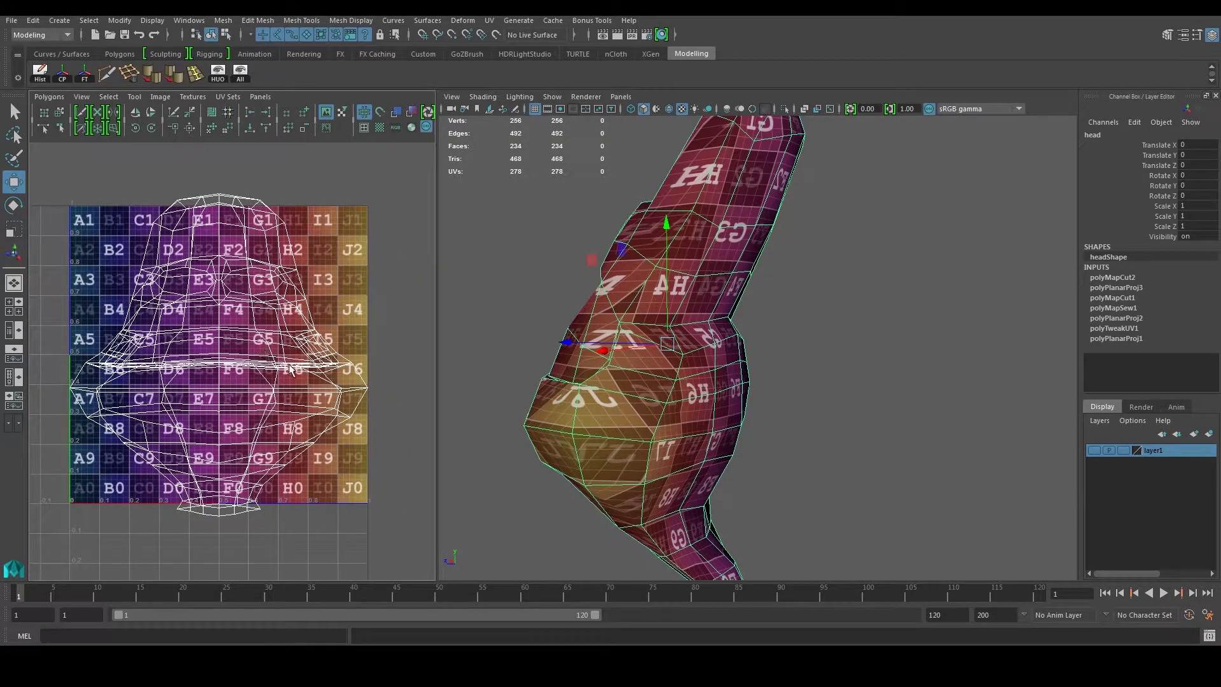
Step: Switch to UV selection, pick a UV on the neck and expand the selection to the whole neck shell
right_click(281, 347)
right_drag(280, 347, 319, 336)
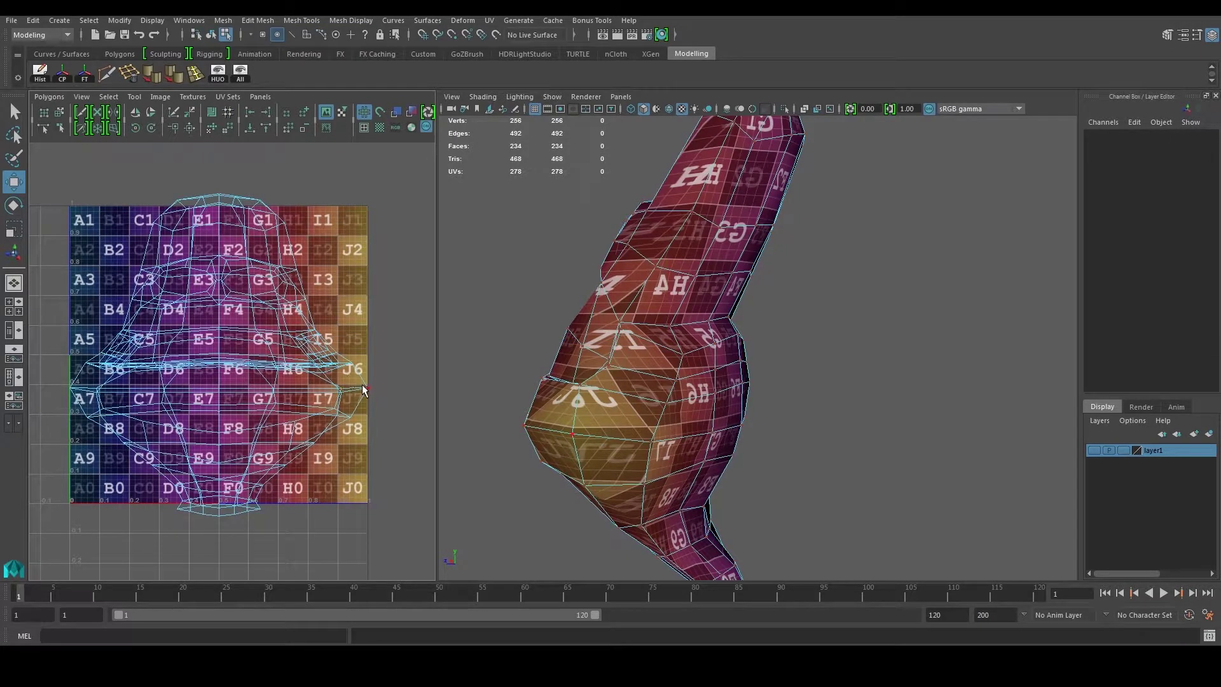
click(246, 278)
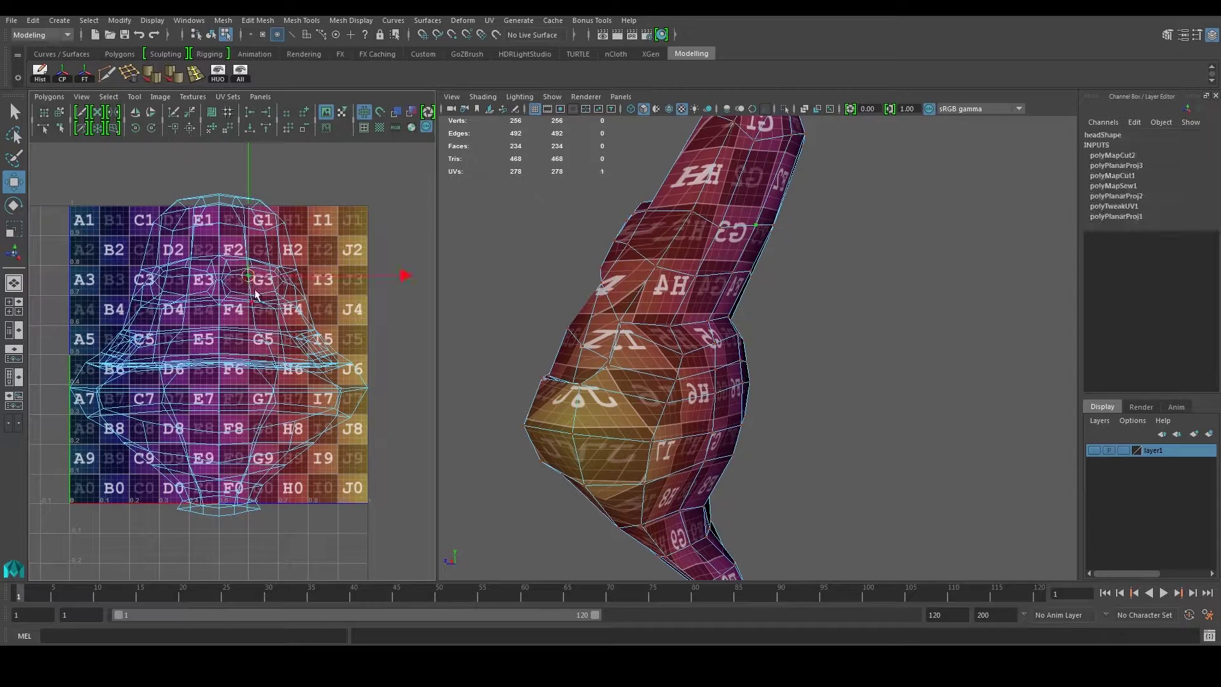
click(366, 387)
alt+middle_drag(531, 510, 529, 433)
click(703, 510)
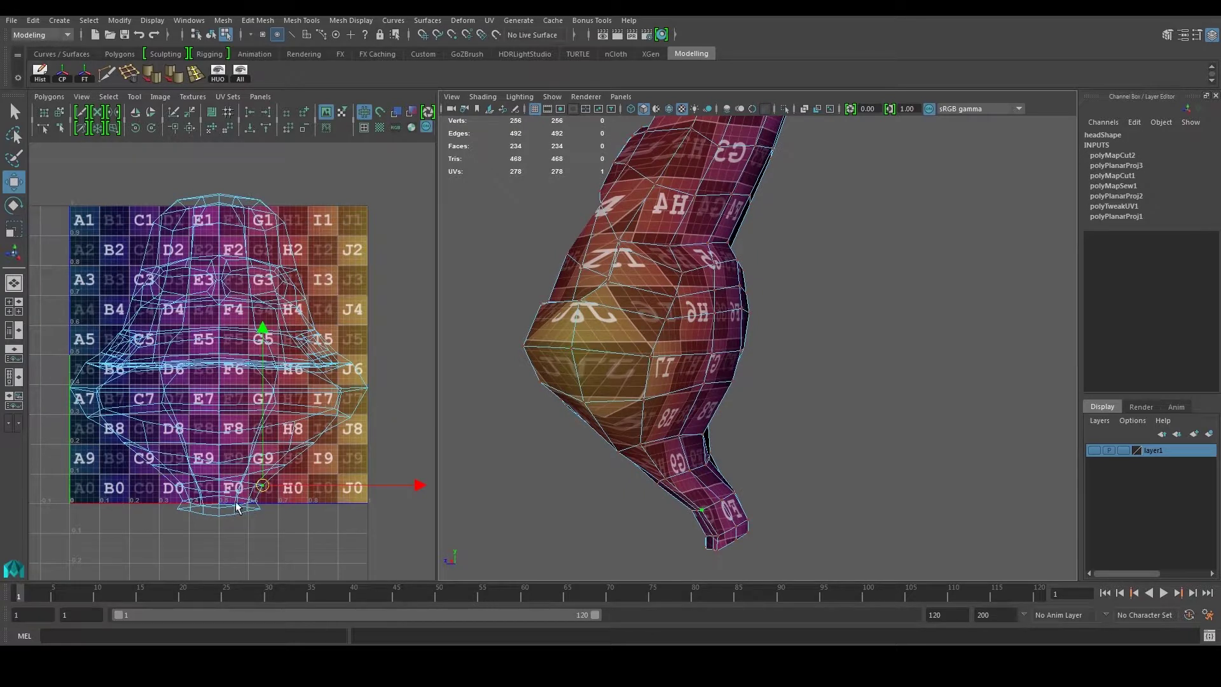
alt+middle_drag(237, 475, 233, 438)
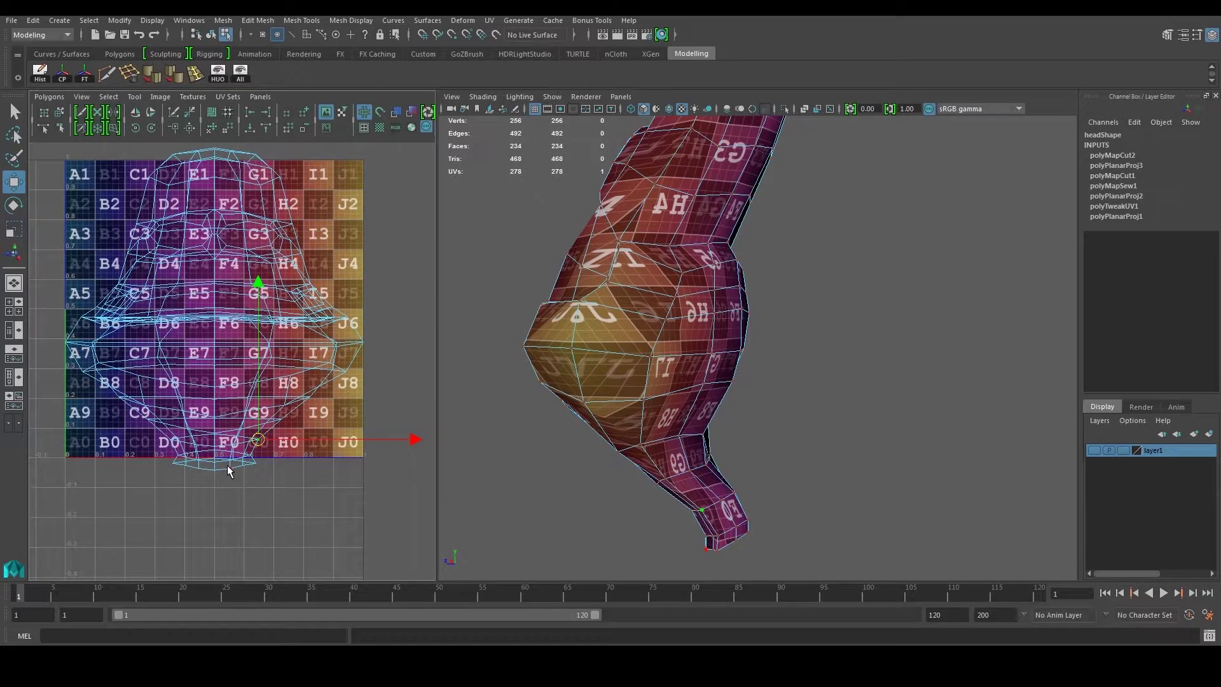
ctrl+right_drag(230, 480, 261, 463)
Step: Move the neck UV shell well clear of the head UVs, outside the texture square, and return the head to object selection
alt+middle_drag(242, 452, 168, 489)
drag(140, 471, 378, 508)
alt+middle_drag(378, 508, 267, 488)
drag(268, 487, 356, 501)
alt+middle_drag(218, 428, 381, 505)
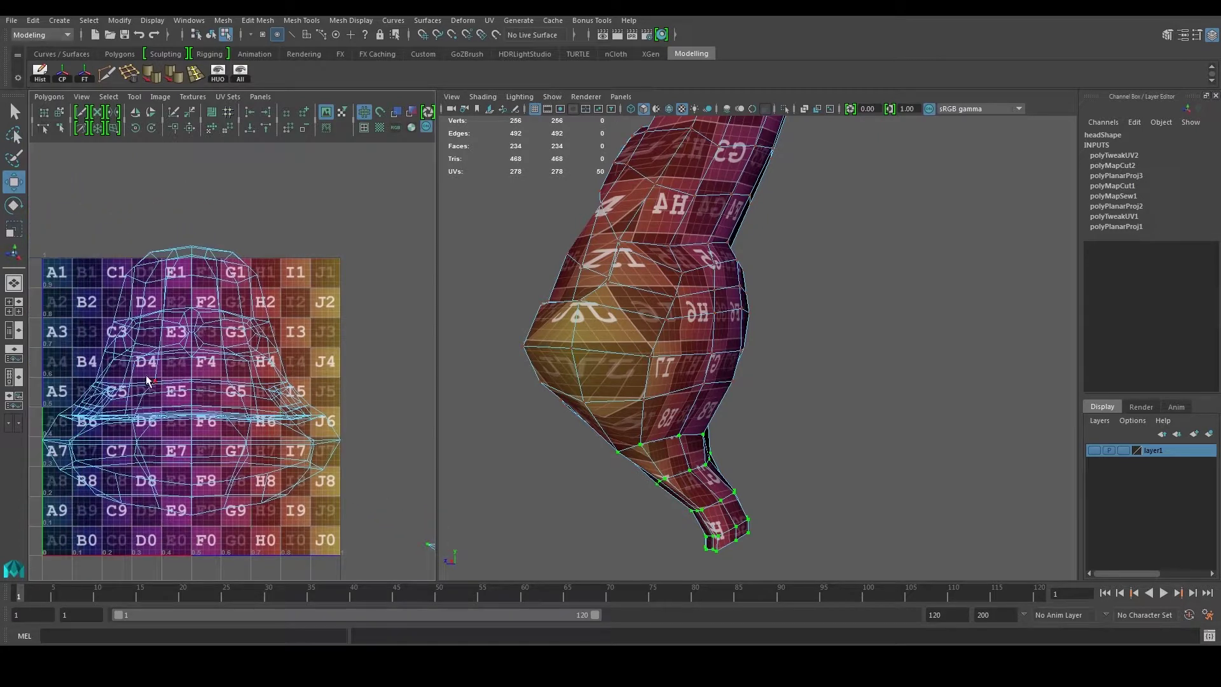
alt+middle_drag(167, 381, 172, 389)
right_drag(669, 332, 695, 309)
click(696, 311)
alt+middle_drag(242, 348, 244, 354)
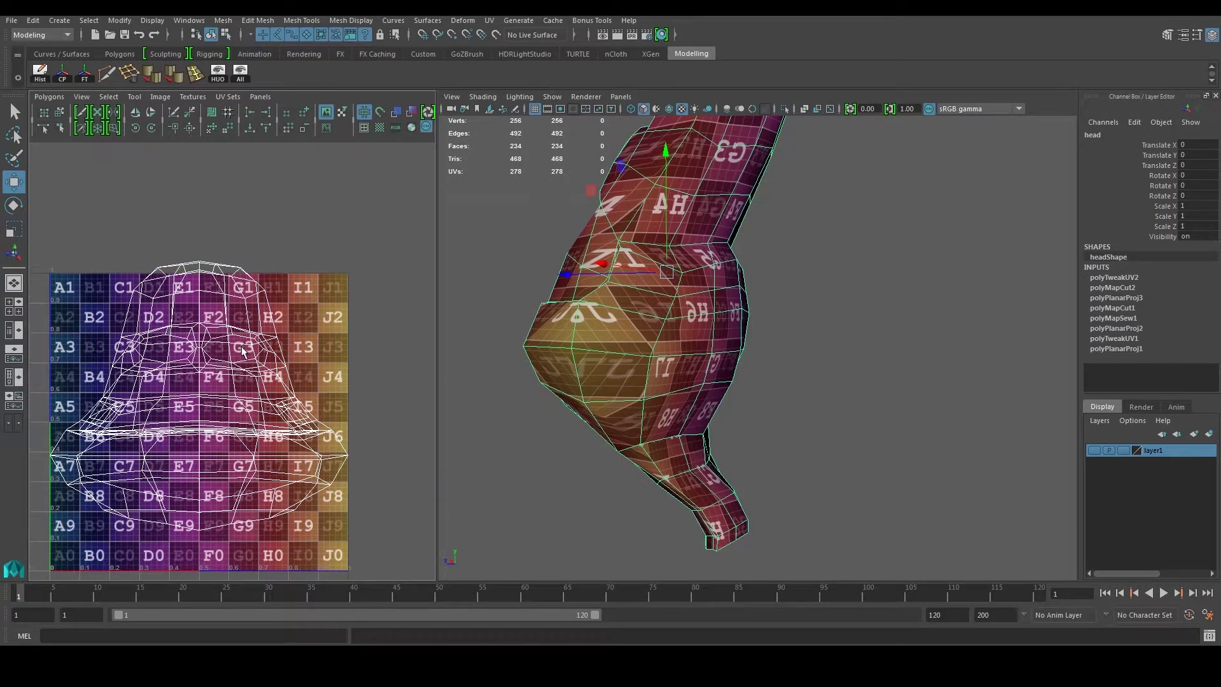
Step: Switch the head to UV selection and select a few widely spaced UVs across the front of the face below the eyes
alt+drag(593, 288, 741, 313)
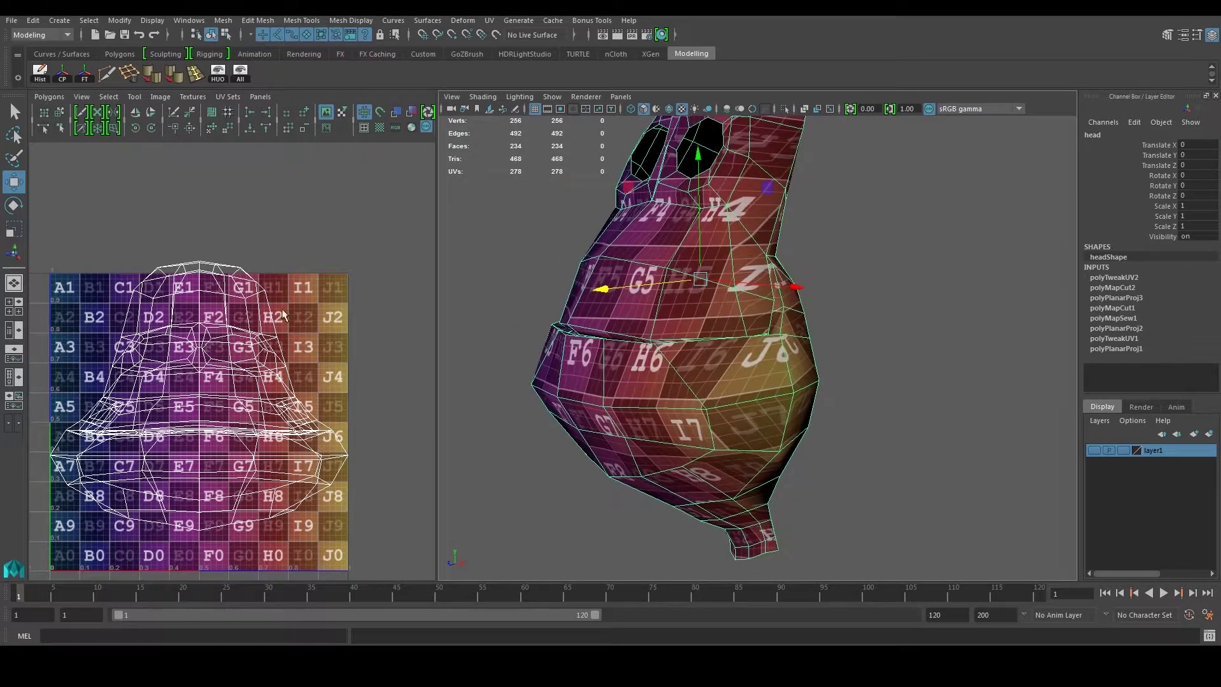
alt+middle_drag(277, 421, 204, 288)
alt+middle_drag(347, 425, 264, 401)
alt+middle_drag(144, 316, 288, 416)
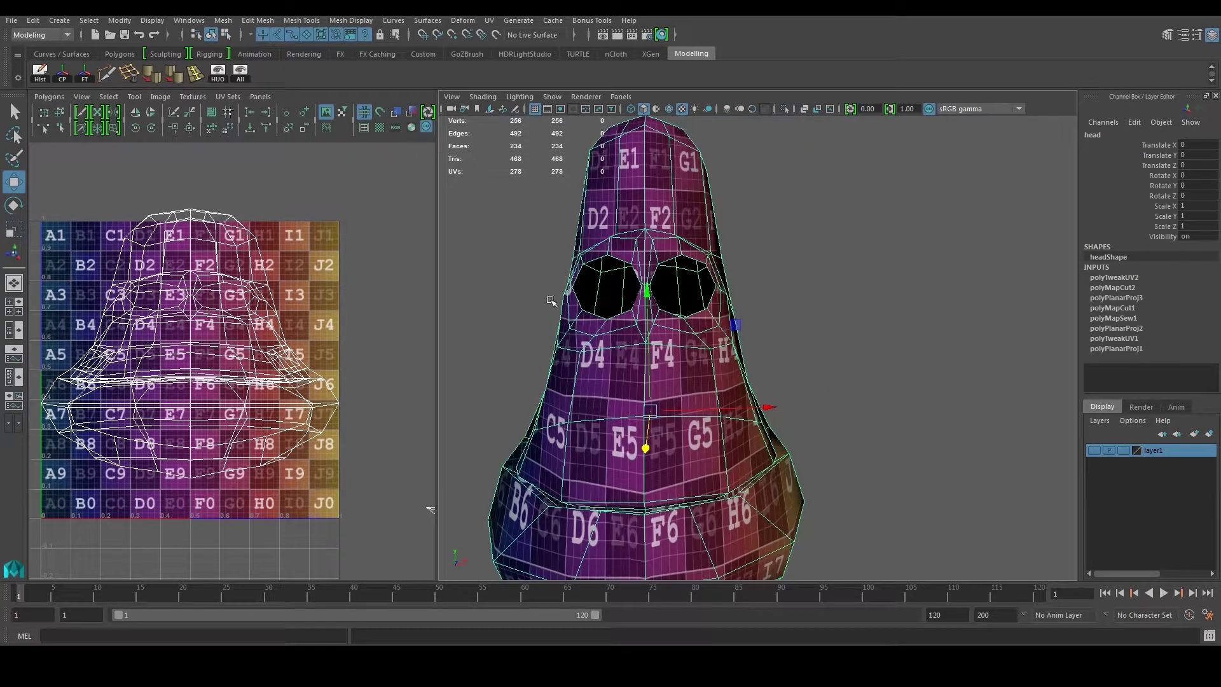
right_drag(578, 329, 633, 330)
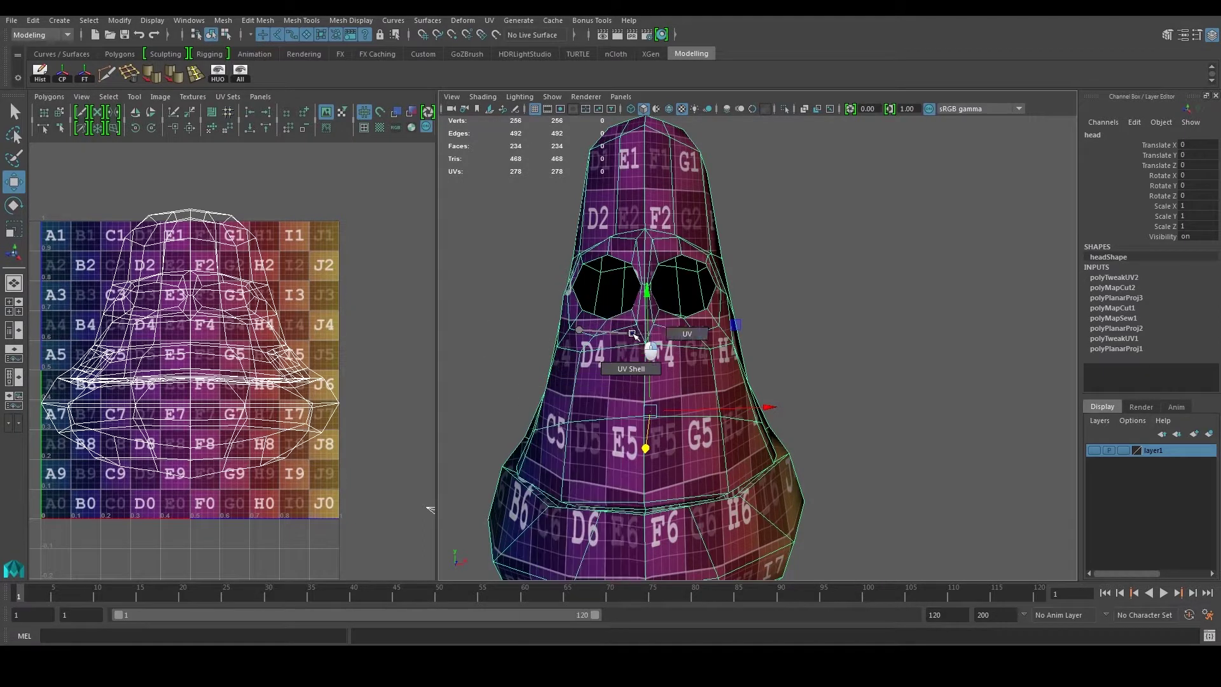
click(686, 334)
click(735, 408)
alt+drag(736, 409, 782, 438)
shift+click(703, 415)
shift+click(742, 424)
Step: Add UVs around the brows, the nose bridge and one corner of the jaw to the selection
alt+drag(741, 502, 779, 440)
alt+middle_drag(779, 441, 752, 469)
alt+right_drag(752, 469, 789, 445)
alt+drag(789, 445, 728, 414)
shift+click(723, 417)
shift+click(719, 284)
alt+drag(738, 337, 585, 384)
shift+click(679, 340)
shift+click(834, 383)
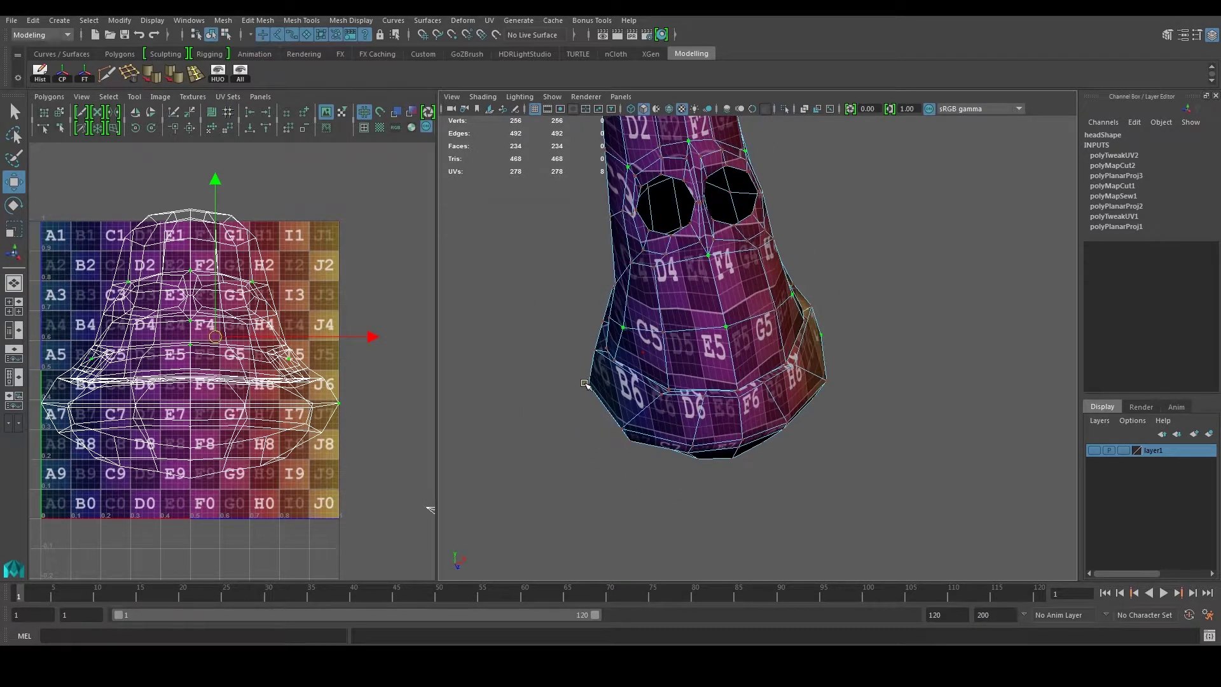
Step: Add the opposite jaw corner, UVs across the lower jaw and the centre UV above the mouth to the selection
shift+click(588, 384)
mouse_move(699, 386)
alt+mouse_down()
mouse_move(697, 366)
mouse_move(676, 384)
alt+mouse_up()
shift+click(712, 379)
alt+drag(715, 379, 761, 376)
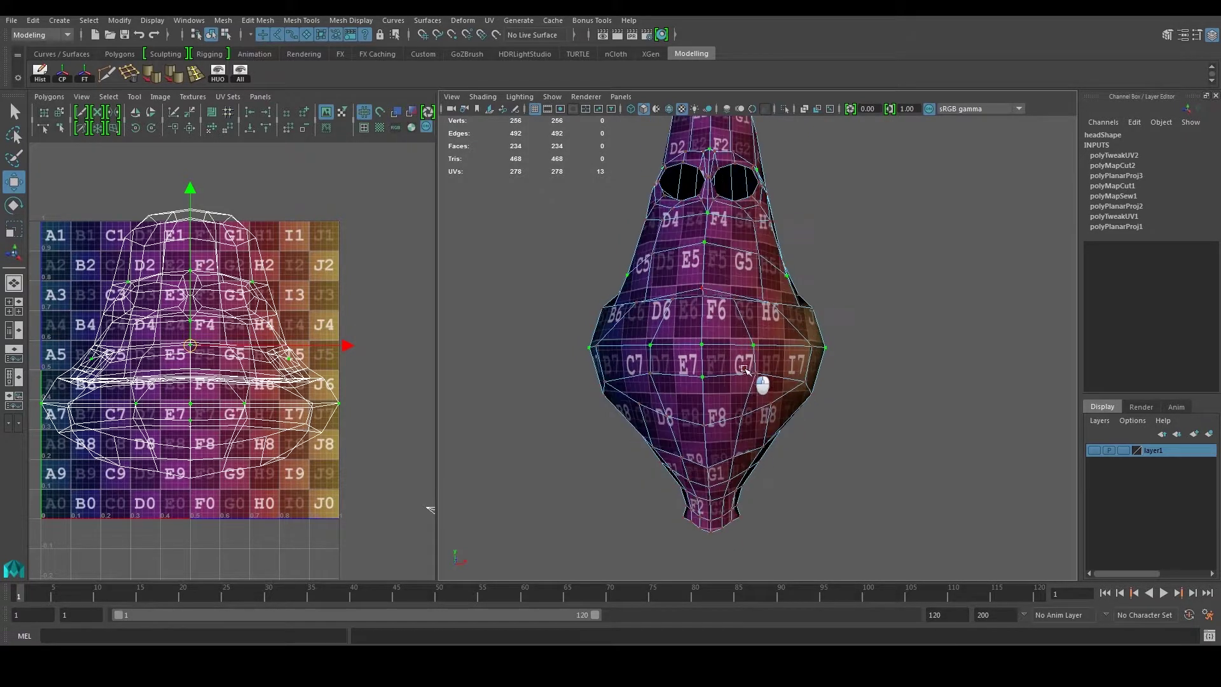
shift+click(707, 296)
alt+middle_drag(719, 291, 732, 375)
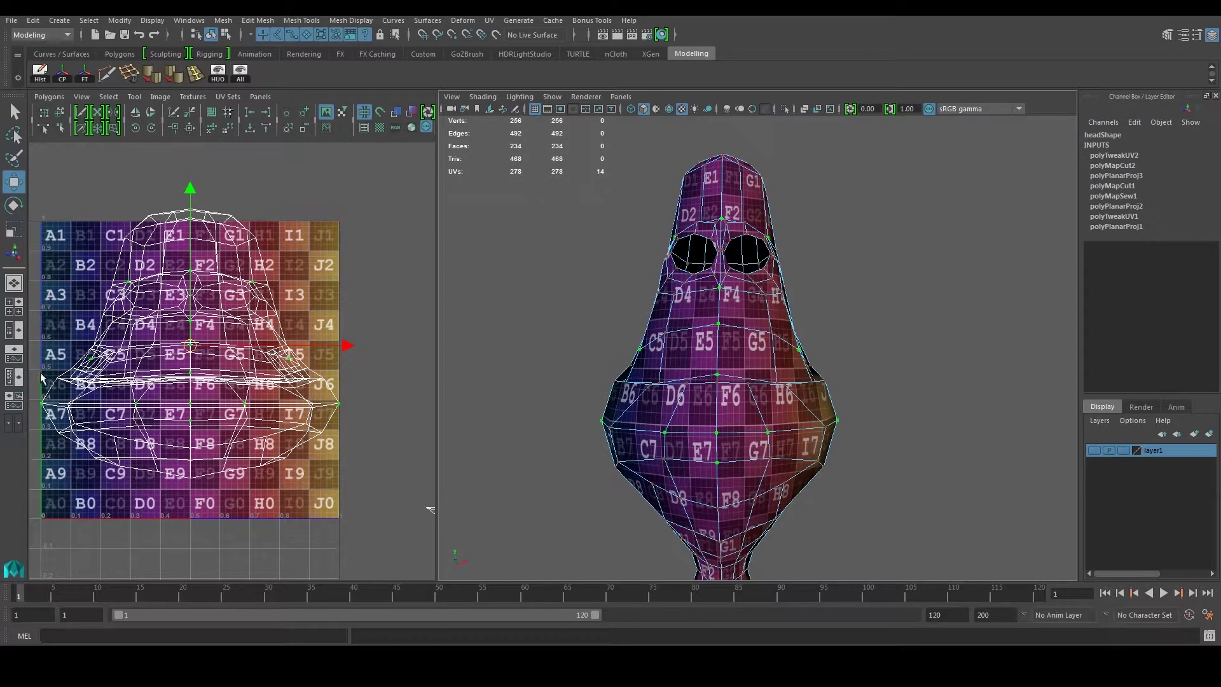
Step: Unfold the head UVs with the unfold settings reset and the selected UVs pinned, and close the options
click(489, 21)
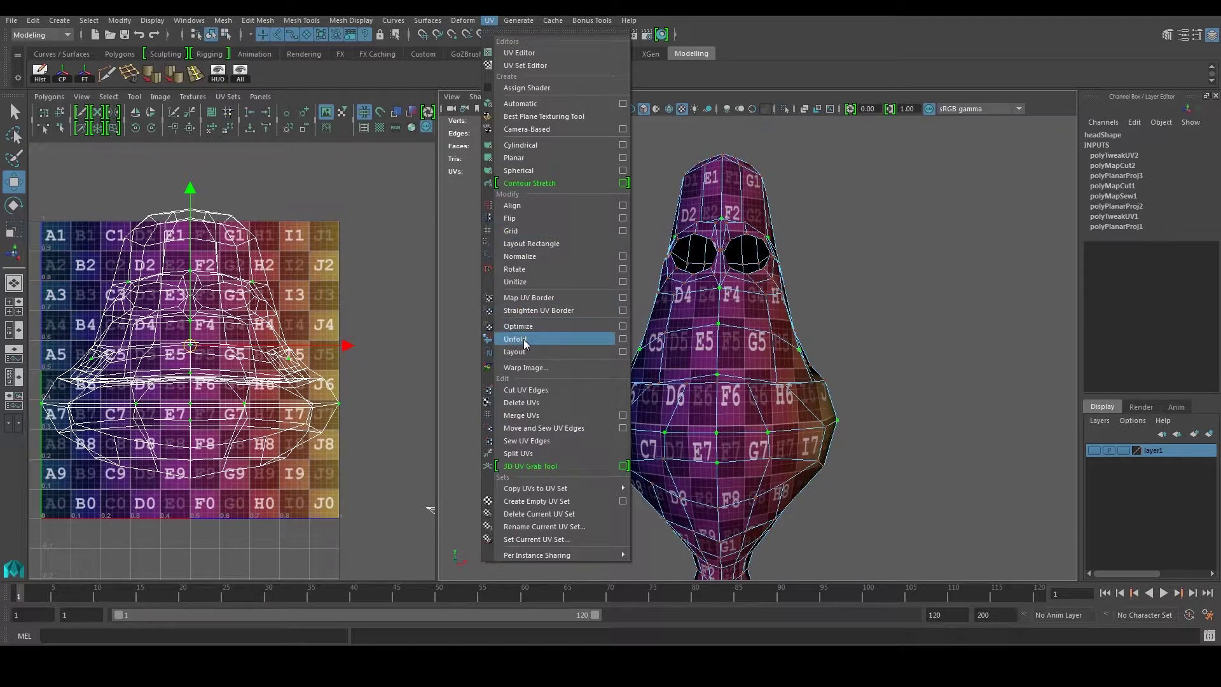
click(622, 339)
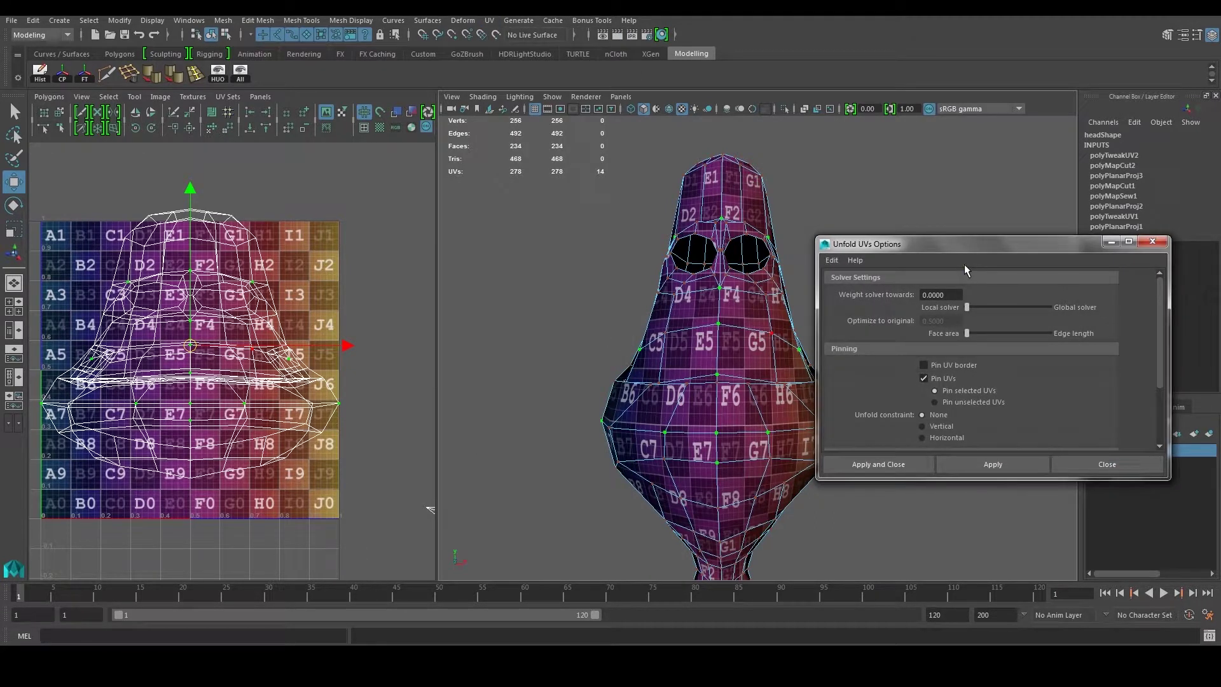
drag(964, 230, 959, 207)
click(826, 221)
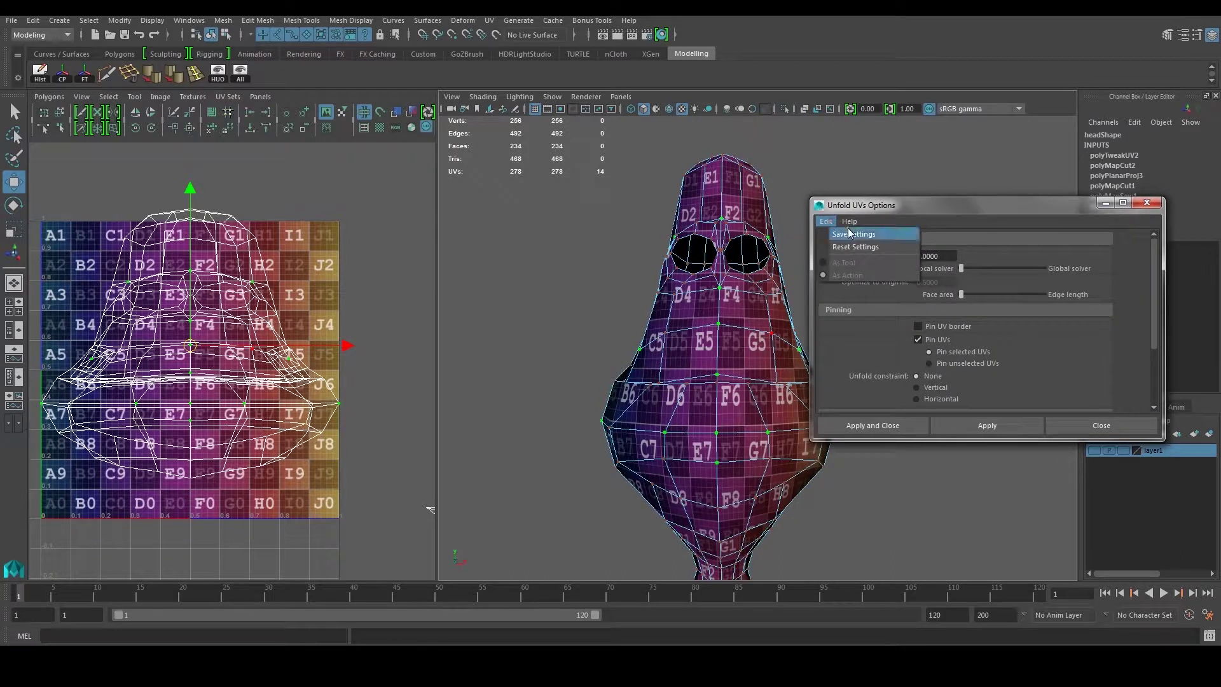
click(854, 247)
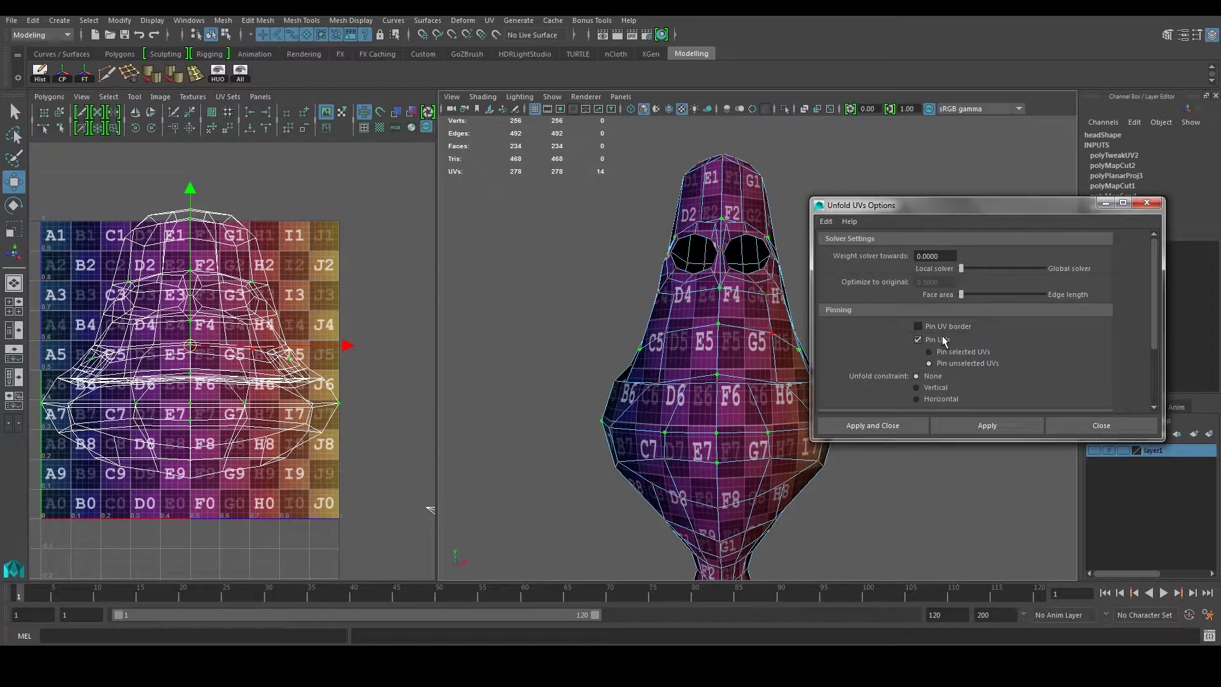
click(936, 353)
click(975, 426)
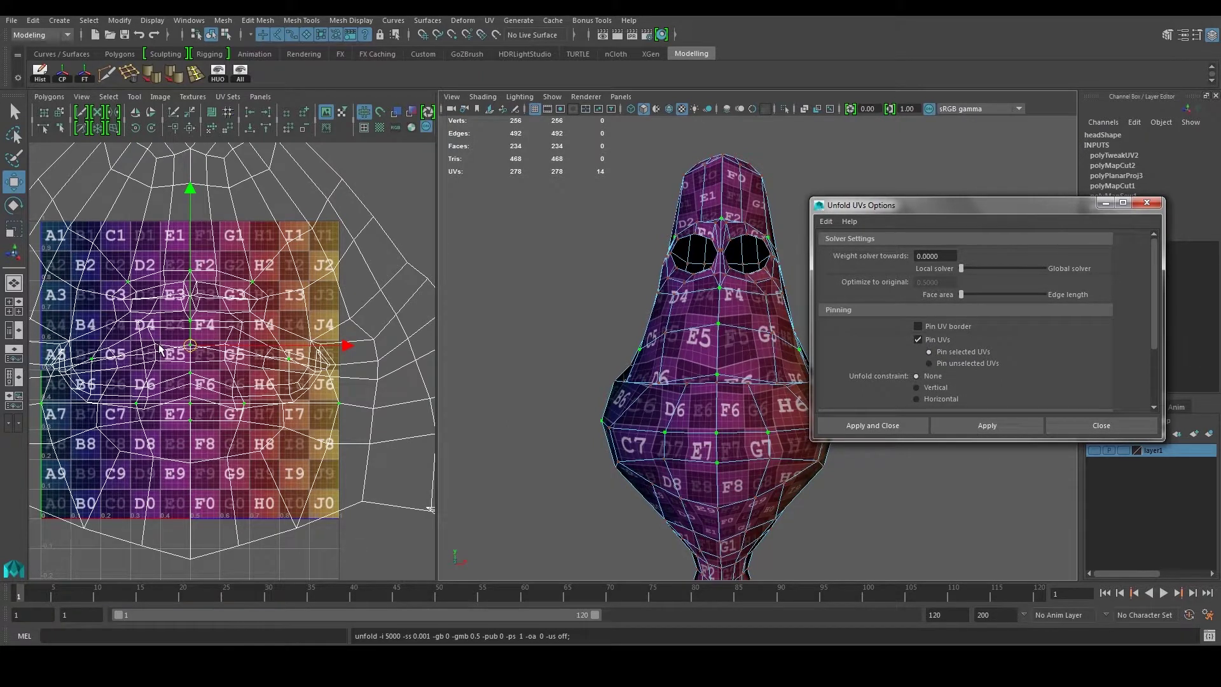
scroll(159, 349, down, 6)
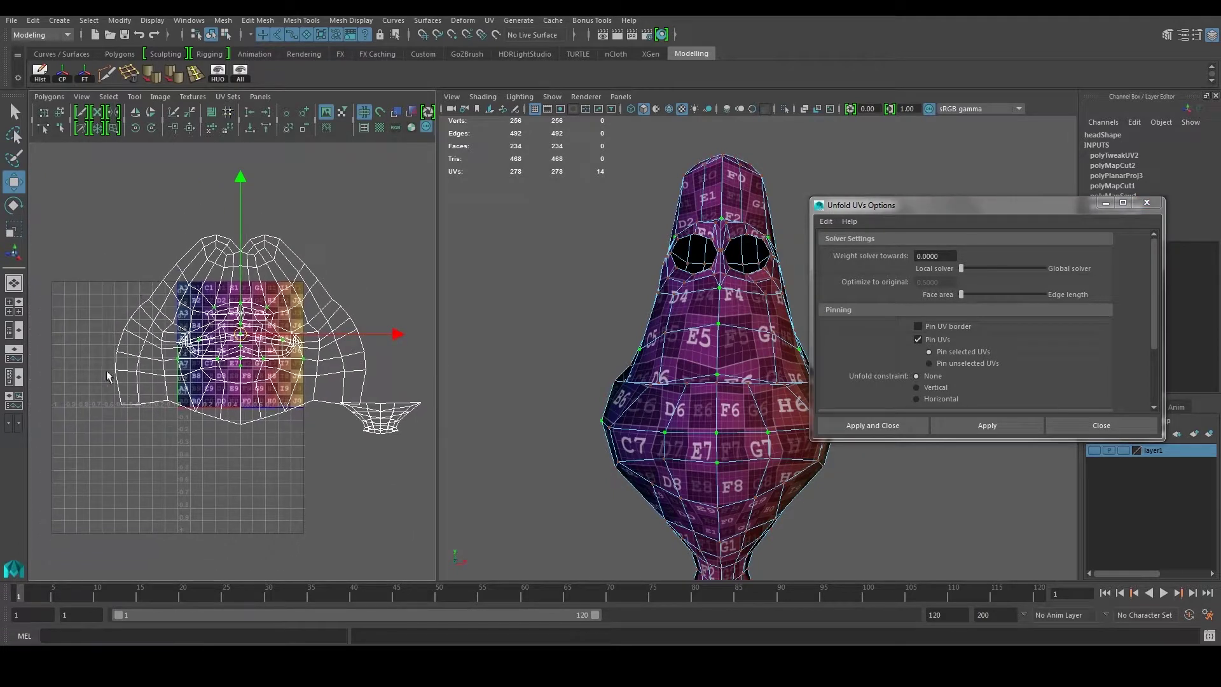
click(1082, 424)
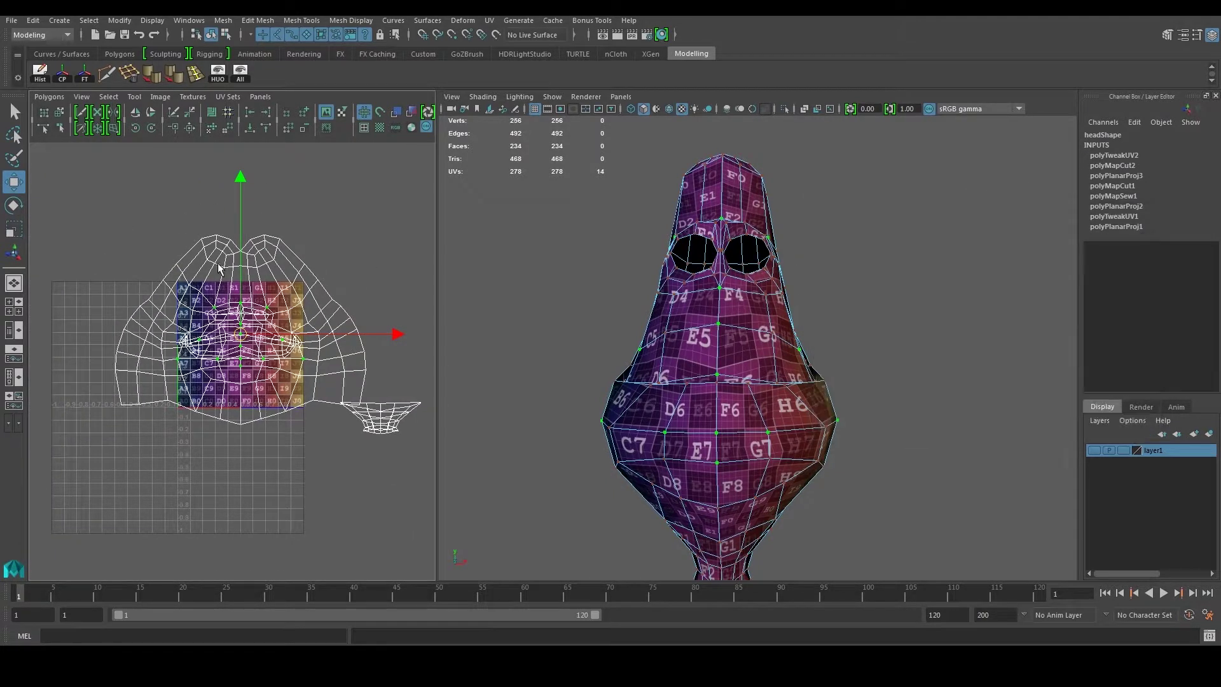
Step: Inspect the unfolded head from the side and select a UV face beside the mouth to compare it with the mesh
scroll(267, 248, up, 4)
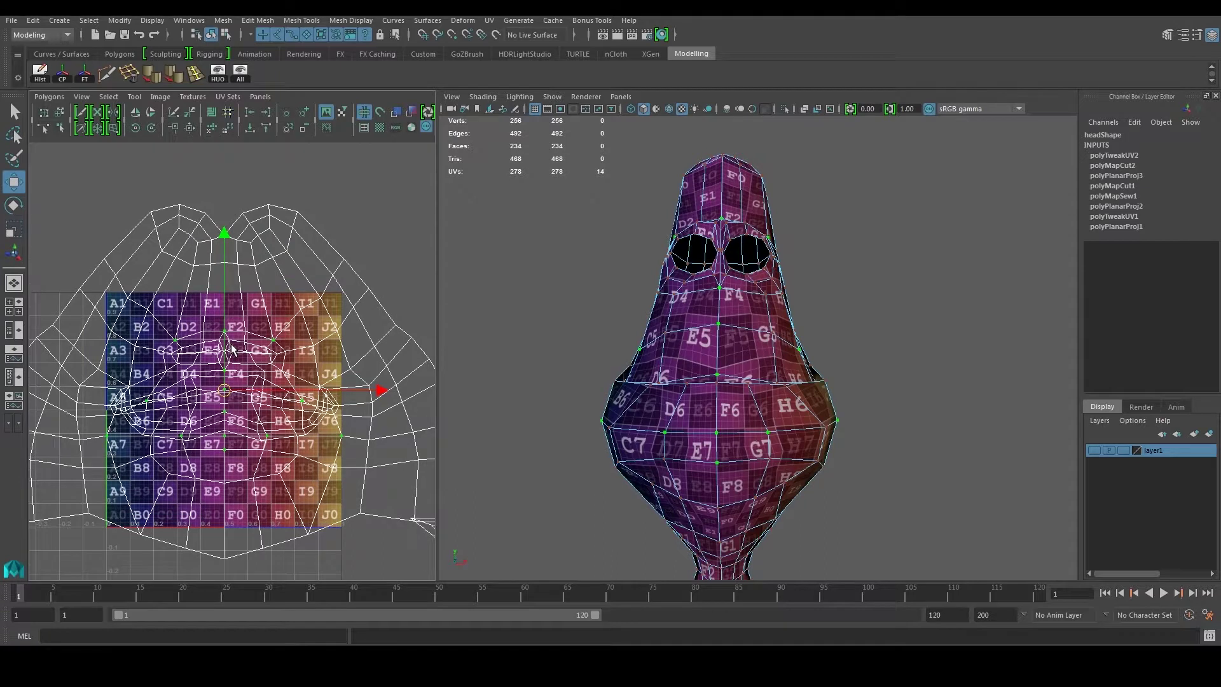
scroll(239, 343, down, 1)
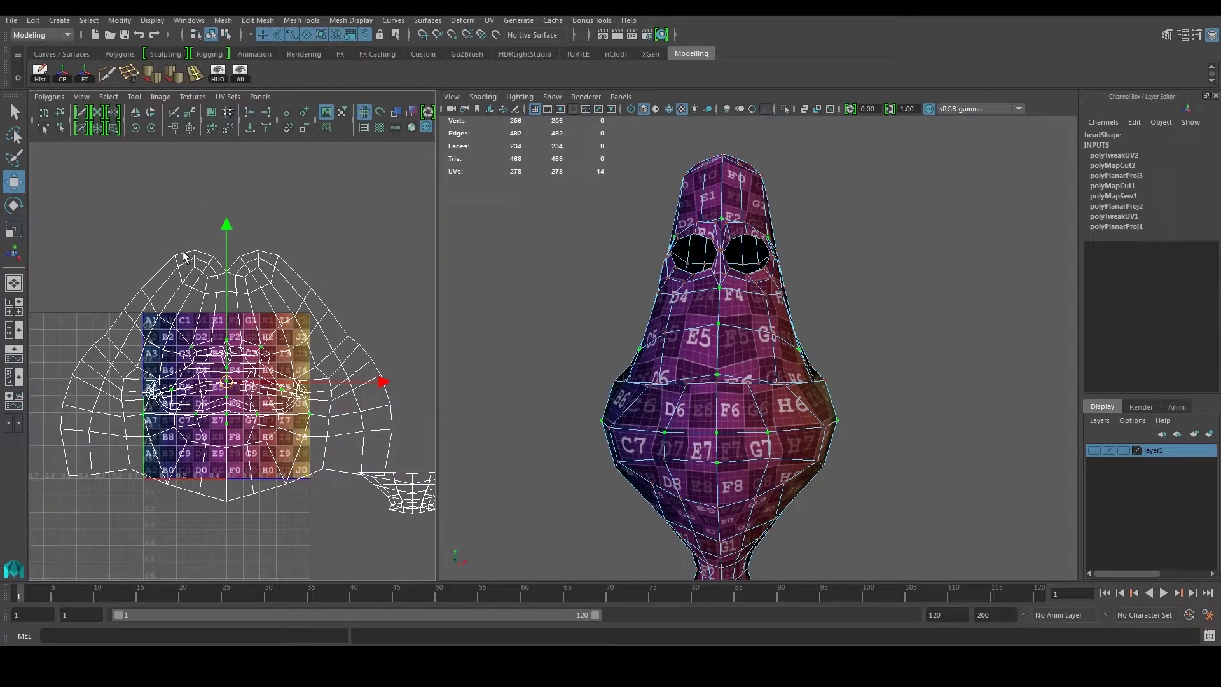
alt+drag(772, 314, 591, 311)
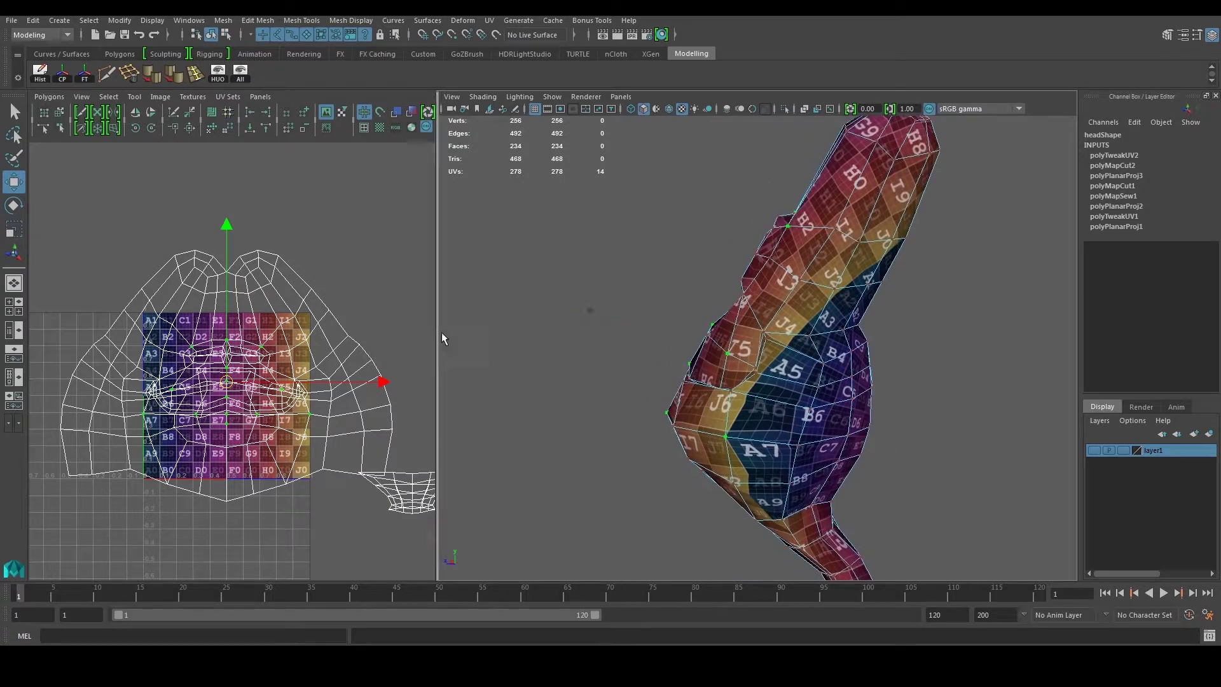
scroll(304, 346, up, 2)
right_drag(319, 300, 320, 340)
click(343, 453)
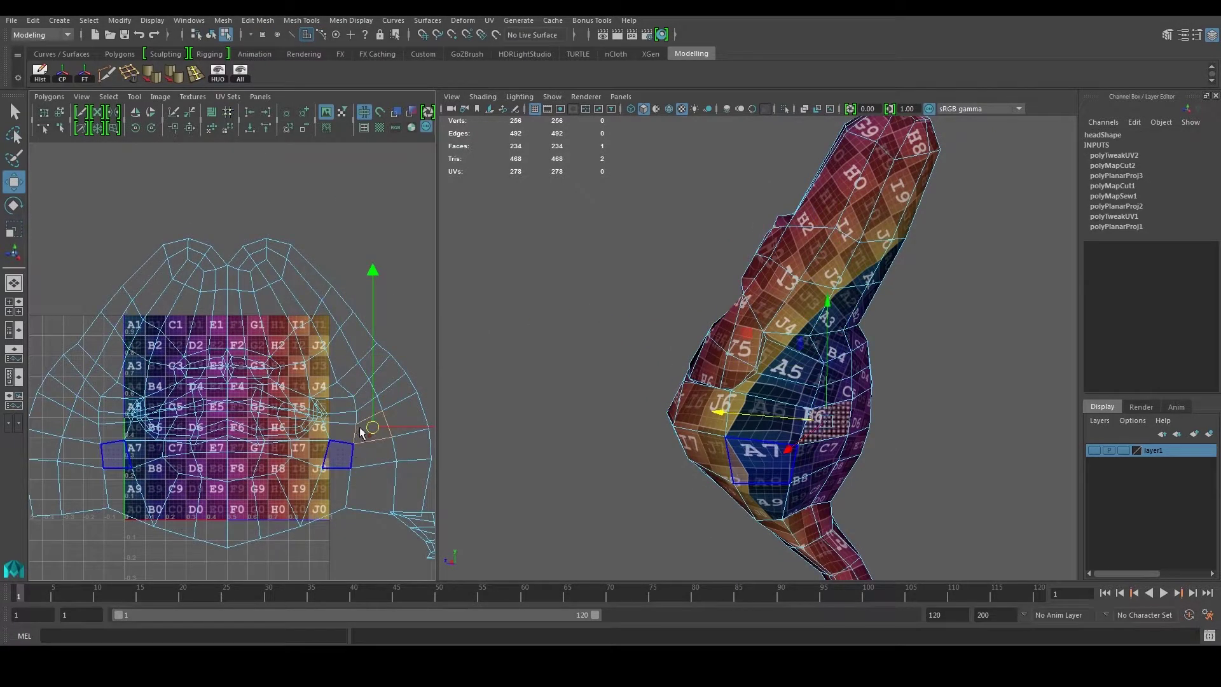
Step: Inspect the checker texture on the back and front of the unfolded head and compare it with the UV layout
alt+middle_drag(357, 436, 318, 383)
click(369, 393)
alt+drag(602, 363, 673, 373)
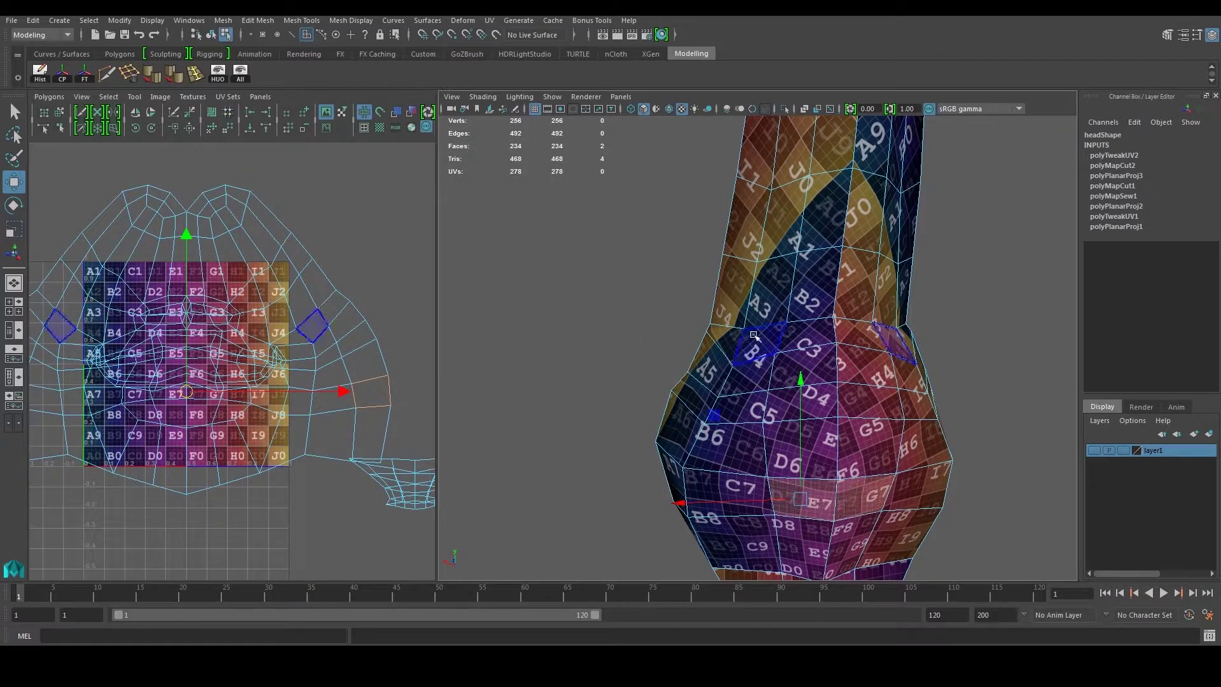
alt+middle_drag(789, 354, 791, 281)
click(985, 221)
alt+drag(691, 359, 540, 356)
click(738, 404)
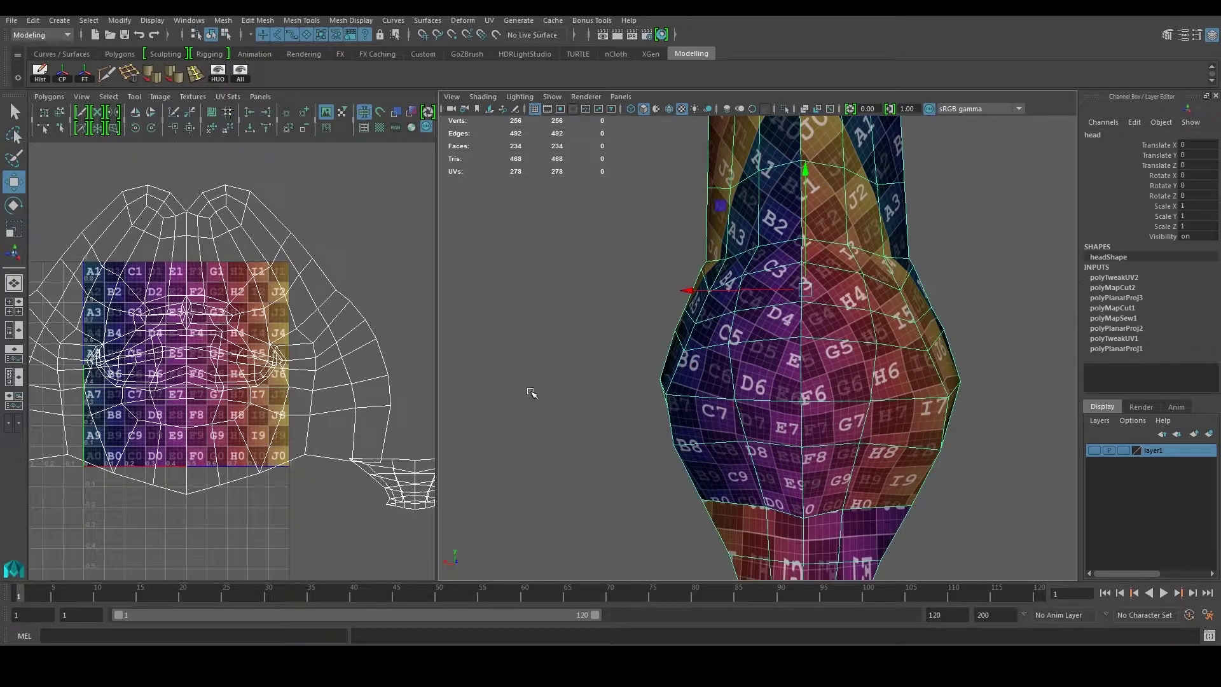
scroll(693, 355, down, 3)
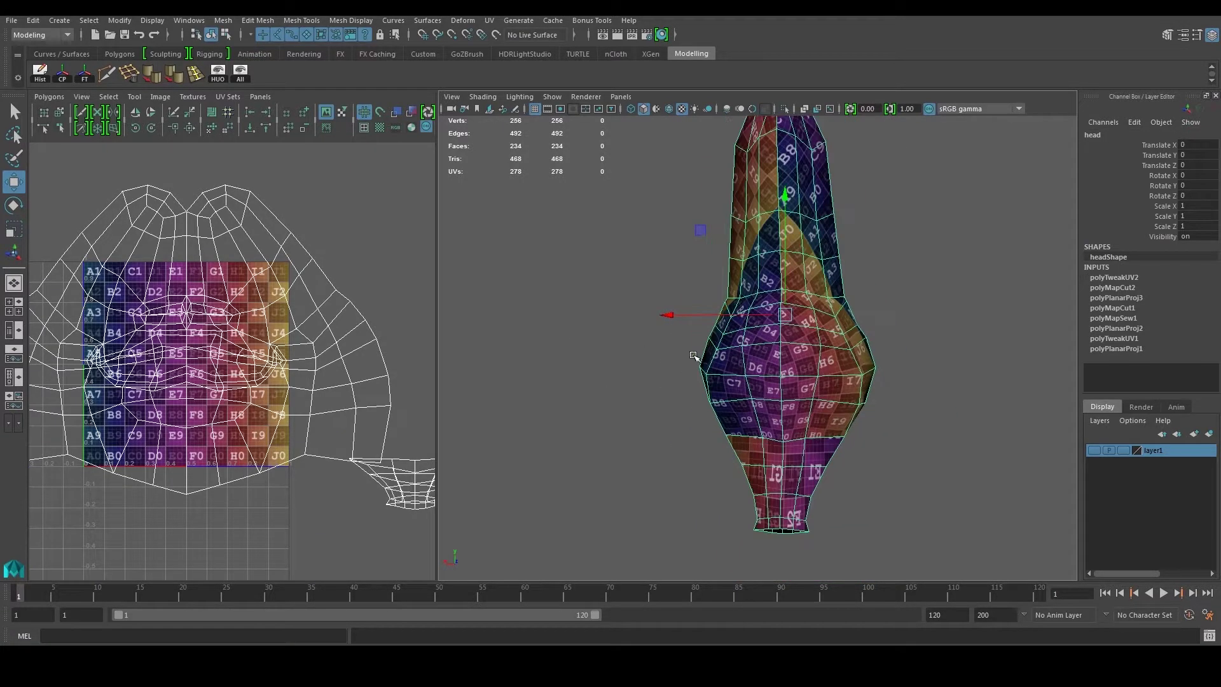
alt+drag(695, 358, 971, 380)
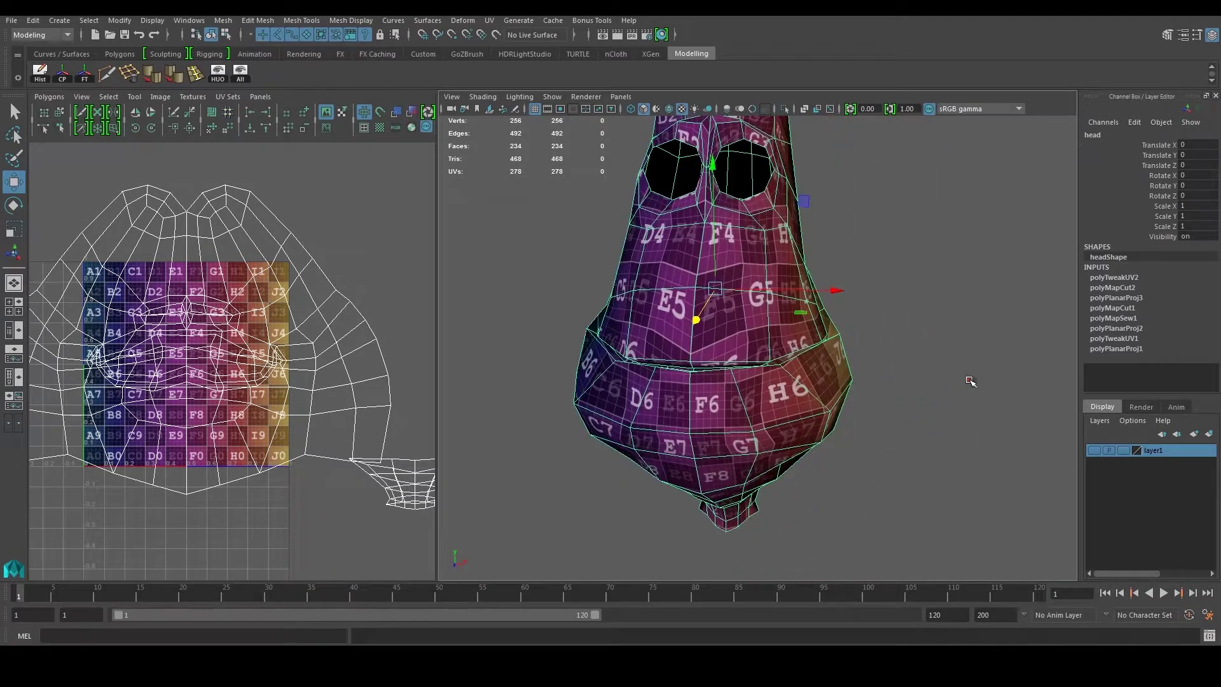
alt+middle_drag(860, 366, 862, 380)
scroll(251, 378, up, 5)
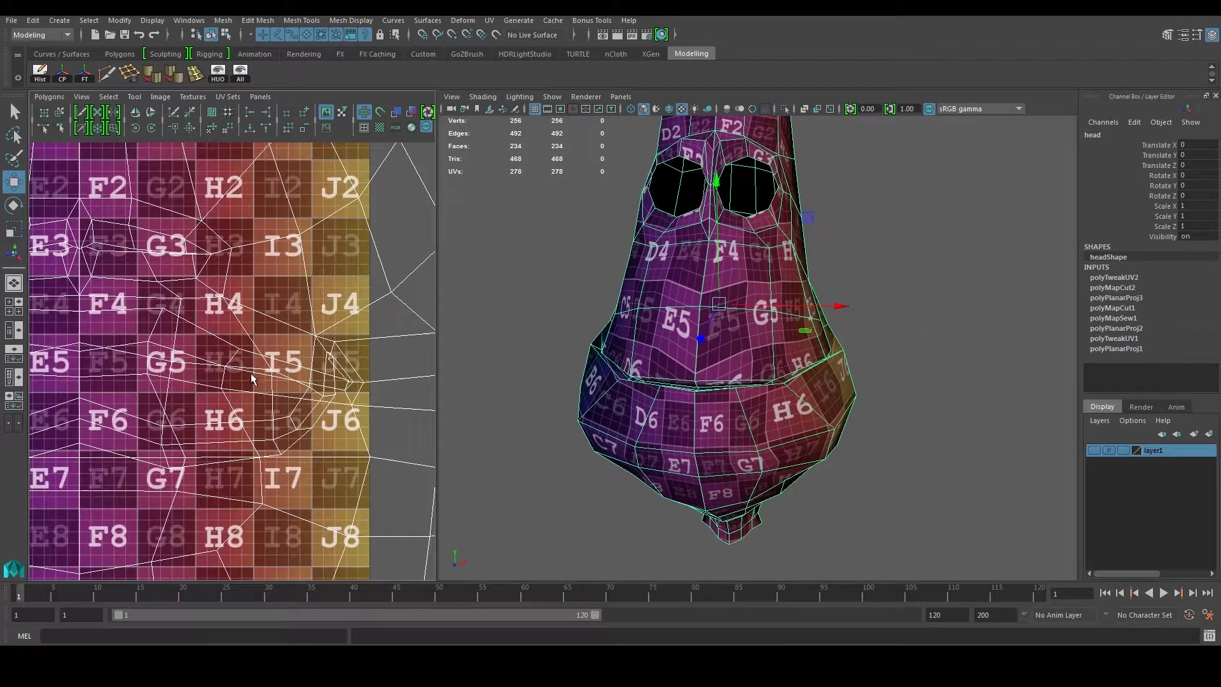
Step: Compare individual faces around the mouth and cheek with their place in the UV layout to examine the stretching
right_drag(735, 337, 738, 375)
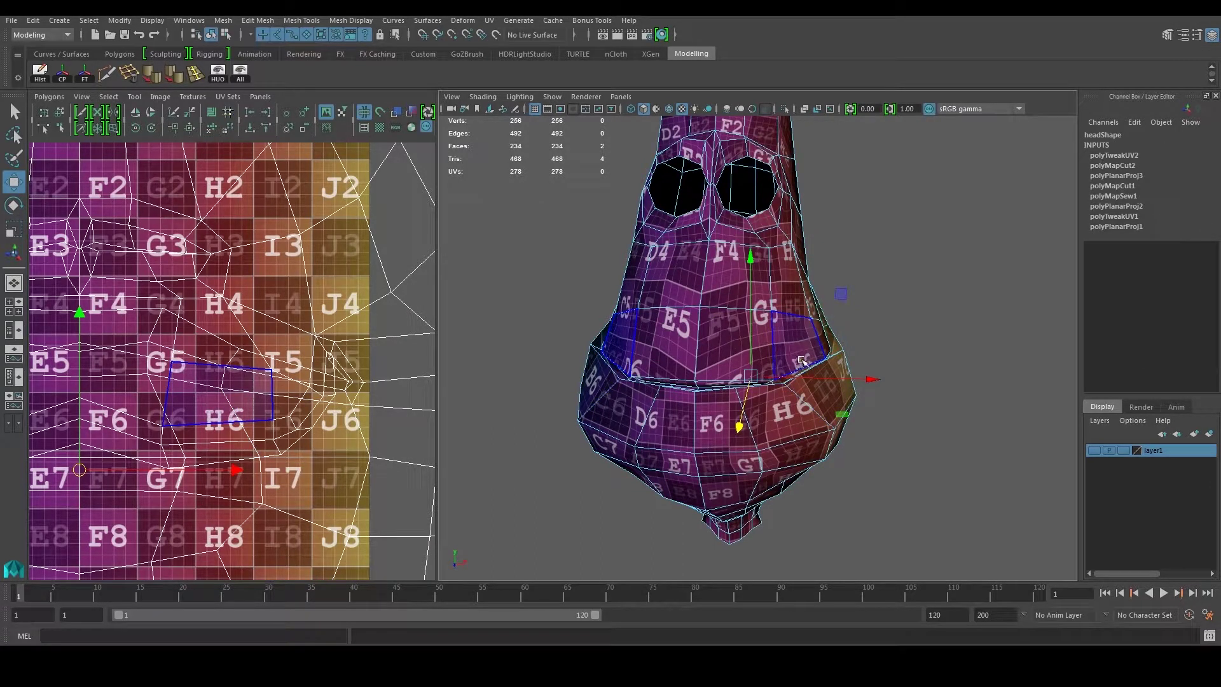
click(724, 416)
shift+click(664, 420)
scroll(245, 353, down, 5)
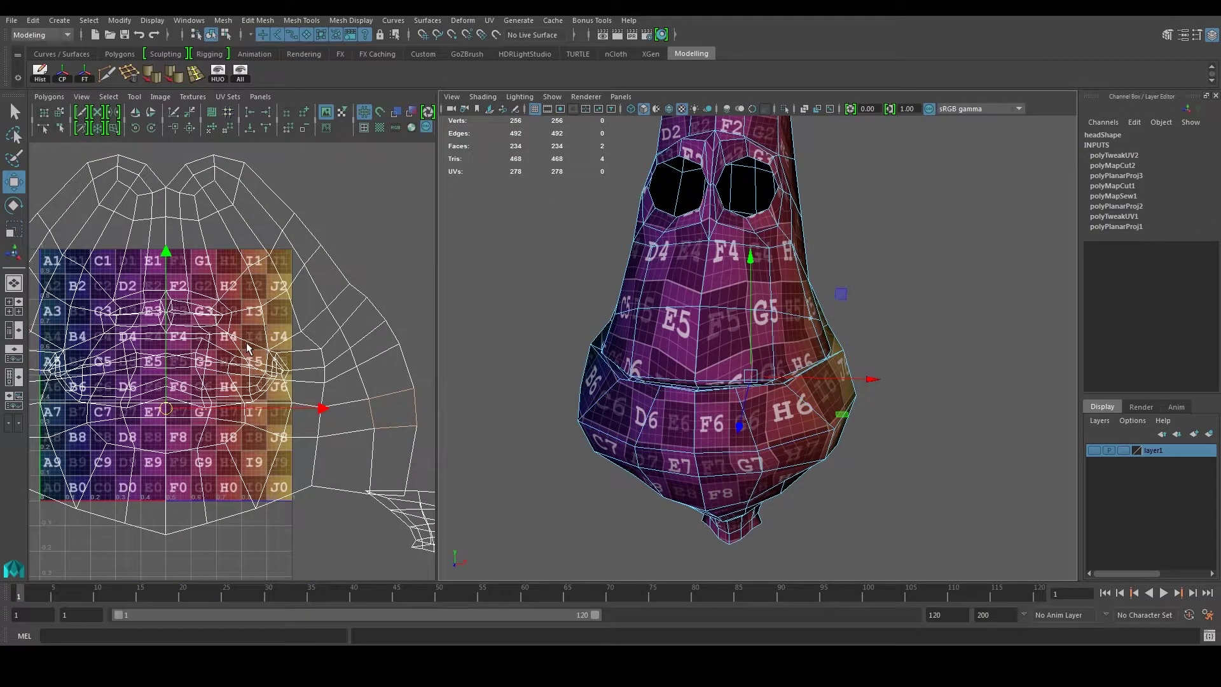
alt+middle_drag(790, 264, 793, 319)
alt+drag(840, 327, 745, 313)
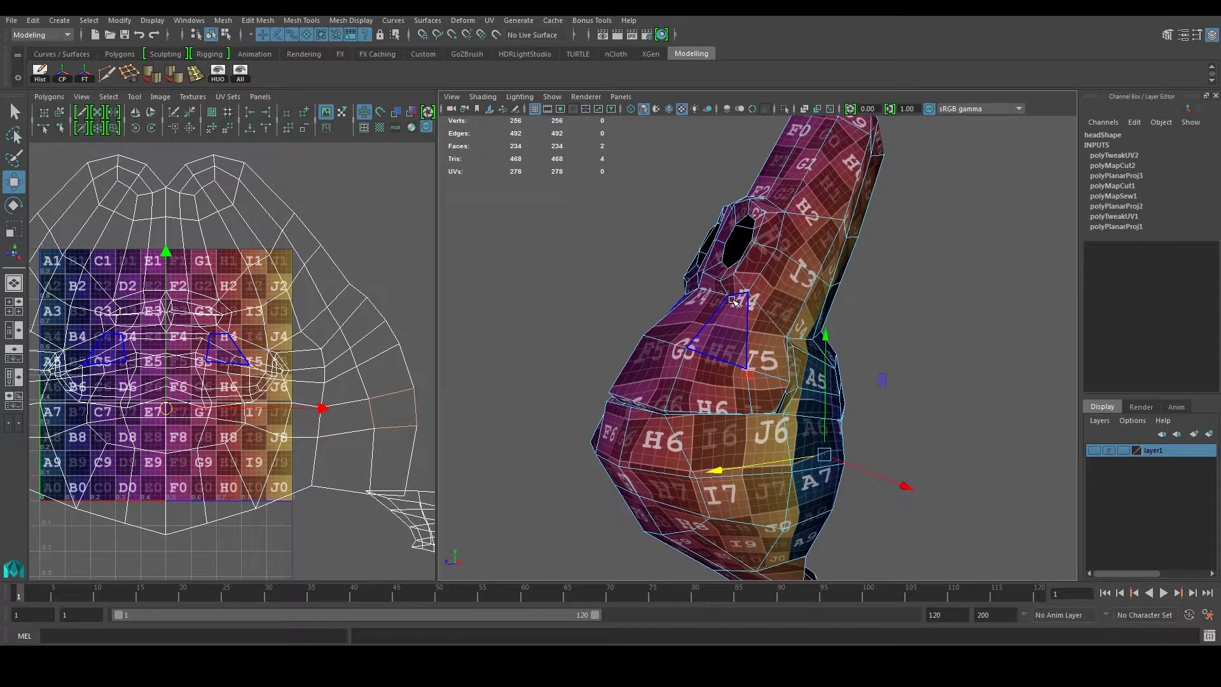
click(809, 288)
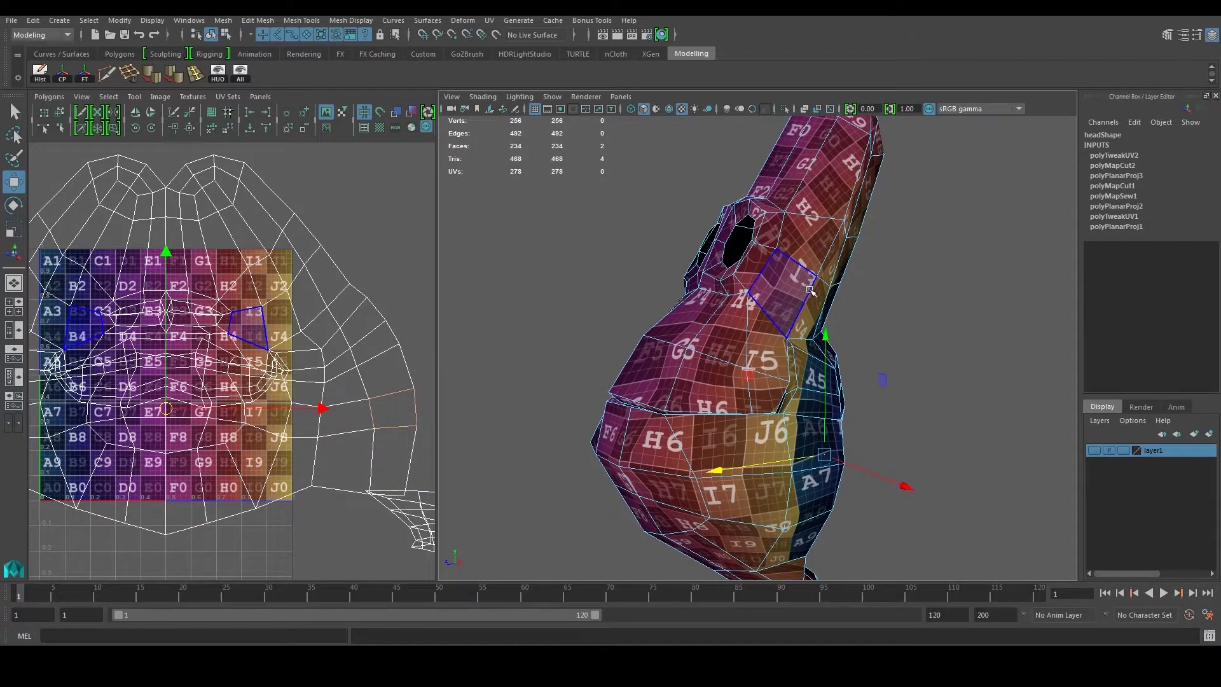
alt+middle_drag(809, 289, 807, 326)
alt+drag(806, 325, 774, 333)
Step: Switch to edge selection and pick the first seam edges inside the corner of the mouth
right_drag(774, 335, 774, 303)
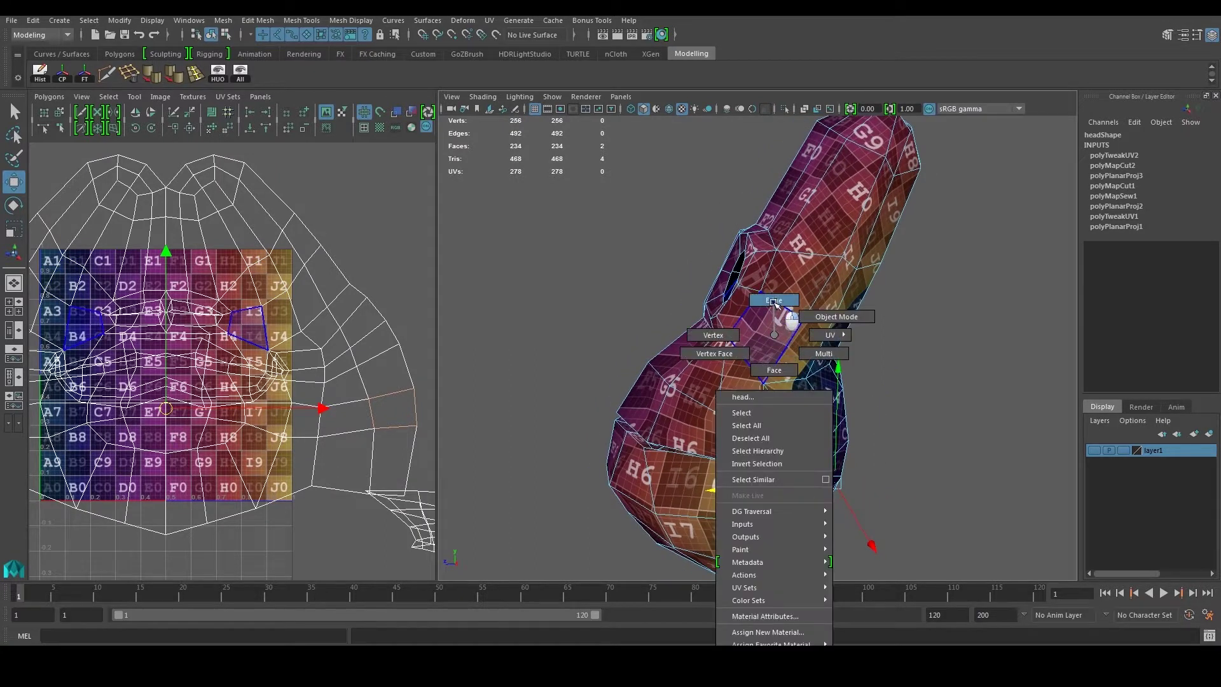
click(803, 391)
alt+drag(802, 391, 723, 356)
alt+drag(849, 361, 819, 389)
alt+middle_drag(819, 387, 816, 364)
scroll(802, 363, up, 4)
scroll(800, 362, down, 4)
alt+drag(788, 360, 775, 376)
alt+right_drag(776, 376, 769, 425)
shift+click(781, 423)
shift+click(763, 468)
Step: Extend the edge selection along the lips to form a complete seam around the mouth opening
alt+drag(763, 468, 770, 375)
alt+right_drag(769, 375, 780, 364)
shift+click(776, 350)
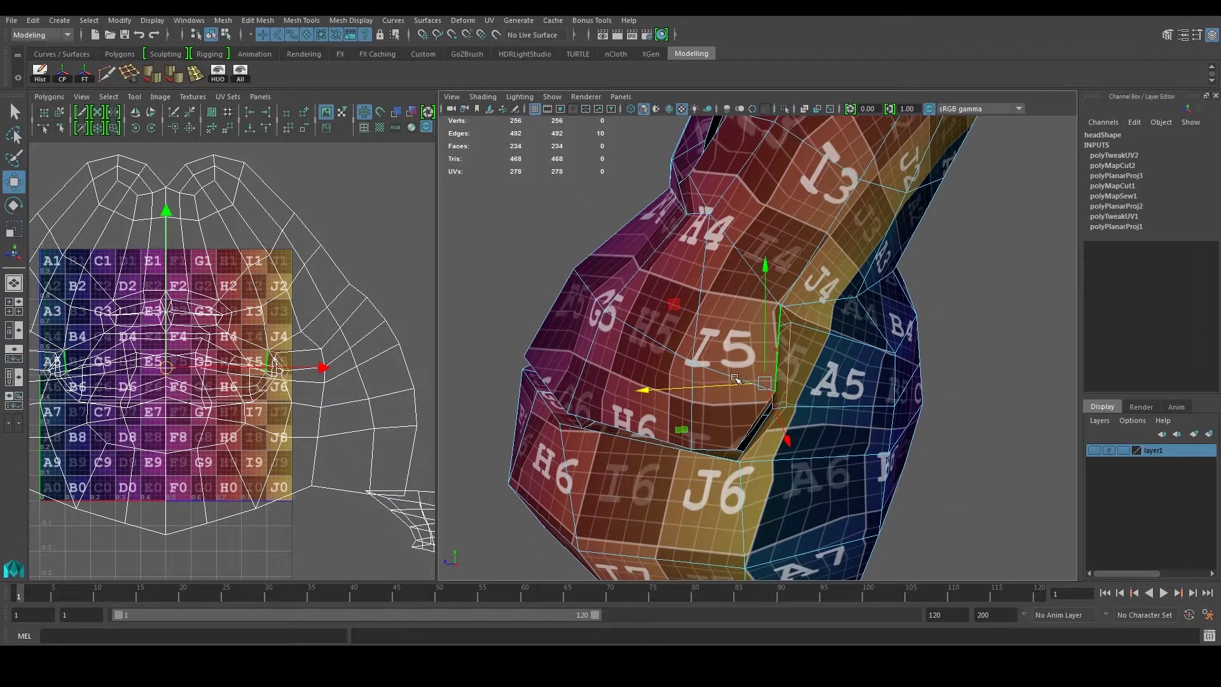
alt+drag(735, 381, 738, 417)
shift+click(740, 458)
shift+double_click(729, 466)
shift+click(739, 485)
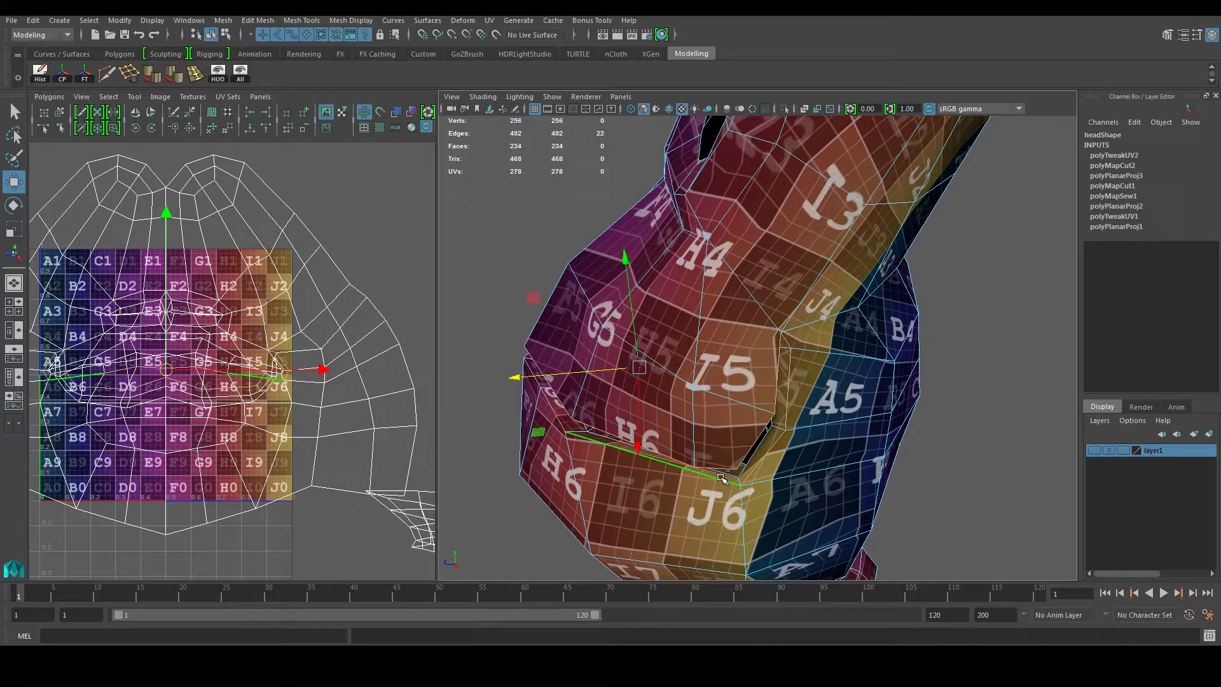
Step: Check the selected mouth seam from several sides and cut the UVs along it
alt+drag(553, 391, 635, 428)
alt+middle_drag(635, 428, 754, 343)
alt+drag(661, 393, 790, 390)
alt+drag(687, 373, 496, 389)
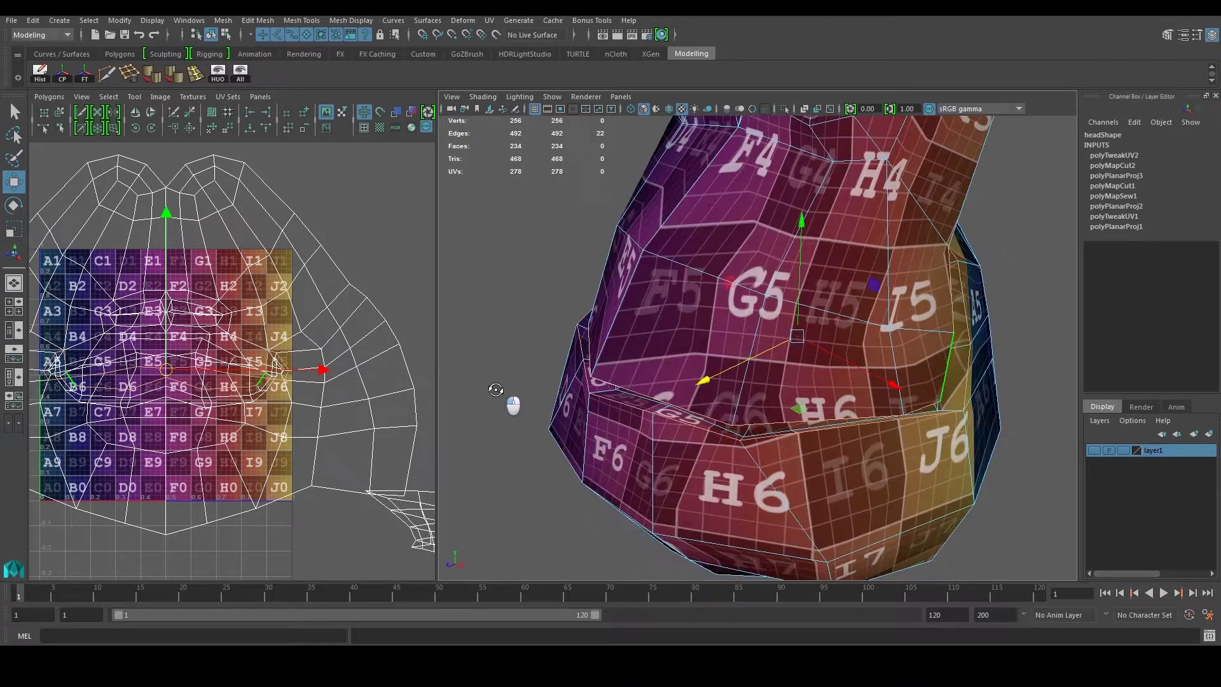
scroll(209, 307, down, 2)
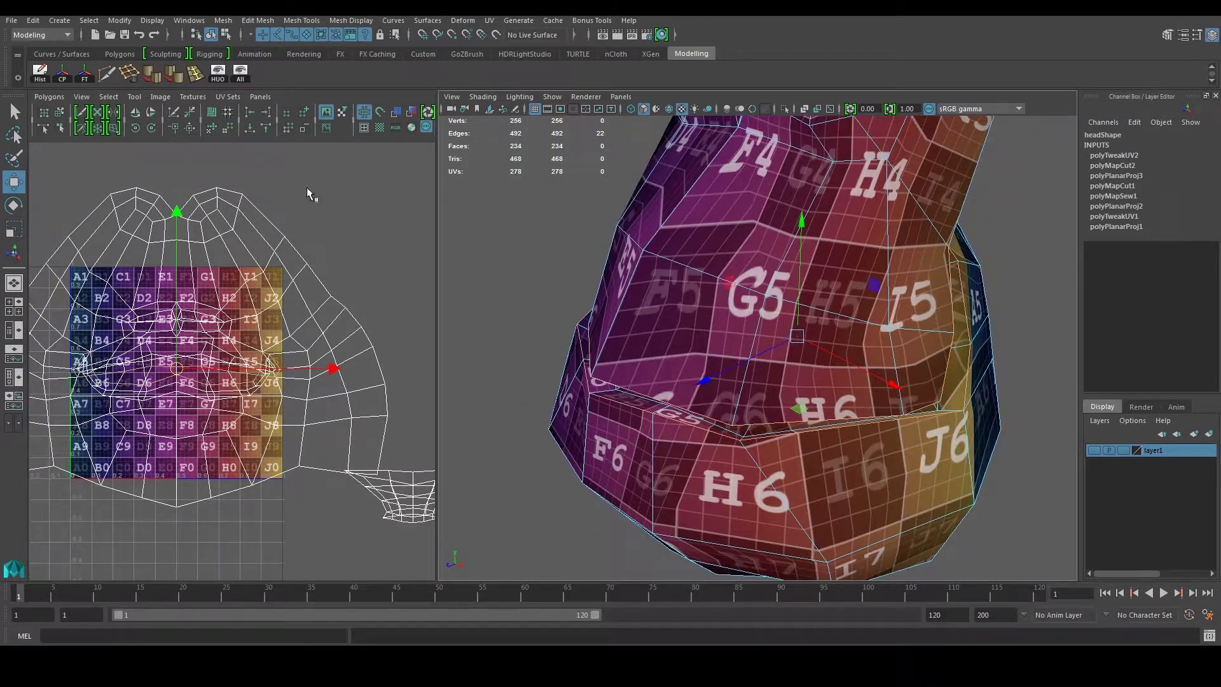
click(49, 97)
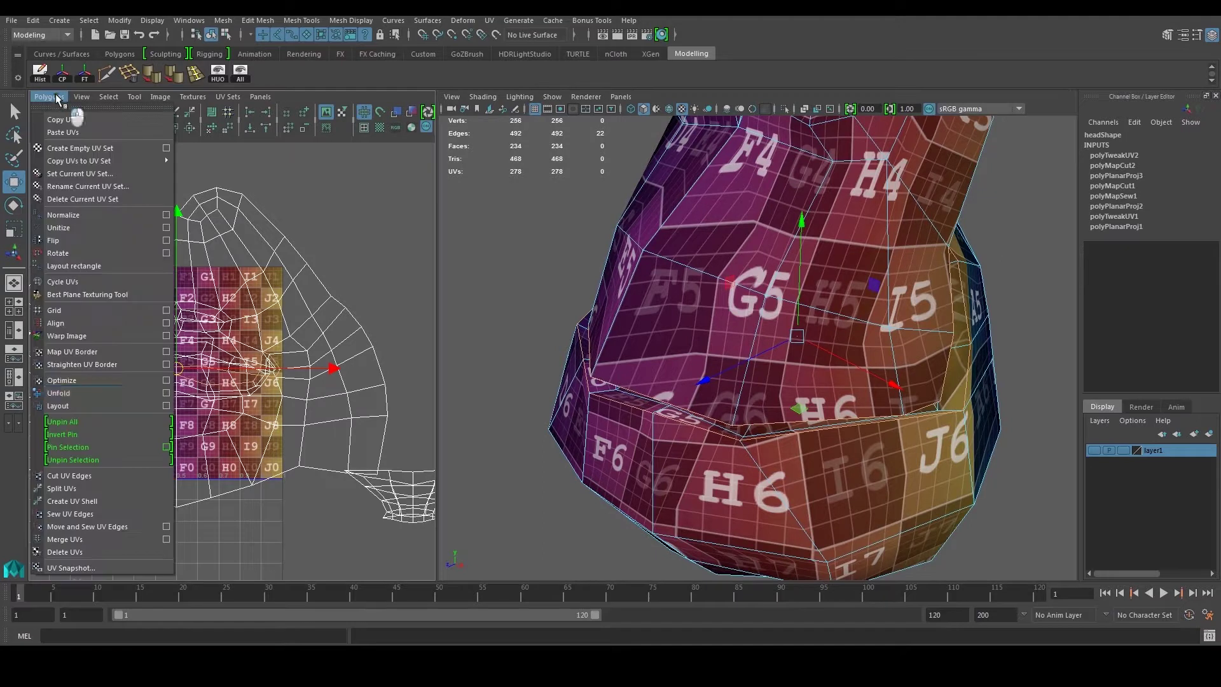
click(77, 478)
Step: Select the head's whole UV shell and move it off the checker texture, away from the inner mouth shell
right_drag(287, 317, 334, 317)
drag(322, 299, 359, 330)
alt+right_drag(355, 328, 273, 372)
ctrl+right_drag(266, 376, 229, 365)
drag(212, 355, 375, 331)
alt+middle_drag(278, 343, 179, 378)
scroll(830, 286, down, 5)
Step: Select the edges running from the upper corner of the mouth back across the cheek on both sides
alt+drag(830, 286, 792, 263)
alt+middle_drag(792, 264, 766, 304)
right_drag(766, 304, 767, 285)
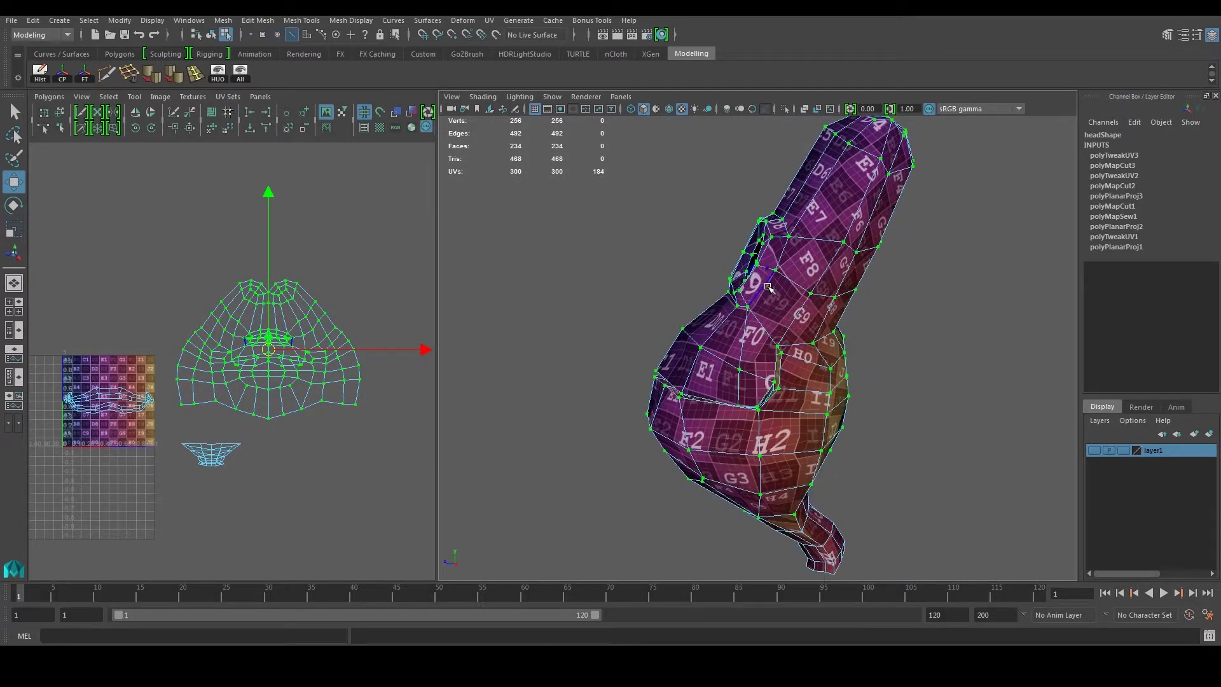
scroll(766, 285, up, 3)
click(806, 344)
alt+drag(824, 304, 795, 294)
alt+middle_drag(795, 294, 767, 325)
alt+right_drag(773, 295, 803, 361)
mouse_move(804, 362)
alt+mouse_down()
mouse_move(779, 360)
mouse_move(793, 347)
alt+mouse_up()
shift+click(783, 365)
shift+click(788, 362)
alt+drag(893, 356, 821, 270)
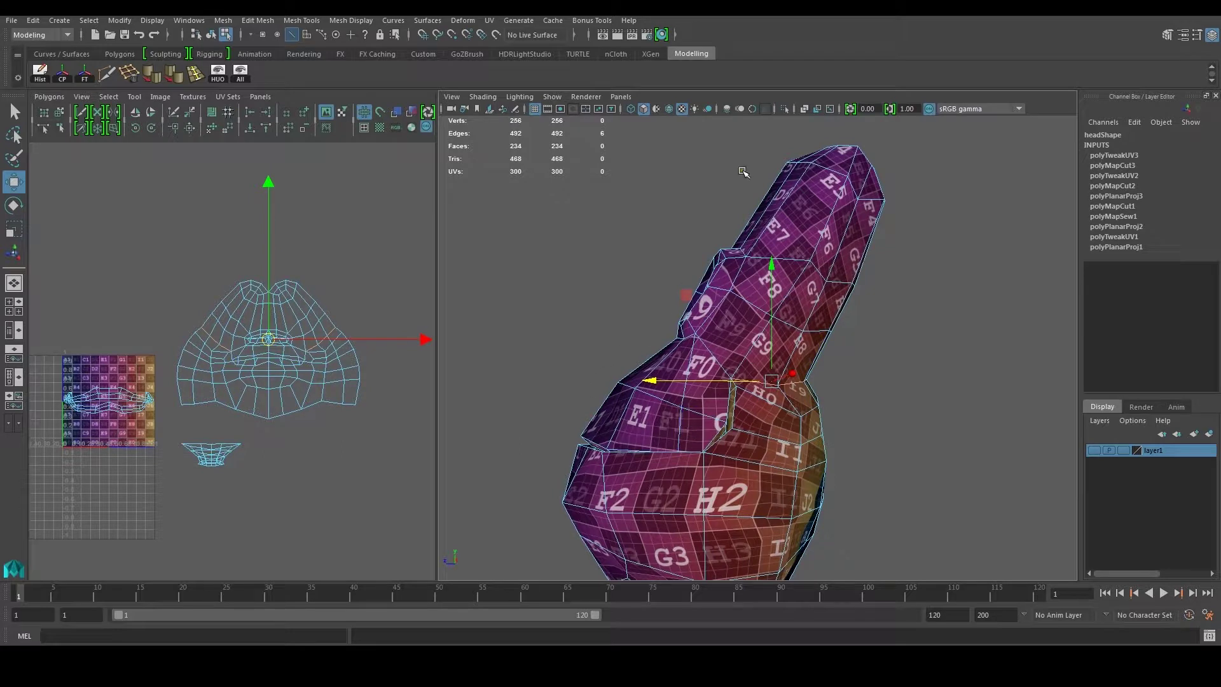
alt+drag(916, 372, 820, 311)
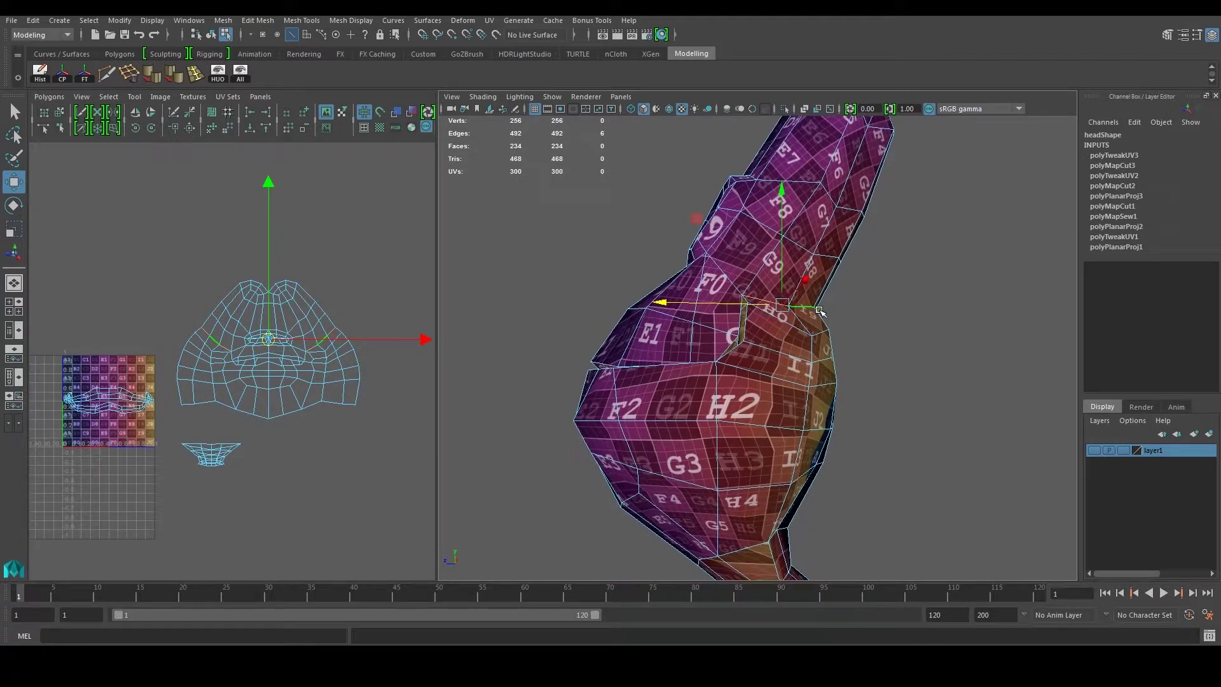
drag(766, 541, 658, 571)
click(657, 571)
key(ctrl+z)
key(ctrl+z)
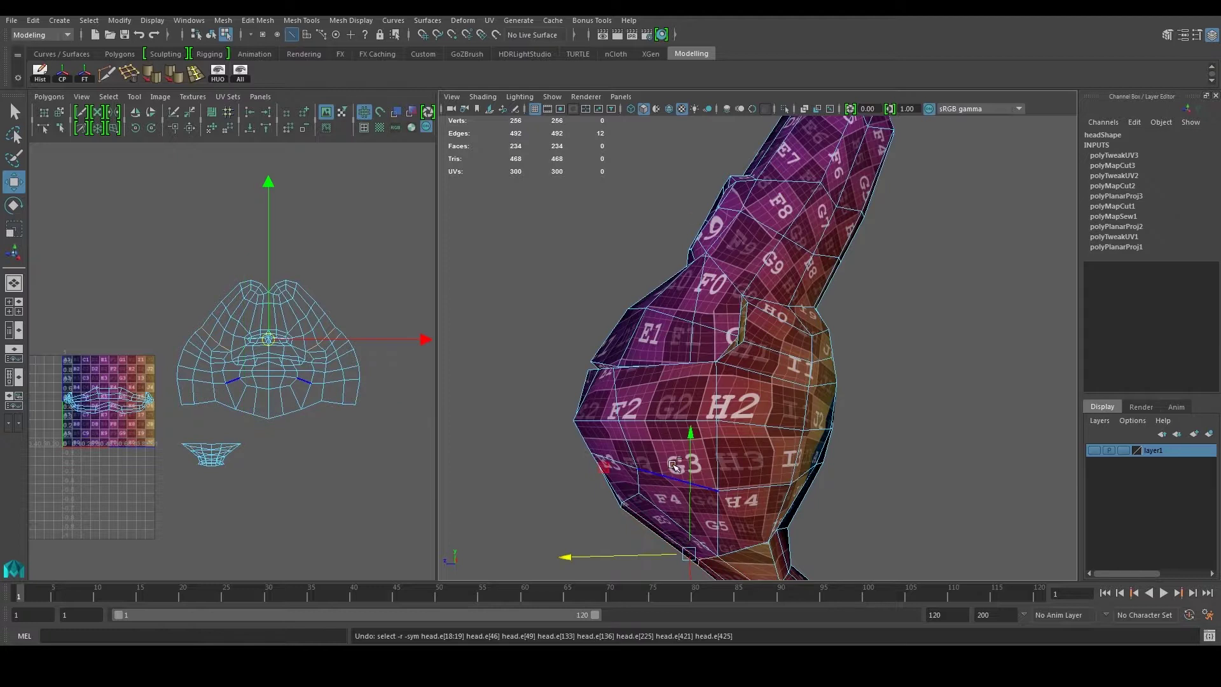
Step: Cut the UVs along the selected cheek edges to split the upper face from the jaw
alt+drag(751, 325, 757, 393)
click(547, 390)
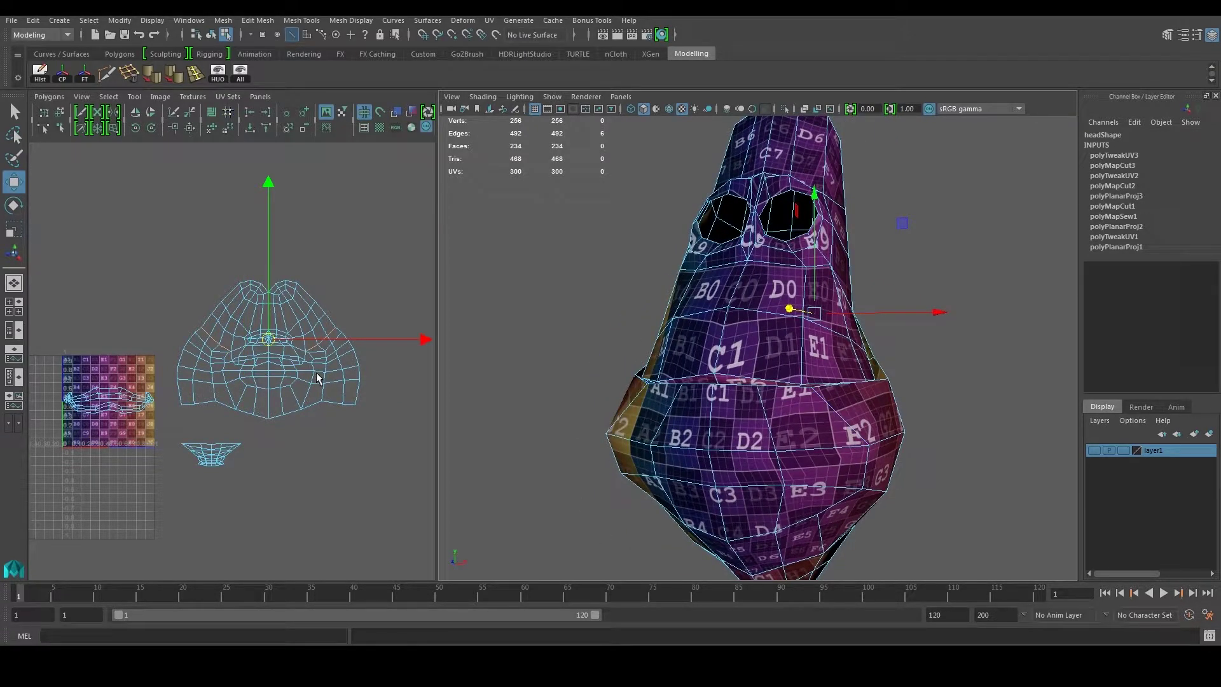
click(44, 96)
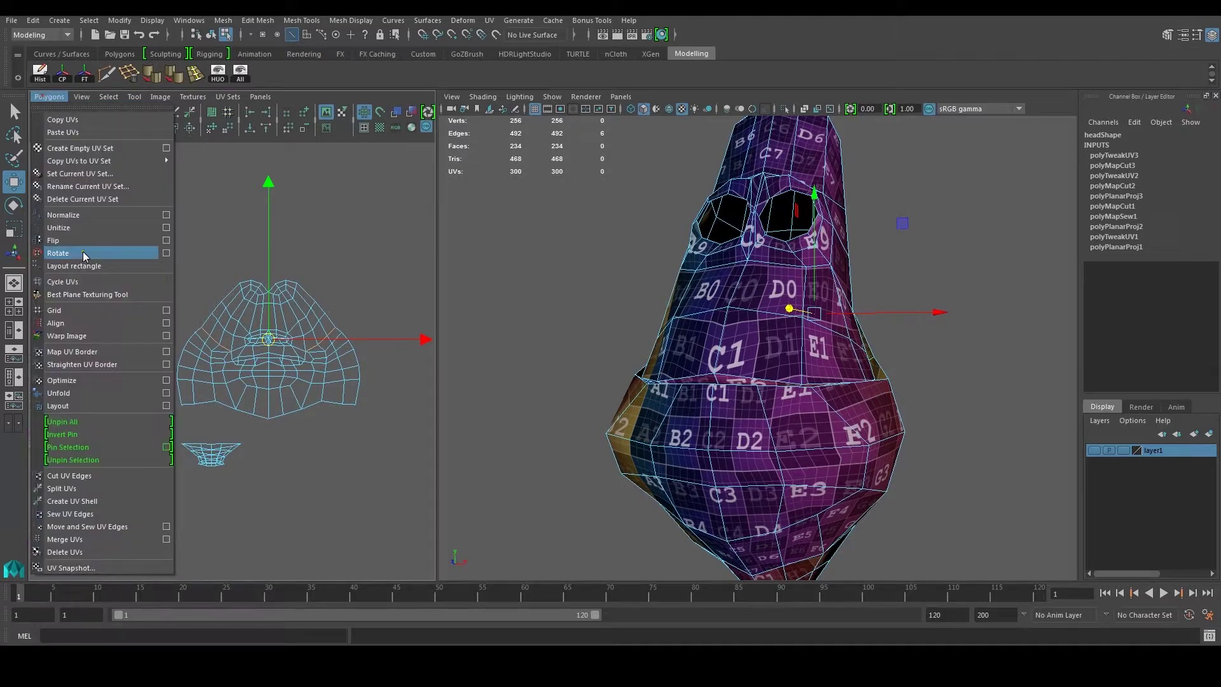
click(90, 474)
Step: Select the upper face's UV shell and move it up, clear of the jaw shell
alt+middle_drag(169, 361, 169, 403)
right_click(233, 358)
click(288, 355)
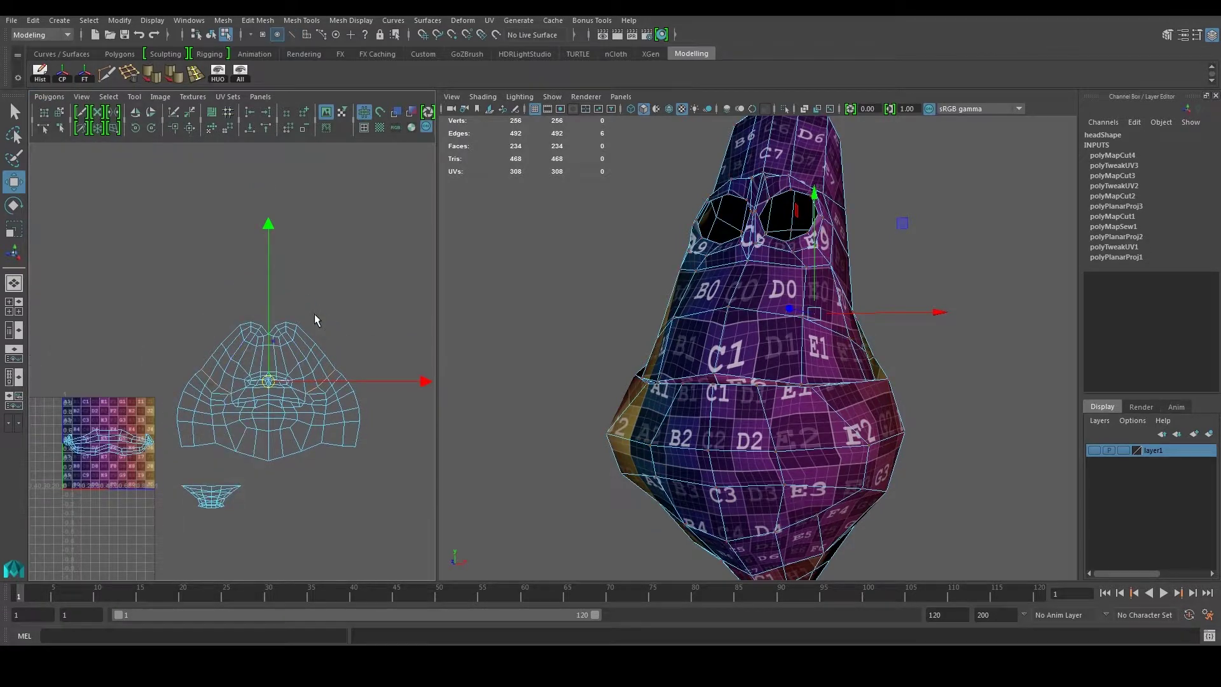
click(292, 335)
ctrl+right_click(263, 360)
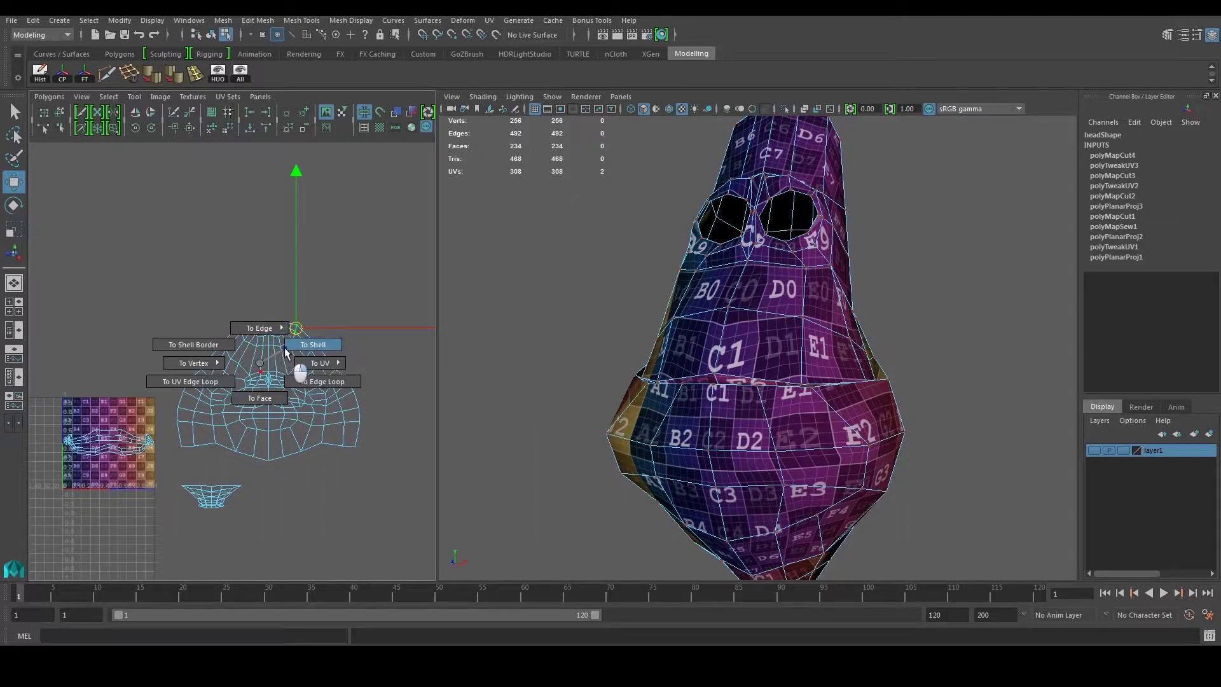
click(312, 344)
drag(267, 364, 282, 304)
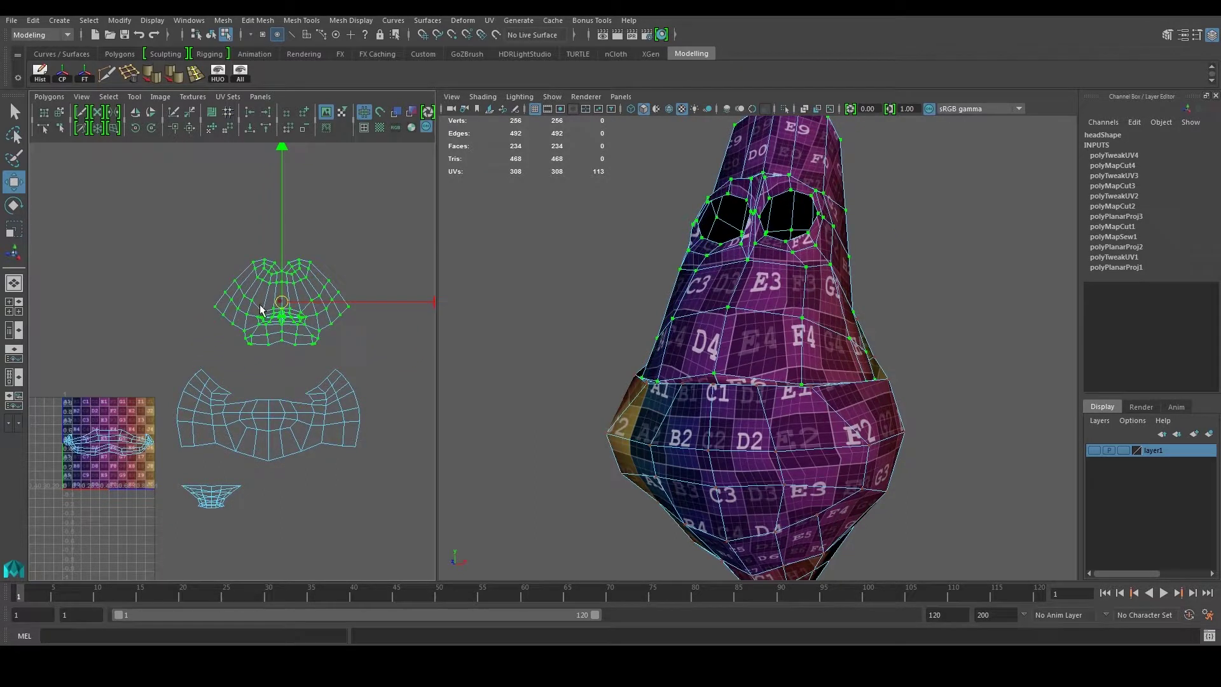
Step: Return to object mode and examine the separated shells and the texture around the eyes and nose
drag(221, 391, 288, 427)
alt+middle_drag(298, 391, 268, 432)
right_click(755, 301)
right_drag(757, 301, 817, 284)
scroll(307, 349, up, 5)
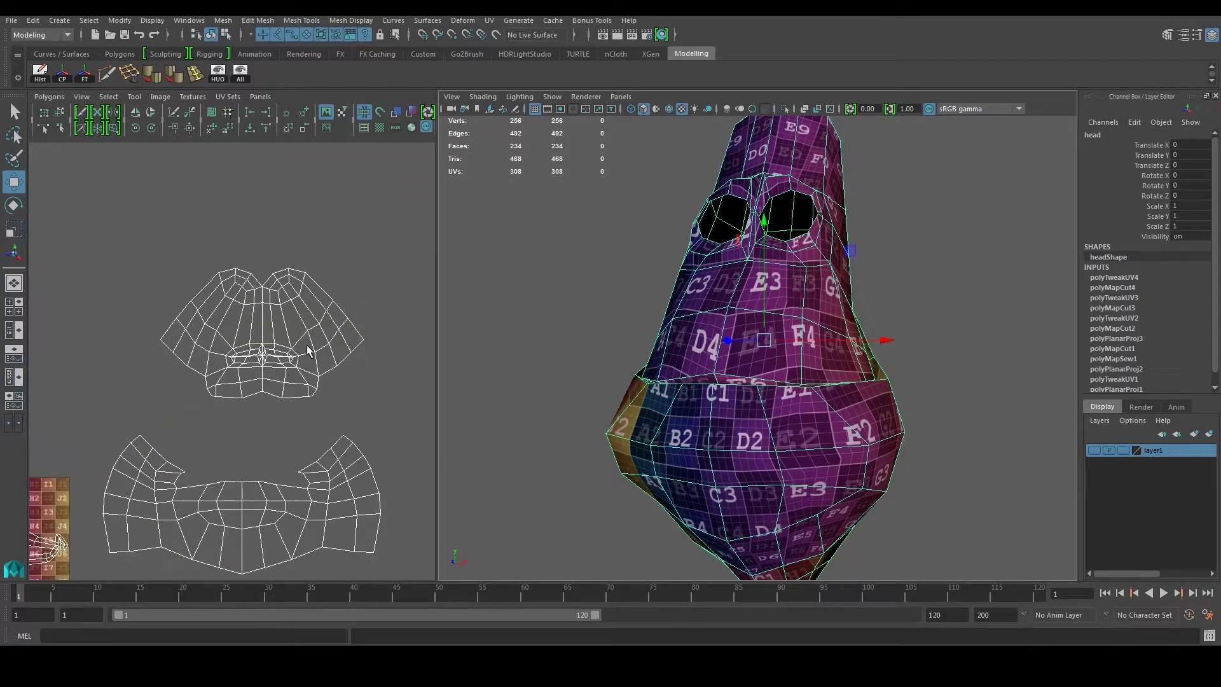
scroll(306, 349, up, 6)
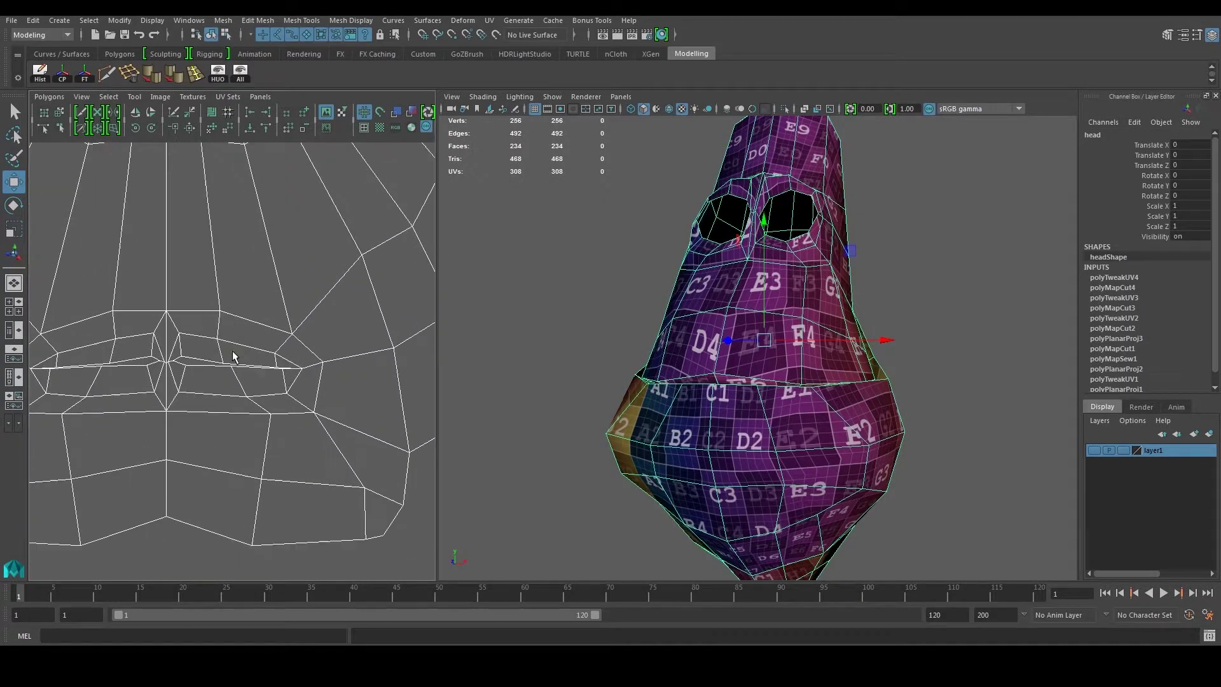
alt+middle_drag(776, 229, 775, 282)
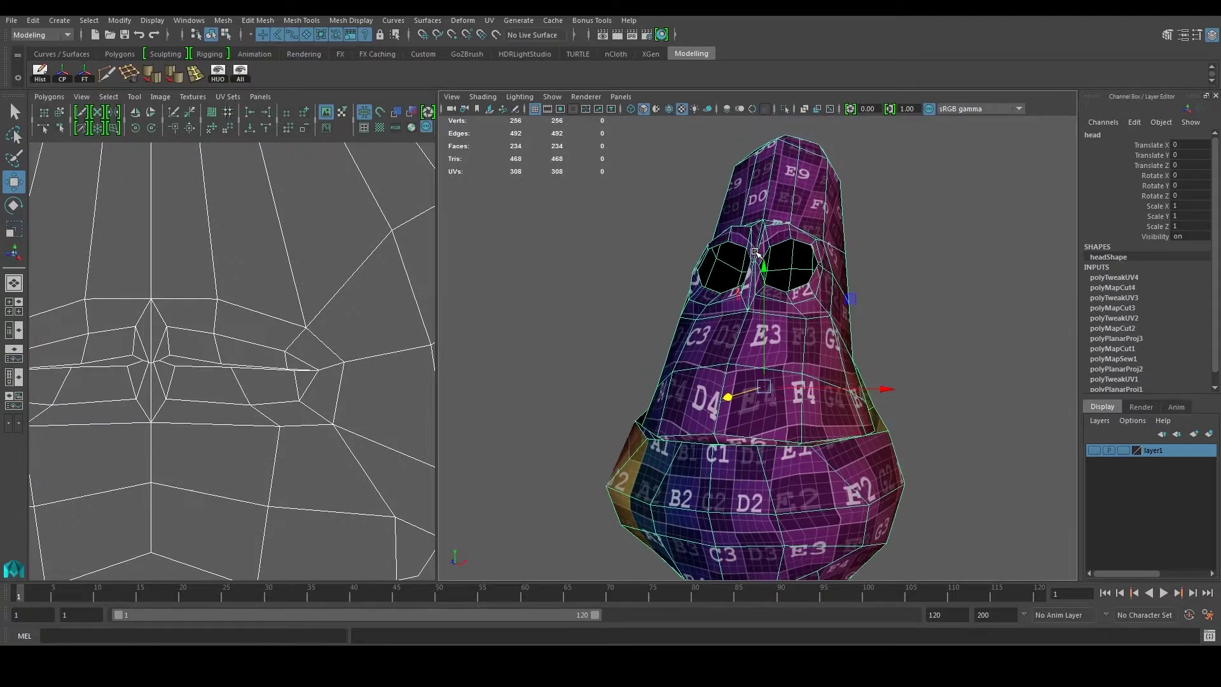
scroll(803, 278, up, 3)
scroll(796, 278, down, 1)
alt+right_drag(768, 273, 771, 277)
scroll(771, 278, down, 4)
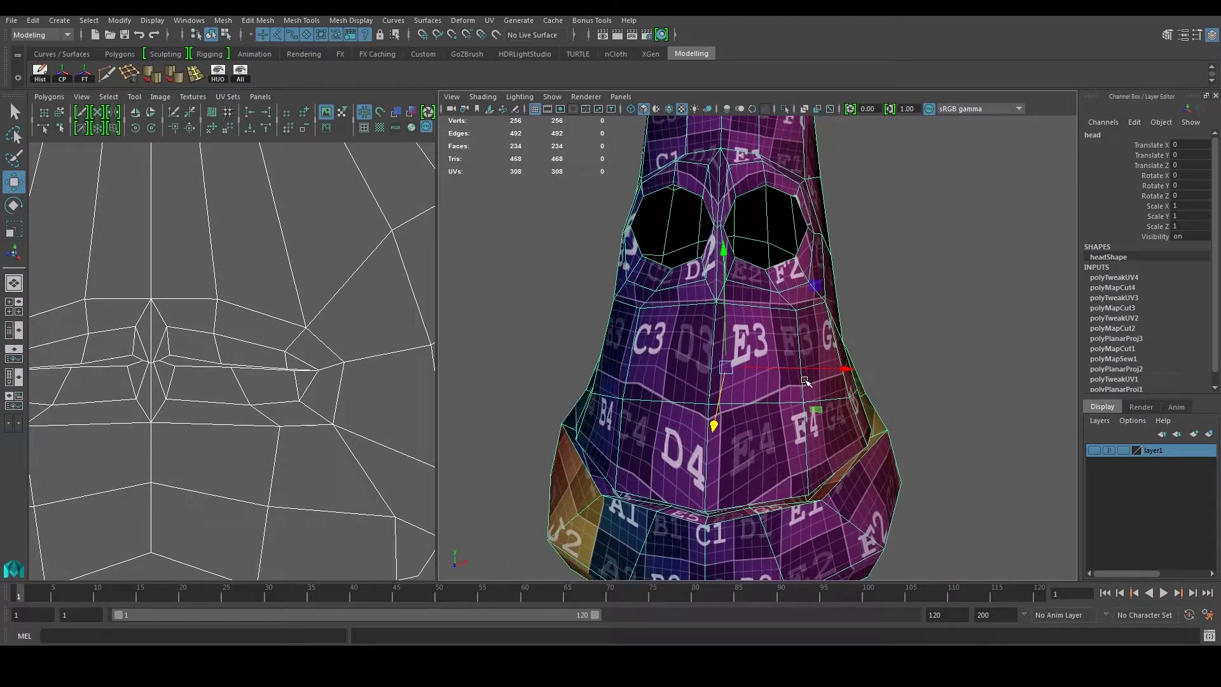
Step: Select the centre faces below the eyes to compare them with their UVs, and inspect the head's side
alt+right_drag(313, 364, 251, 337)
alt+middle_drag(174, 270, 185, 340)
alt+middle_drag(316, 487, 301, 453)
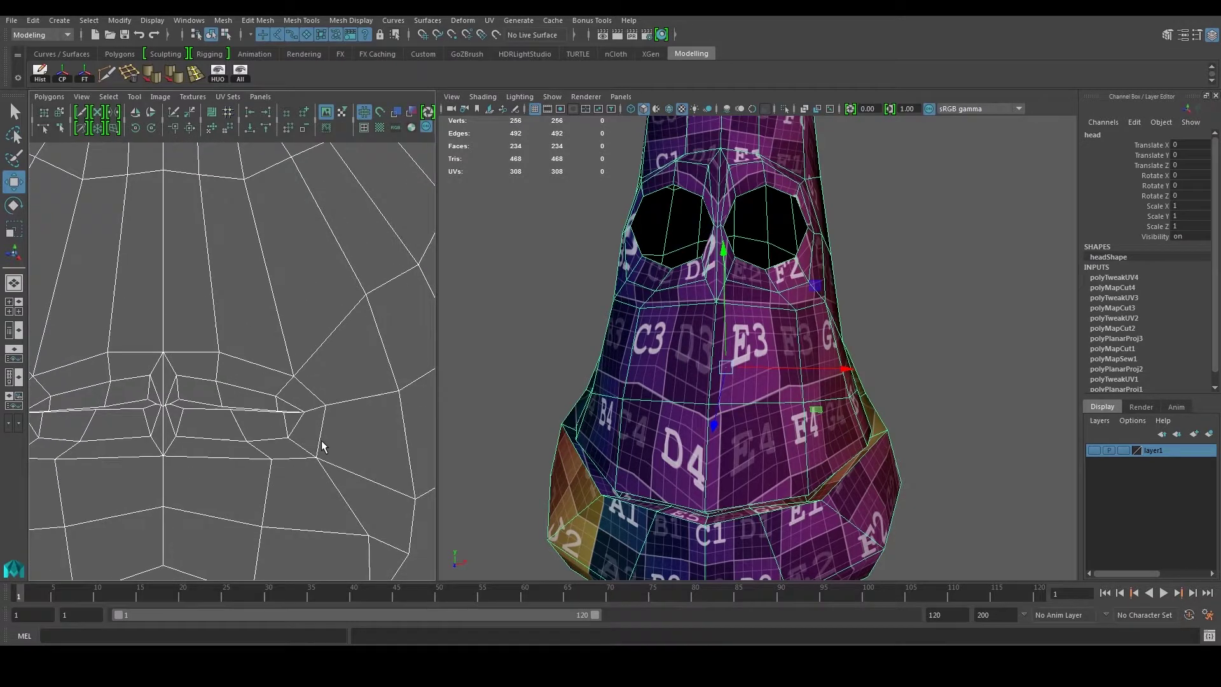
right_drag(736, 333, 753, 363)
click(752, 361)
alt+middle_drag(189, 479, 204, 431)
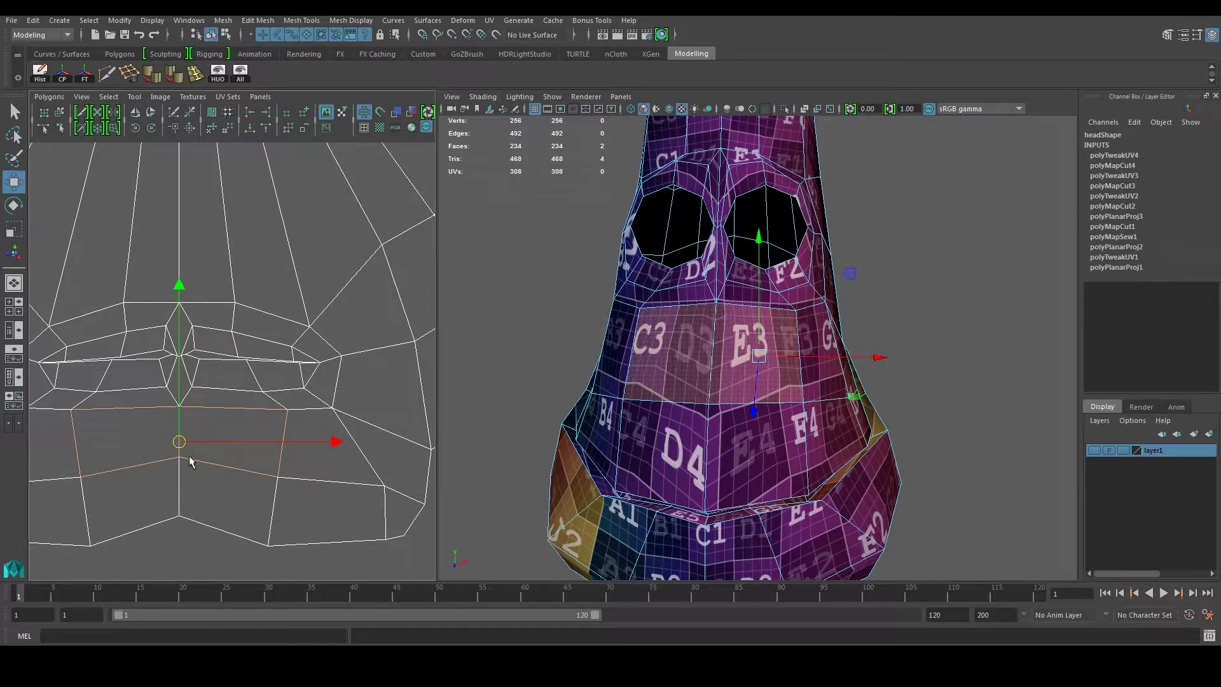
alt+drag(856, 313, 676, 315)
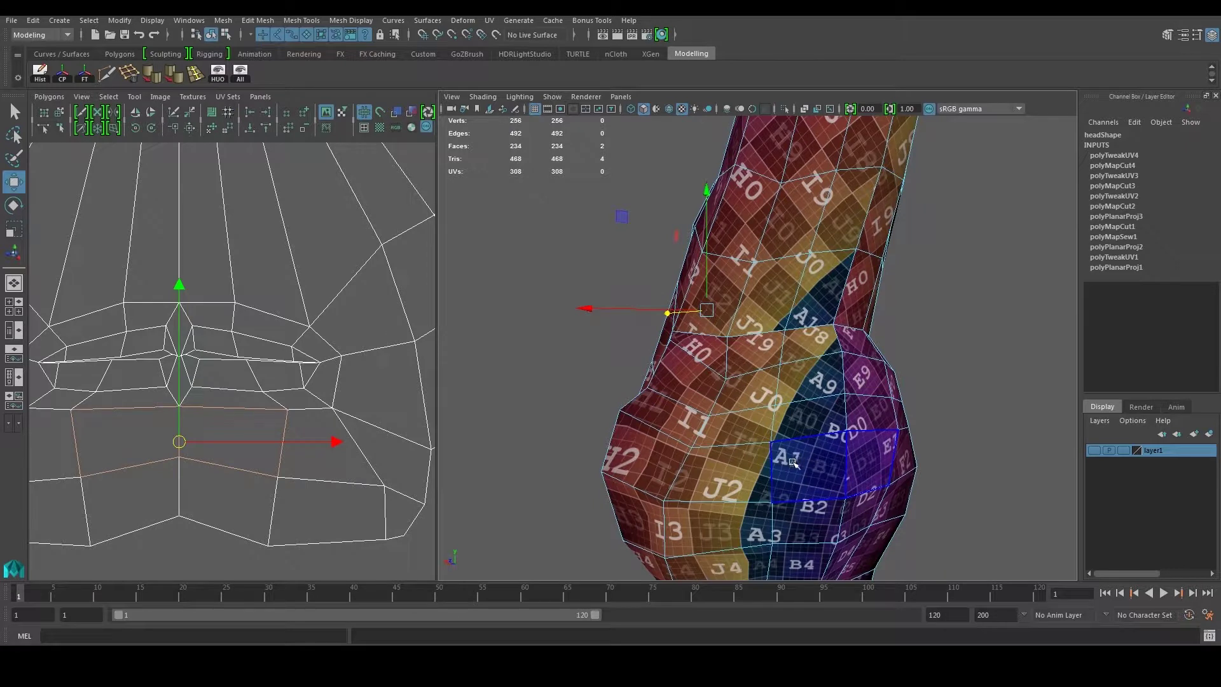
alt+drag(771, 457, 844, 477)
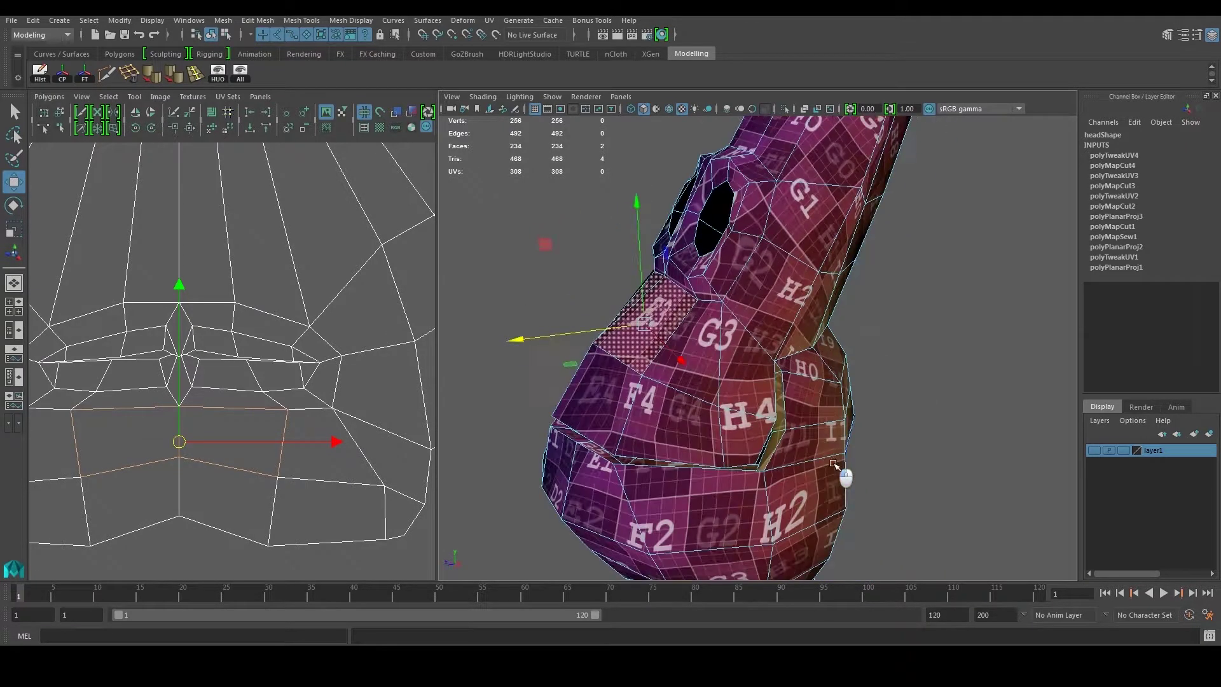
Step: Select the upper face's UV shell and unfold it with the Smooth UV Tool
scroll(221, 358, down, 4)
right_drag(223, 305, 280, 306)
scroll(144, 267, down, 3)
drag(117, 265, 363, 403)
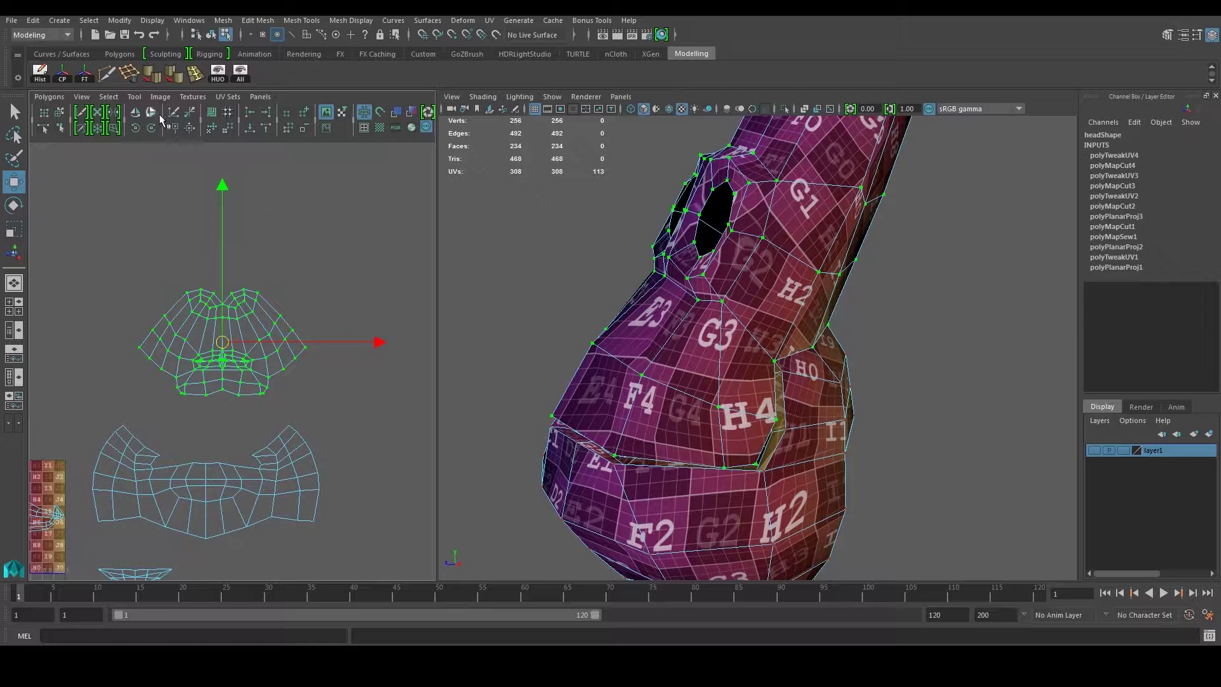
click(134, 97)
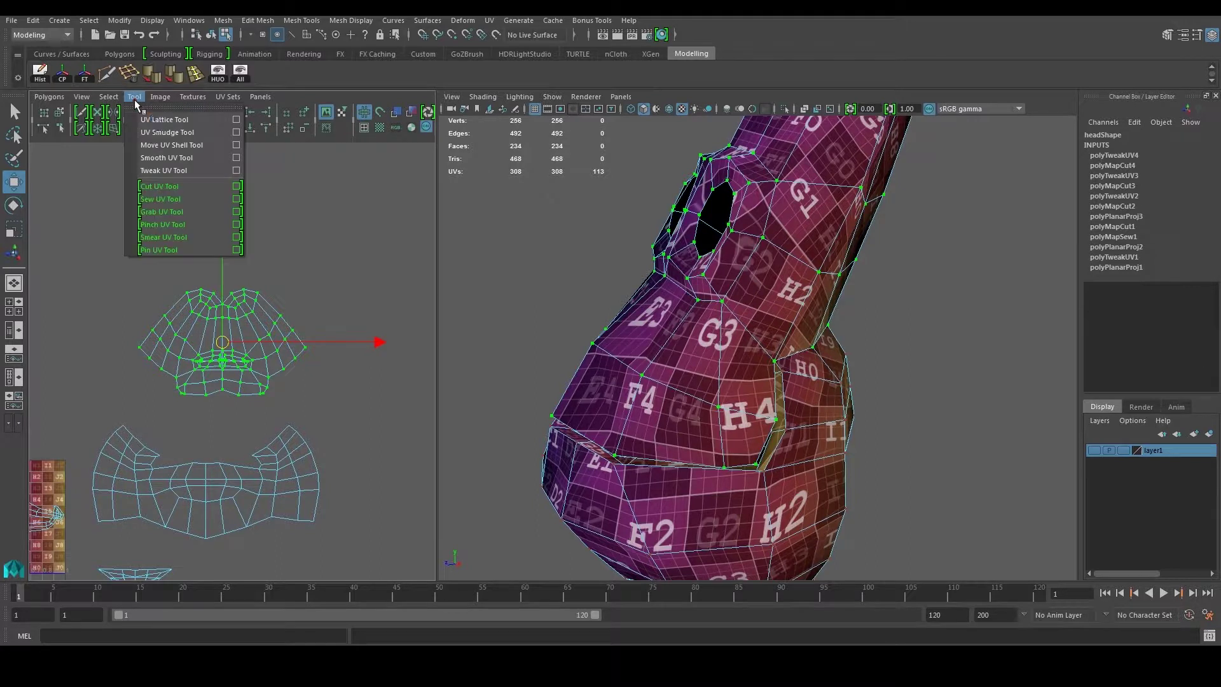
click(161, 159)
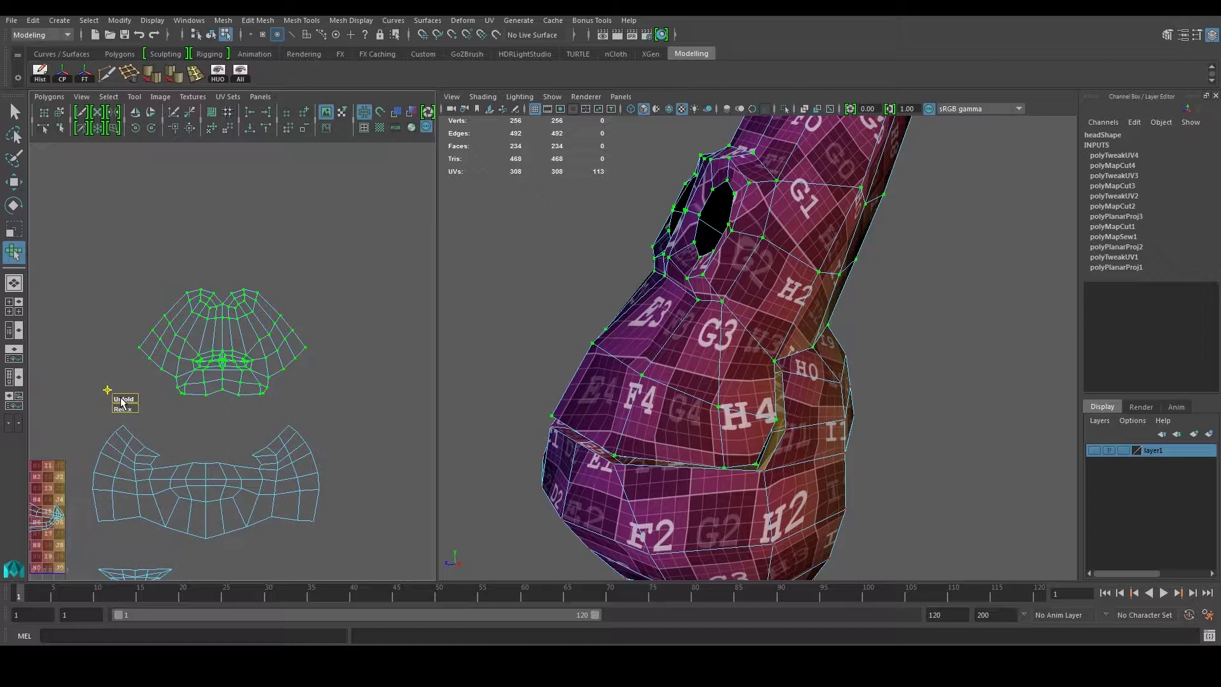
middle_drag(121, 401, 558, 397)
drag(558, 397, 593, 397)
Step: Return to object mode and inspect the unfolded upper face's checker texture around the side and back of the head
mouse_move(865, 370)
alt+mouse_down()
mouse_move(796, 349)
mouse_move(731, 357)
mouse_move(721, 337)
mouse_move(884, 372)
alt+mouse_up()
right_drag(787, 335, 833, 321)
alt+drag(871, 314, 722, 380)
click(723, 381)
alt+drag(868, 380, 755, 377)
alt+middle_drag(783, 409, 785, 374)
alt+drag(786, 375, 769, 400)
click(873, 392)
click(797, 407)
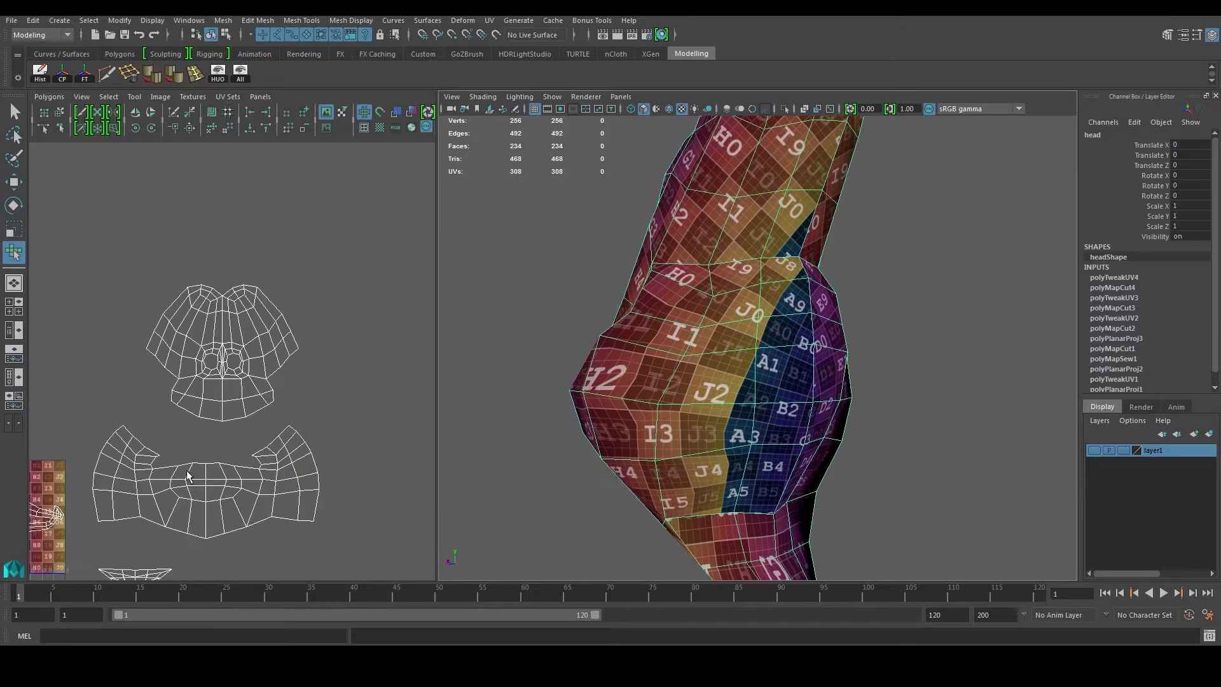
Step: Examine the stretched checker squares on the jaw and compare them with the upper face from the side, back and front
scroll(717, 389, up, 5)
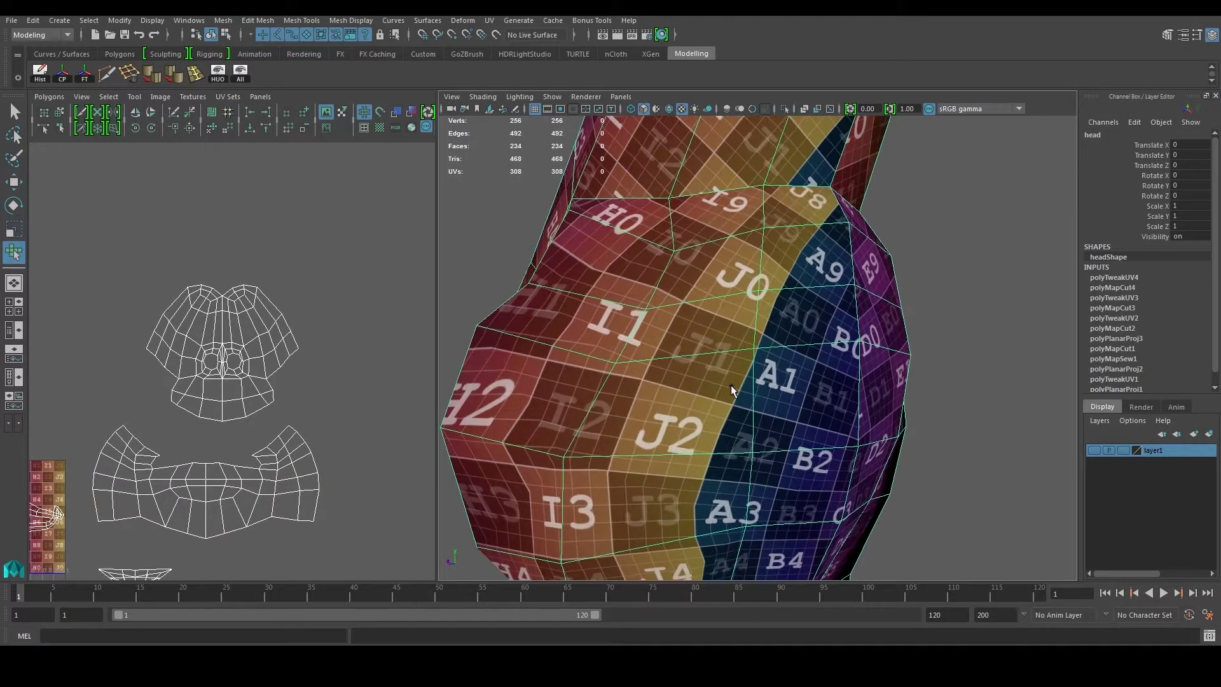
alt+drag(581, 444, 786, 502)
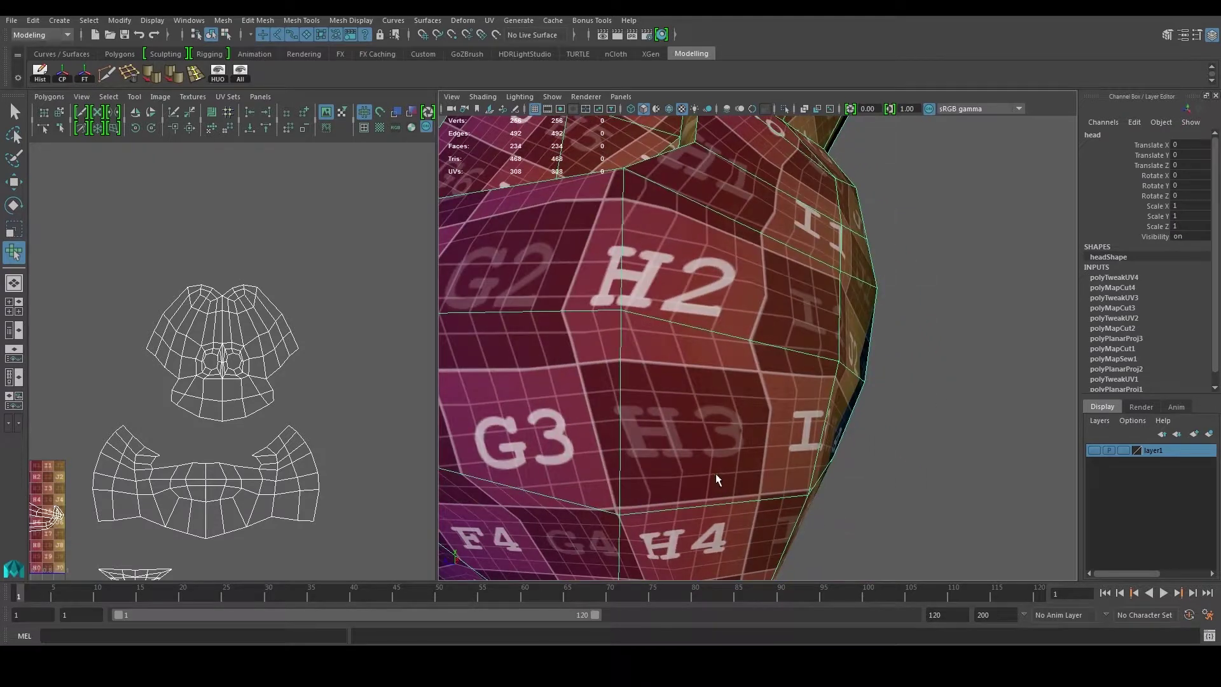
scroll(716, 474, down, 5)
alt+drag(694, 432, 687, 369)
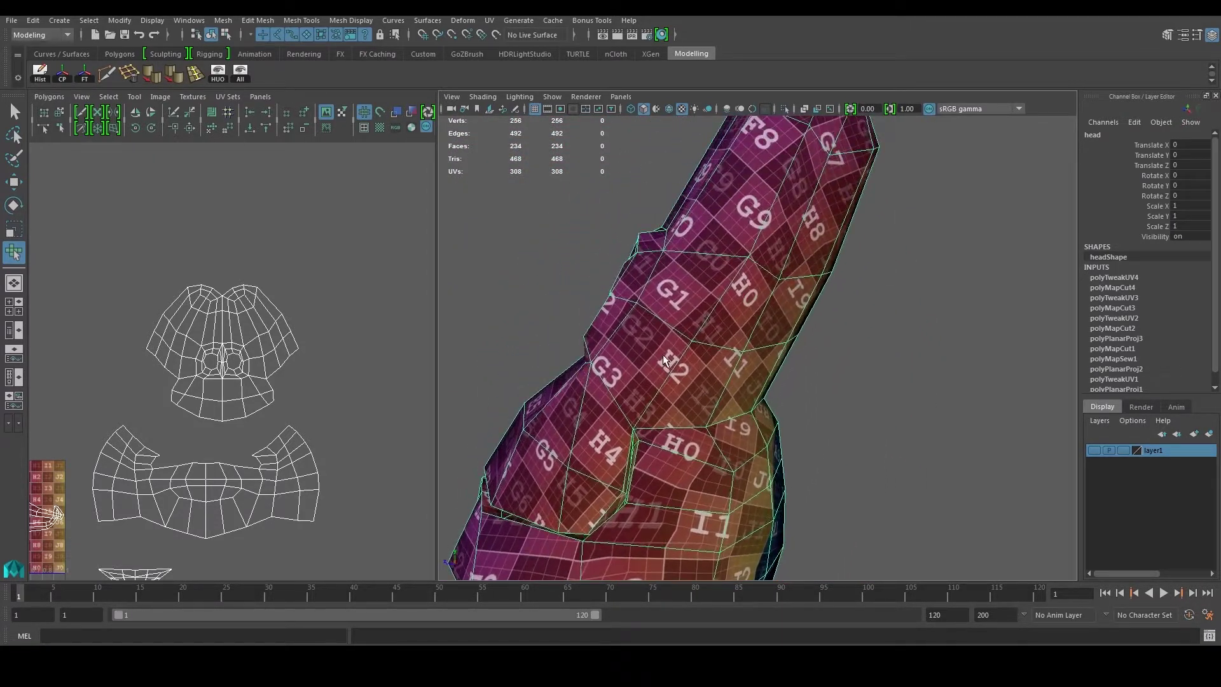
alt+drag(519, 335, 544, 427)
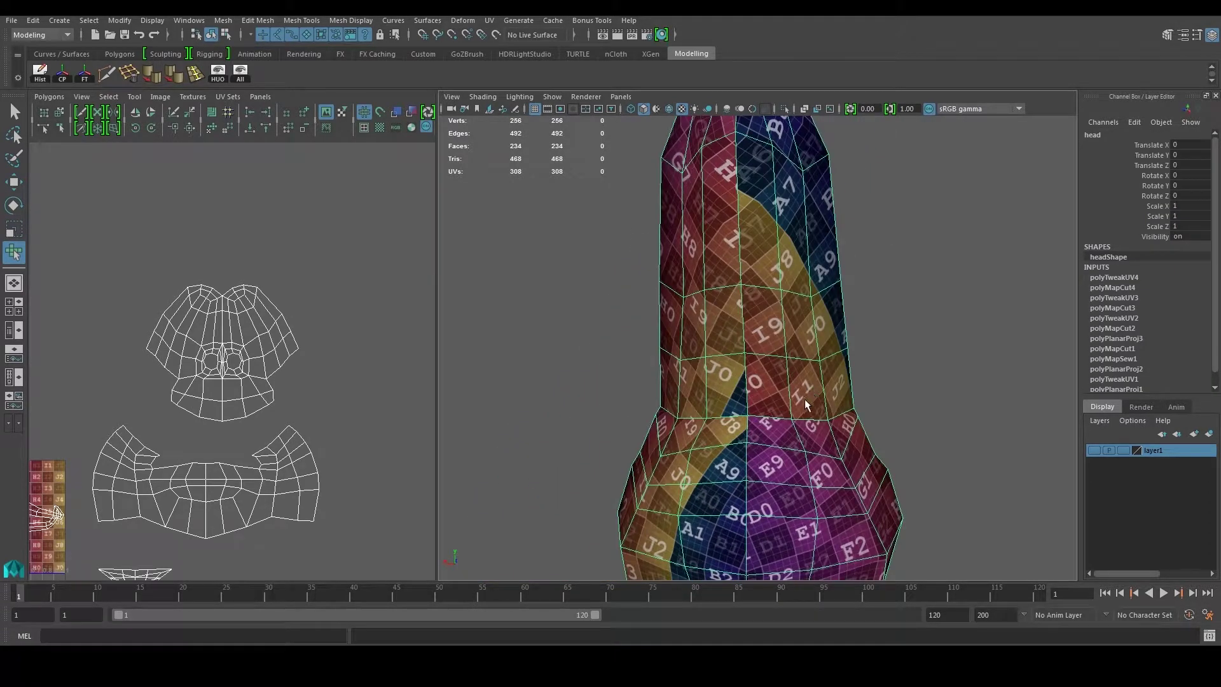
mouse_move(812, 399)
alt+mouse_down()
mouse_move(730, 395)
mouse_move(735, 409)
mouse_move(730, 363)
mouse_move(823, 381)
mouse_move(845, 373)
mouse_move(820, 432)
mouse_move(794, 404)
alt+mouse_up()
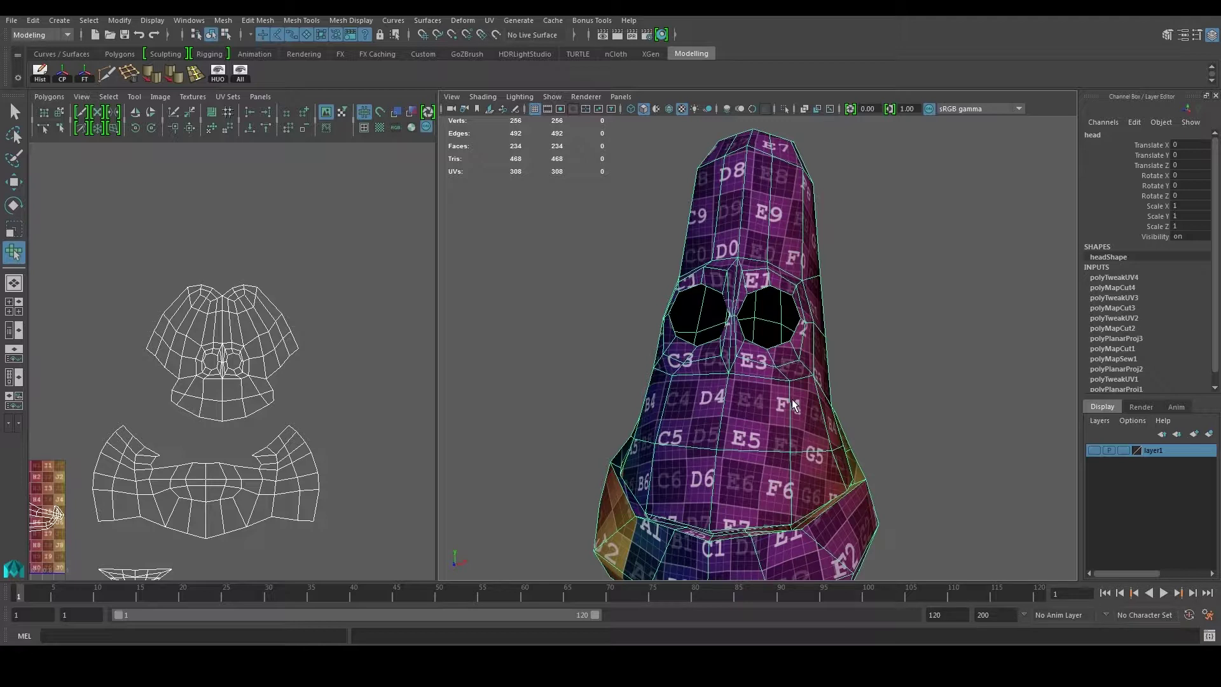
Step: Select the whole jaw UV shell, including its lower UVs, and unfold it with the Smooth UV Tool
scroll(326, 333, down, 2)
alt+middle_drag(252, 410, 281, 366)
right_drag(281, 366, 281, 407)
click(313, 386)
shift+click(163, 386)
right_drag(208, 405, 276, 414)
drag(136, 459, 402, 367)
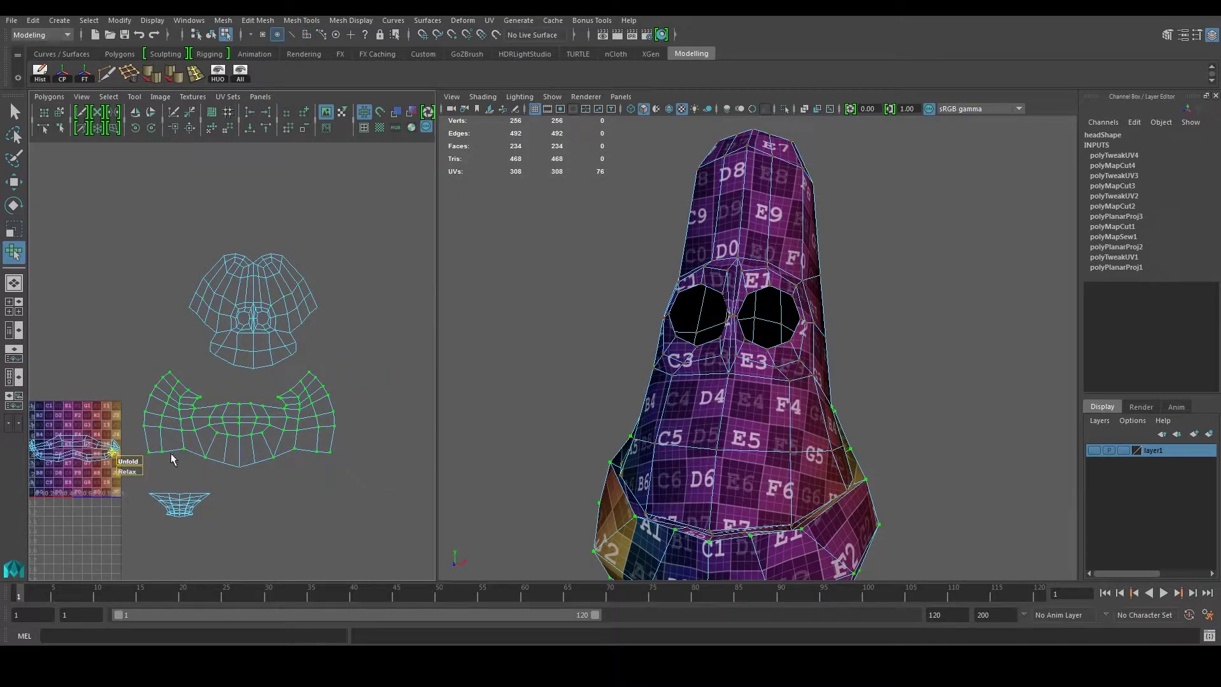
shift+drag(224, 473, 266, 451)
drag(127, 471, 644, 457)
Step: Return to object mode and check the unfolded jaw's checker texture from the front, sides and back
alt+middle_drag(791, 431, 789, 402)
alt+drag(789, 402, 605, 382)
alt+middle_drag(604, 381, 588, 328)
alt+drag(589, 328, 750, 338)
click(870, 325)
right_drag(749, 336, 820, 318)
click(840, 310)
alt+drag(741, 367, 836, 420)
click(826, 410)
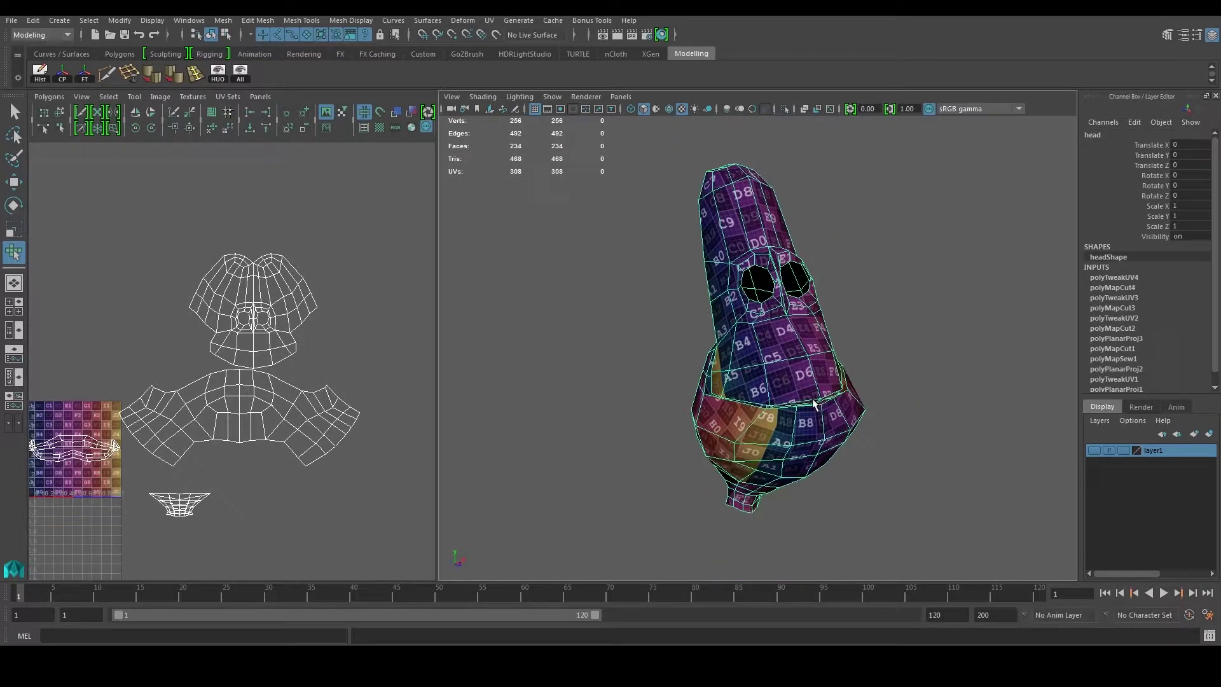
alt+drag(812, 401, 758, 407)
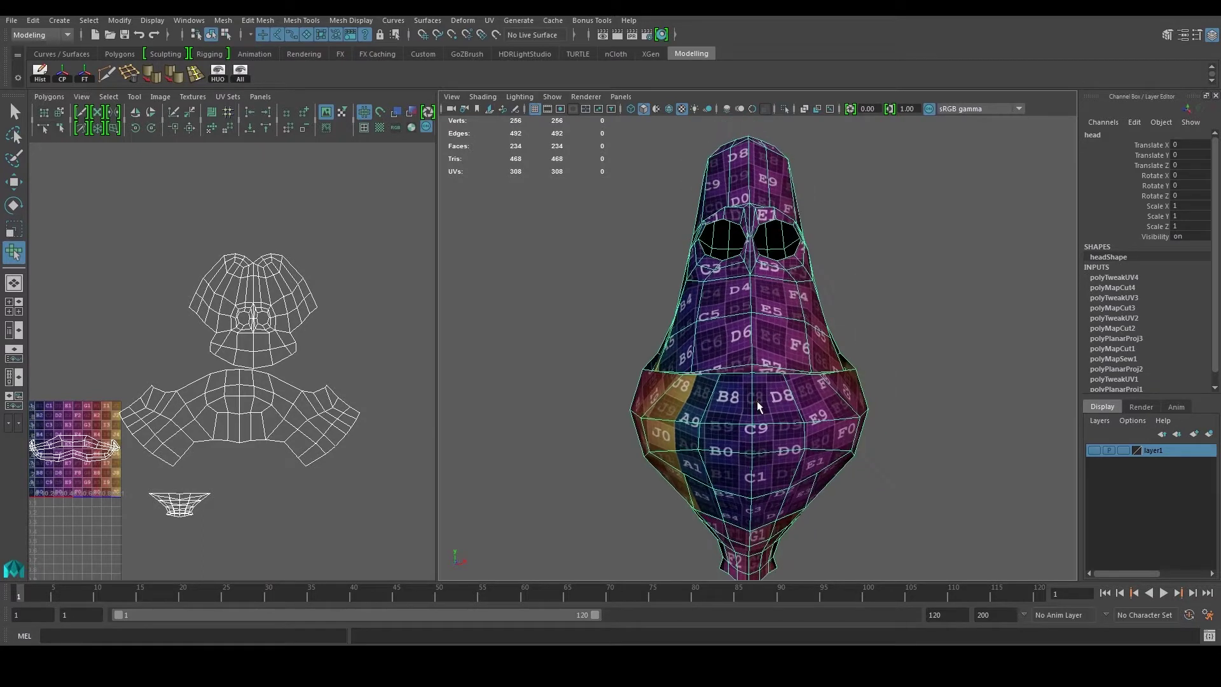
Step: Select the upper face and jaw UV shells and move them together up and right, away from the neck shell
alt+middle_drag(771, 408, 765, 374)
scroll(249, 384, down, 3)
right_drag(257, 377, 303, 357)
drag(180, 286, 269, 403)
key(w)
double_click(263, 379)
right_drag(193, 345, 215, 332)
drag(245, 368, 290, 325)
Step: Select the vertical line of four edges down the centre back of the neck and cut the UVs along it
alt+middle_drag(692, 394, 680, 309)
scroll(686, 315, up, 3)
alt+drag(710, 335, 698, 335)
right_drag(741, 293, 743, 300)
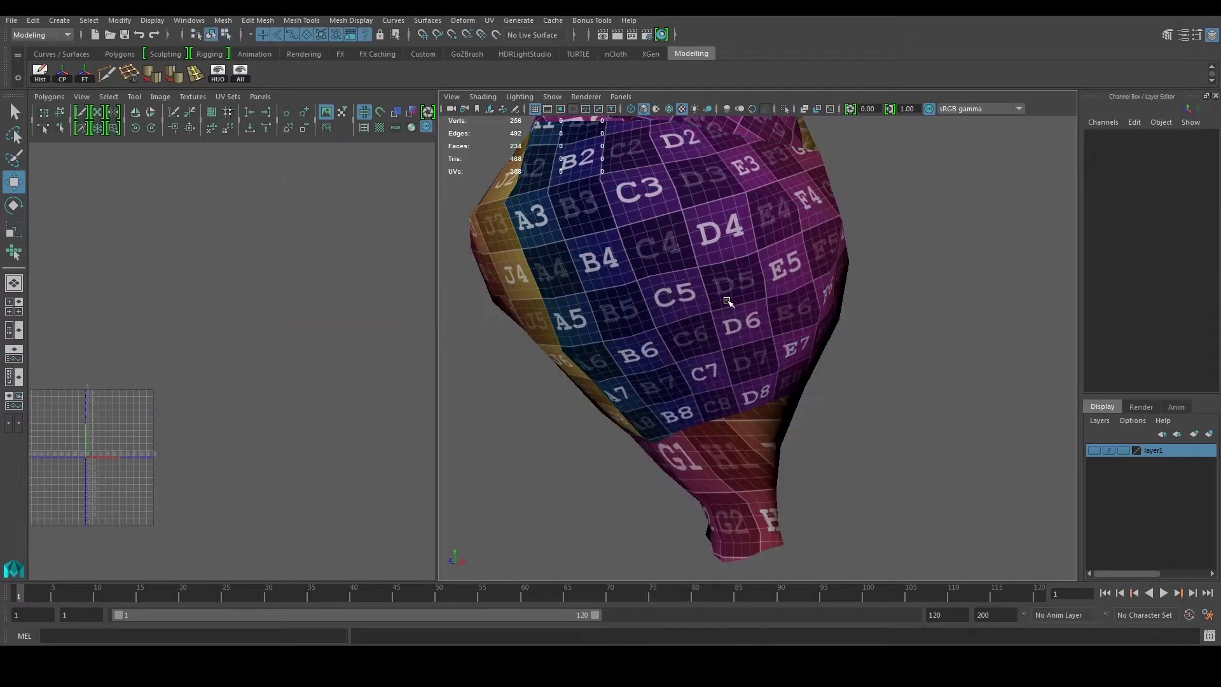
alt+drag(803, 360, 658, 368)
key(F10)
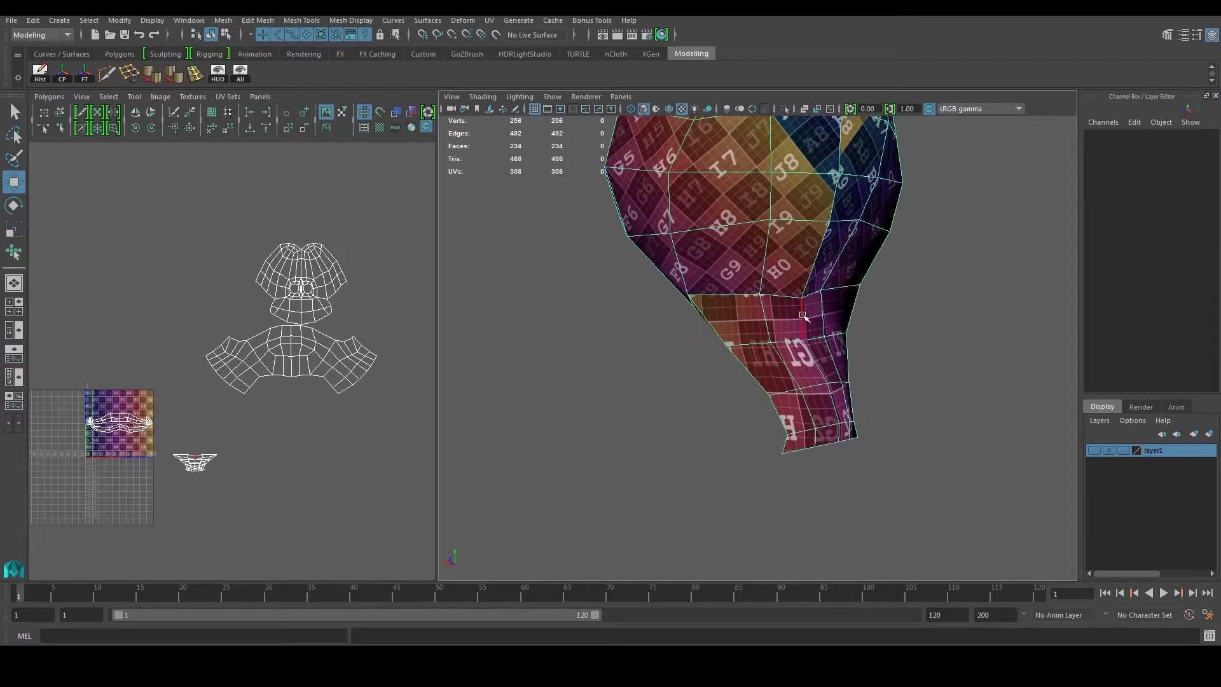
click(803, 318)
shift+click(821, 370)
shift+click(838, 415)
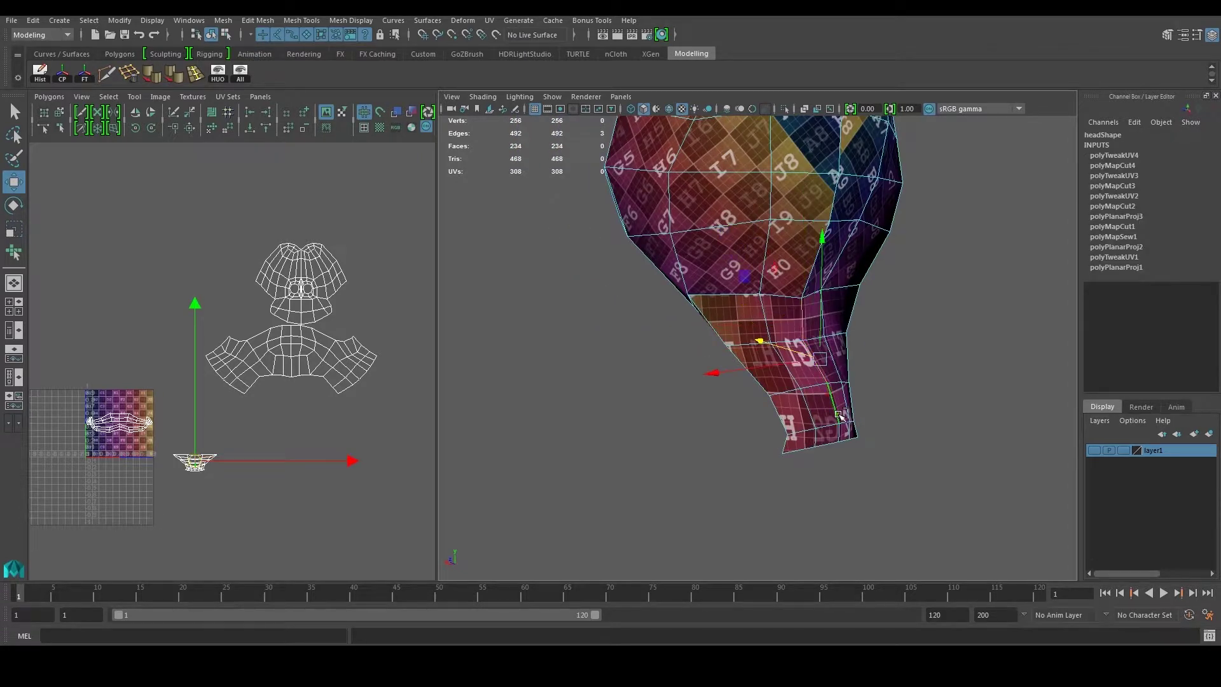
shift+click(860, 441)
alt+drag(860, 441, 846, 341)
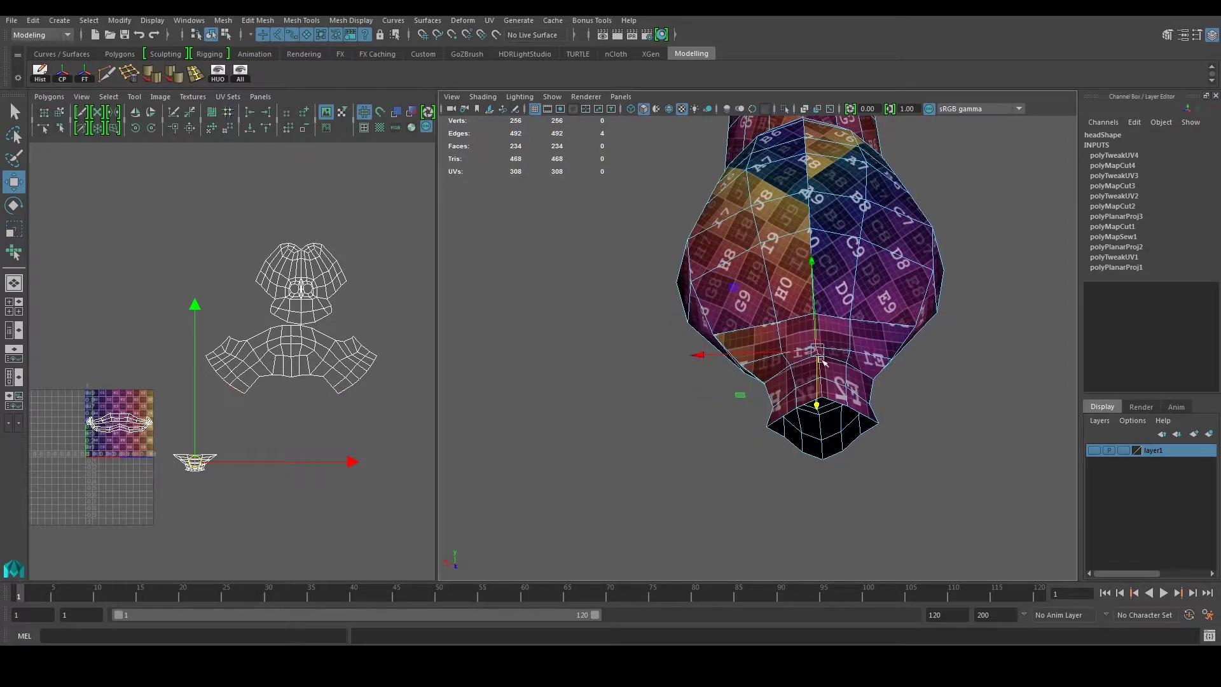
alt+drag(850, 293, 853, 319)
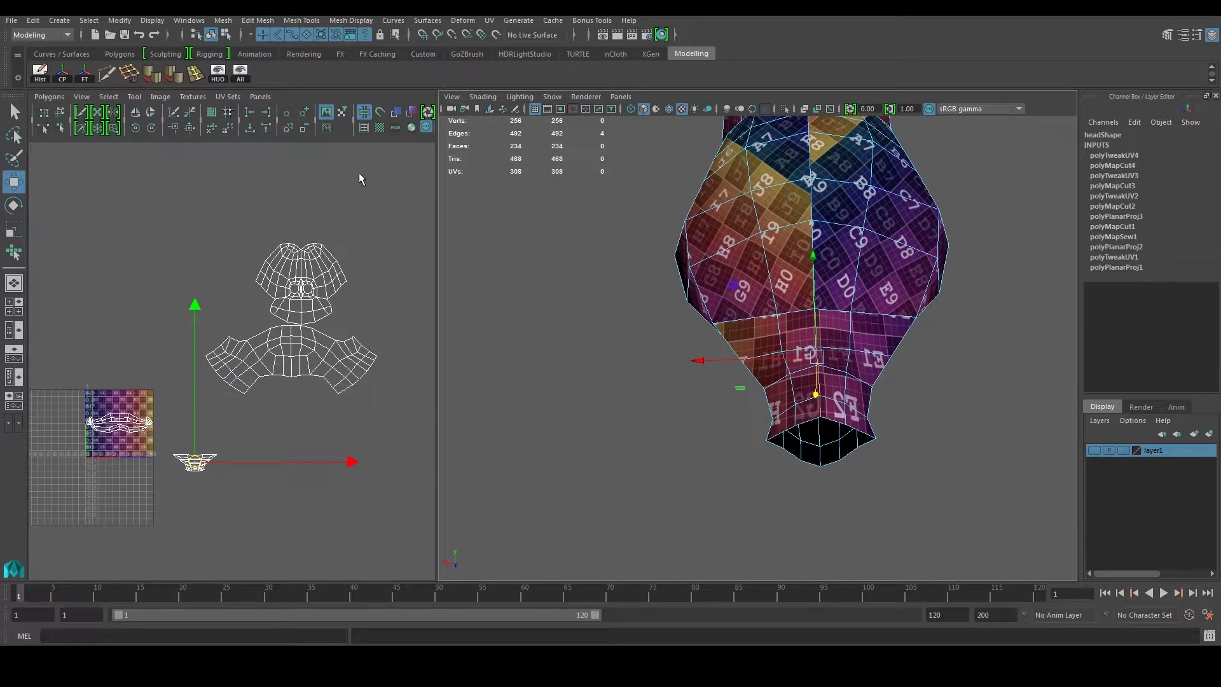
click(49, 96)
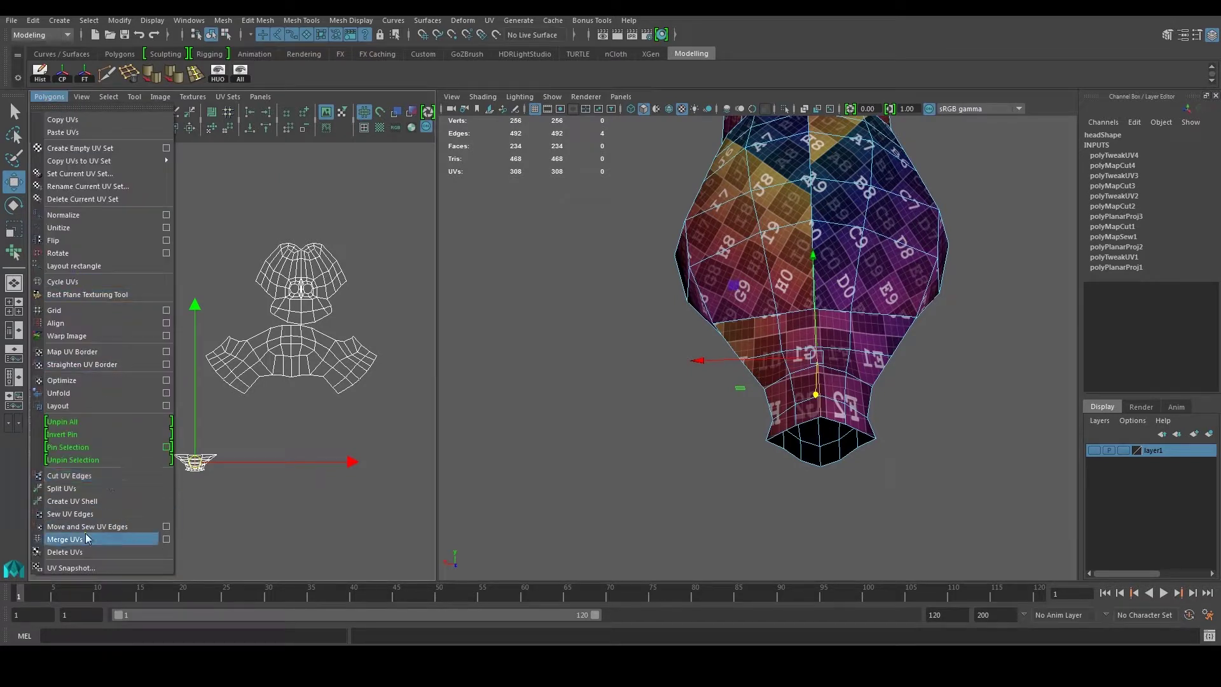
click(81, 477)
Step: Select the neck's UV shell, unfold it with the Smooth UV Tool, and check its texture in object mode
scroll(170, 461, up, 2)
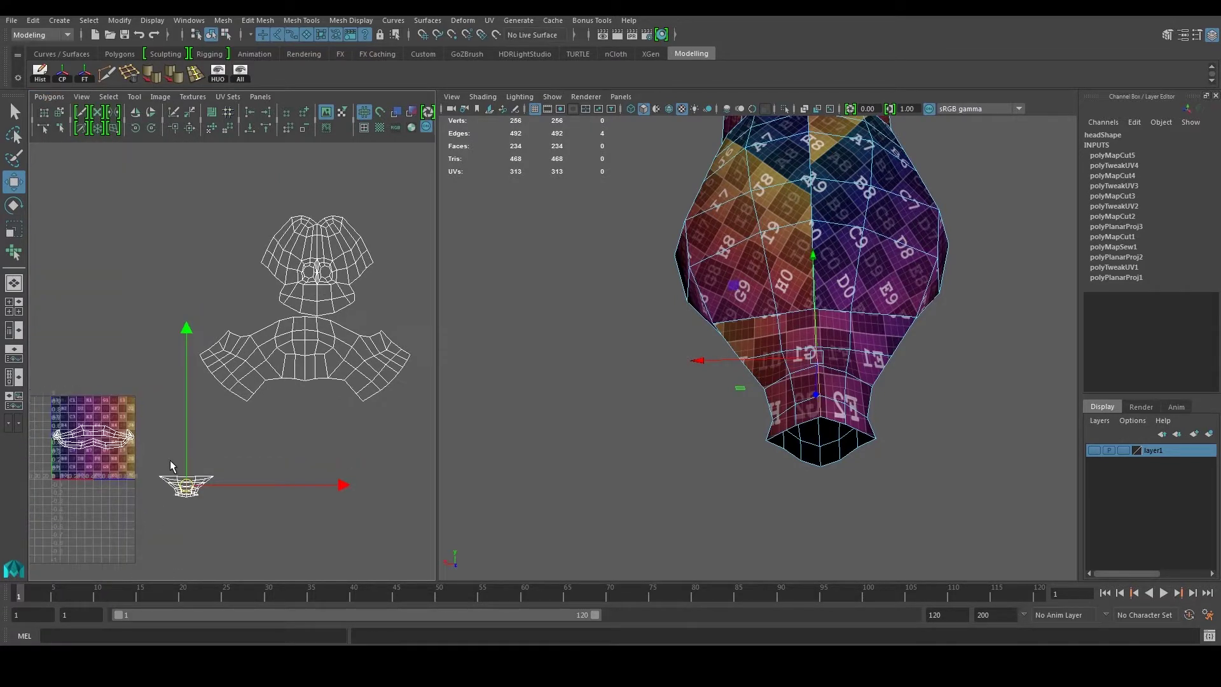
alt+middle_drag(170, 461, 191, 420)
right_drag(191, 428, 228, 421)
drag(169, 486, 263, 408)
click(130, 97)
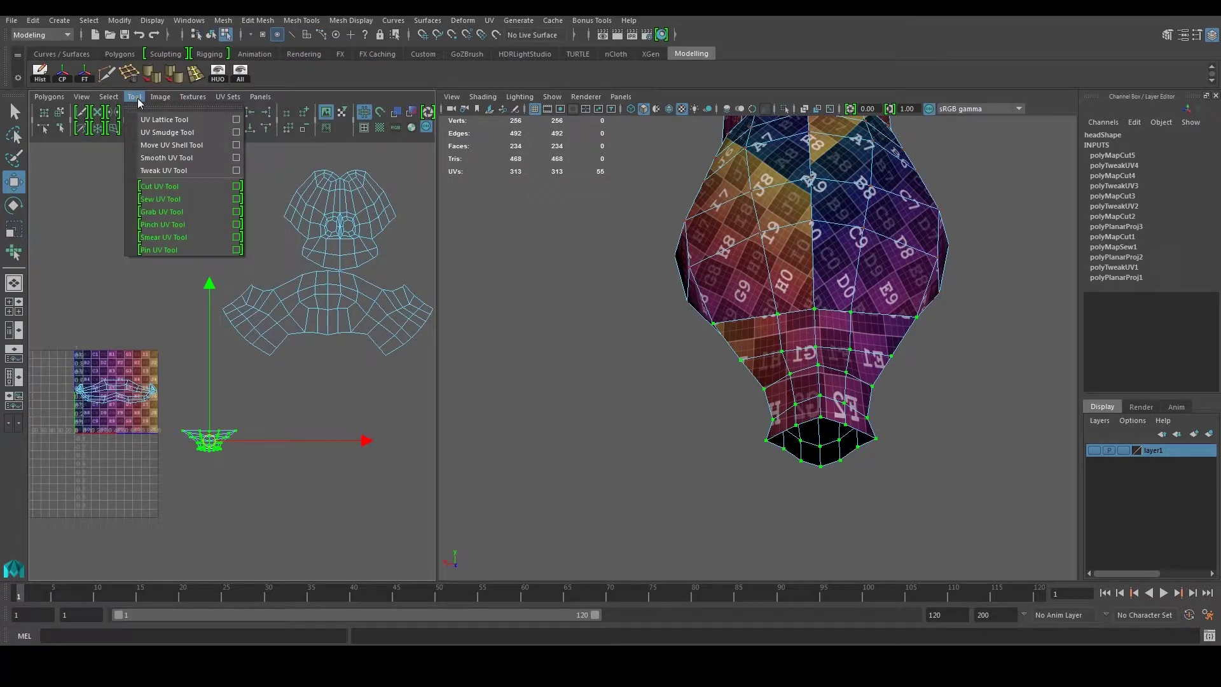
click(167, 158)
drag(171, 464, 589, 460)
mouse_move(814, 309)
alt+mouse_down()
mouse_move(1017, 315)
mouse_move(804, 311)
alt+mouse_up()
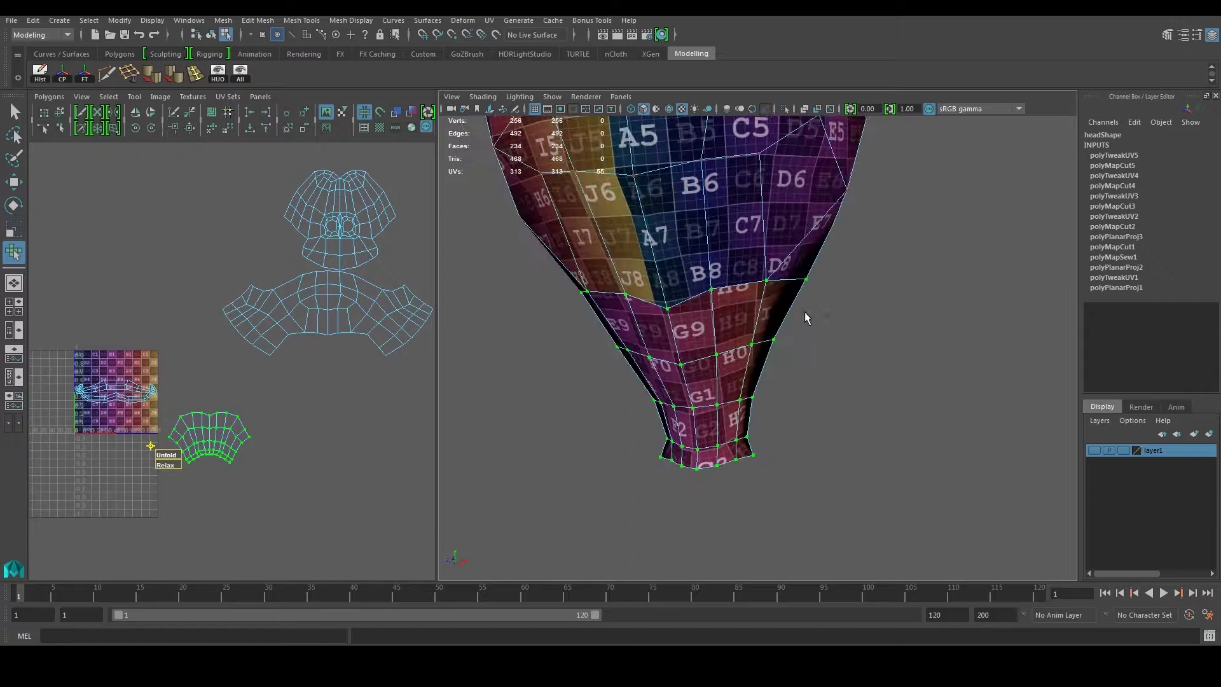
click(863, 287)
alt+middle_drag(779, 311, 783, 333)
click(753, 362)
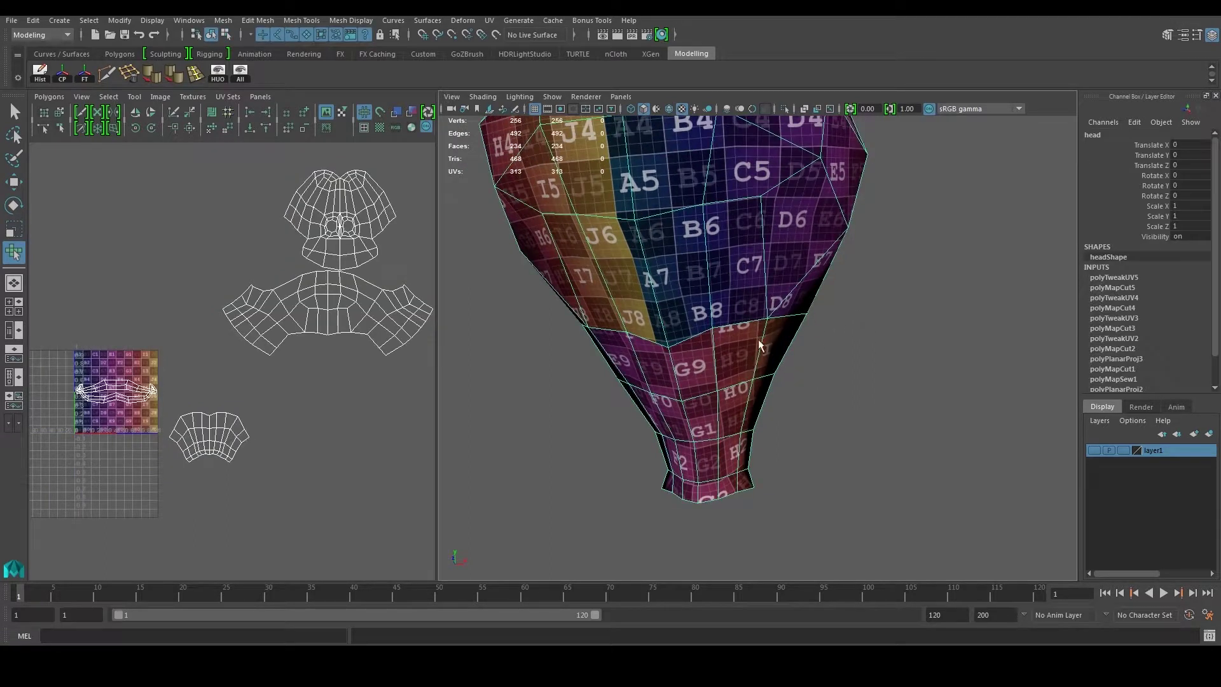
Step: Move the neck's UV shell directly below the jaw shell and return to object mode
right_drag(239, 419, 276, 405)
drag(141, 476, 272, 402)
key(w)
drag(224, 458, 349, 400)
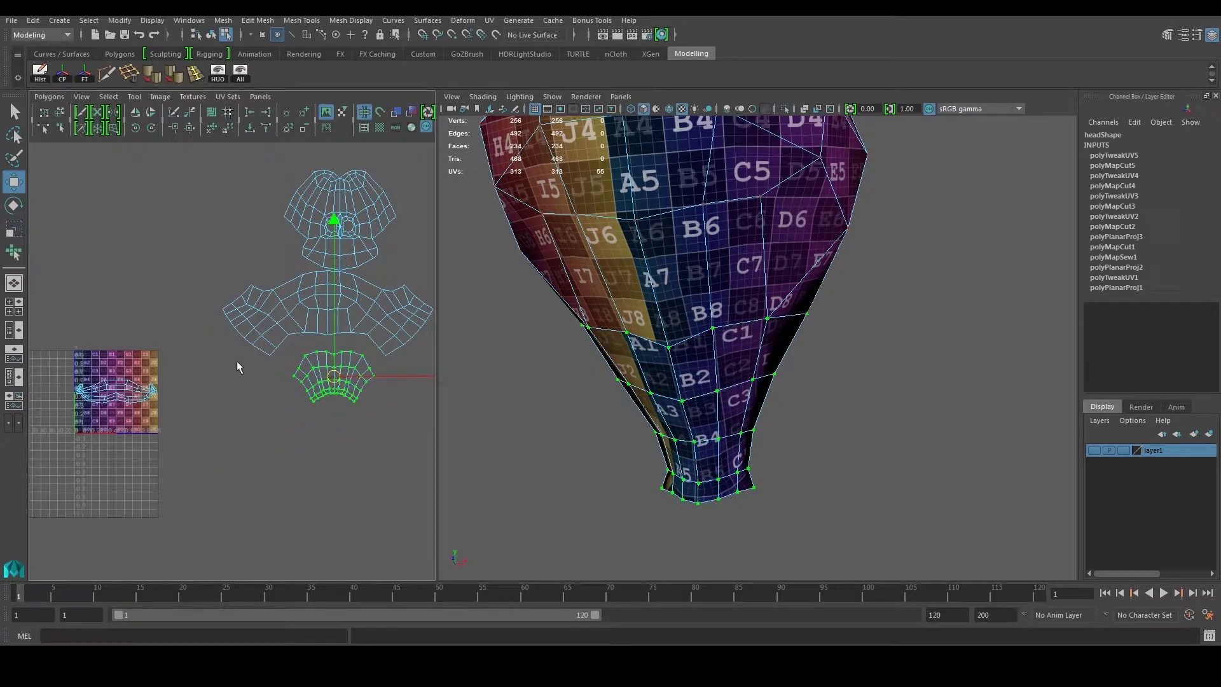
alt+middle_drag(239, 363, 242, 396)
right_click(286, 341)
right_drag(563, 250, 589, 230)
scroll(650, 253, down, 5)
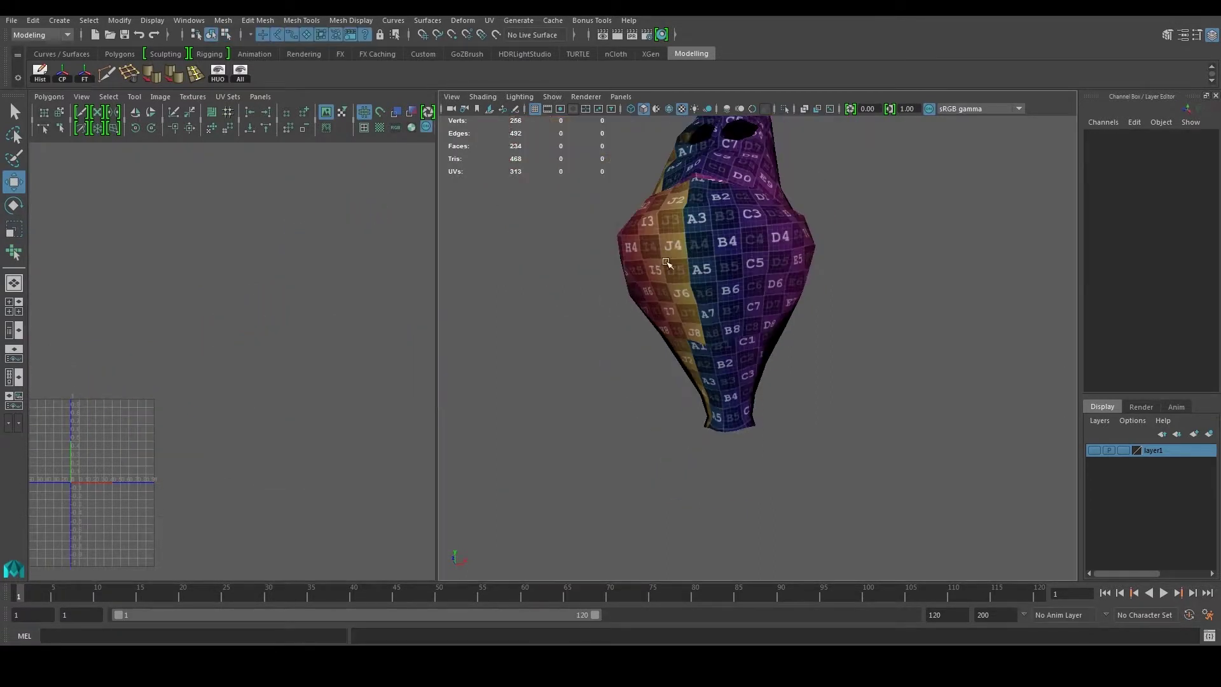
click(649, 253)
Step: Select the mouth interior's UV shell on the texture tile and unfold it with the Smooth UV Tool
alt+middle_drag(164, 382, 217, 359)
alt+middle_drag(683, 228, 676, 307)
scroll(677, 308, up, 3)
right_drag(177, 414, 231, 414)
alt+middle_drag(187, 411, 261, 386)
scroll(261, 385, up, 3)
drag(151, 452, 322, 381)
alt+middle_drag(645, 323, 648, 355)
scroll(220, 433, up, 3)
alt+middle_drag(220, 433, 198, 405)
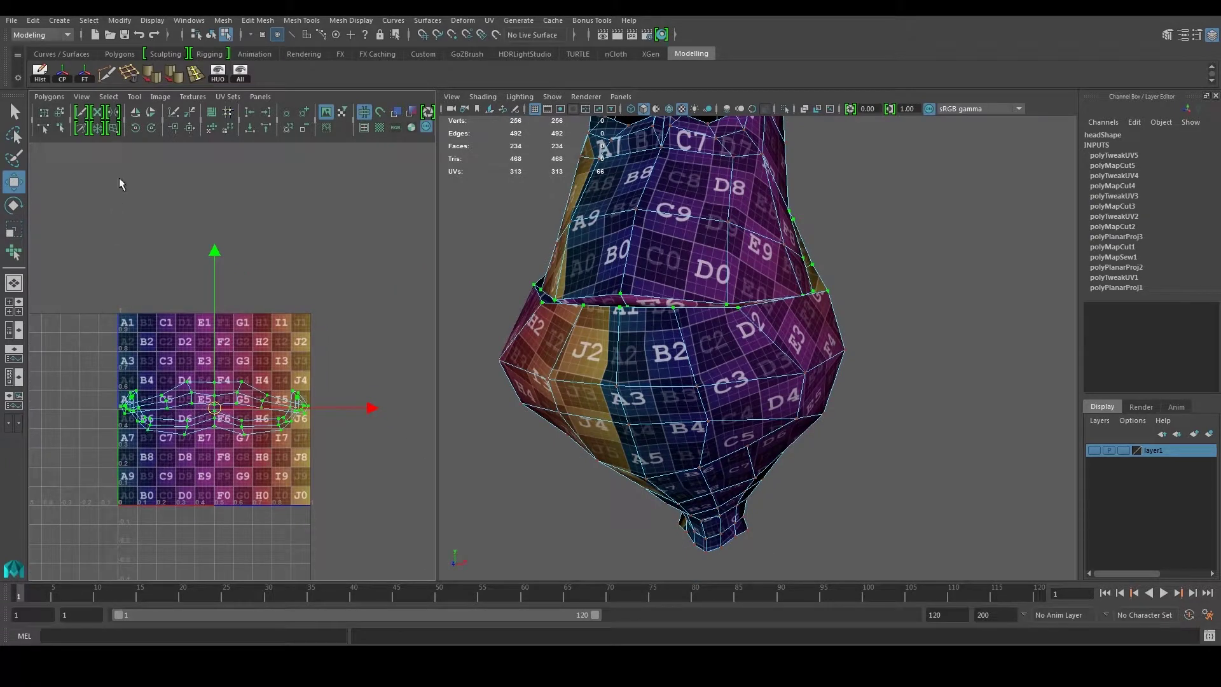
click(161, 99)
mouse_move(131, 98)
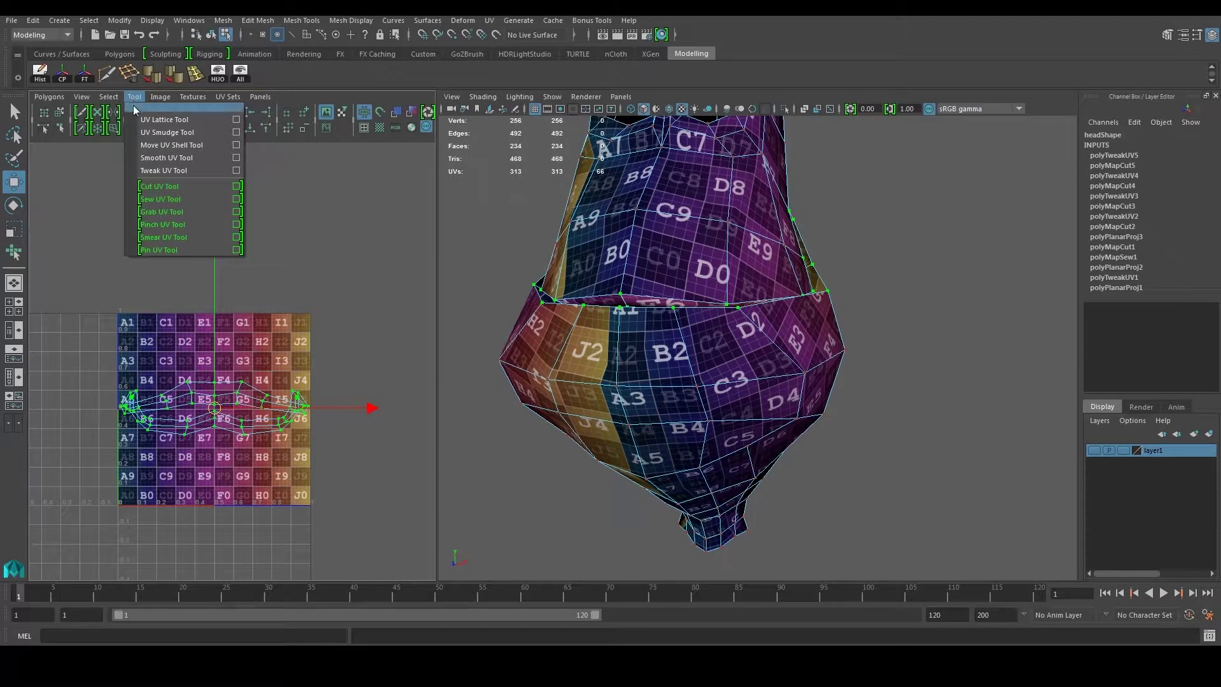
click(172, 146)
drag(111, 438, 727, 426)
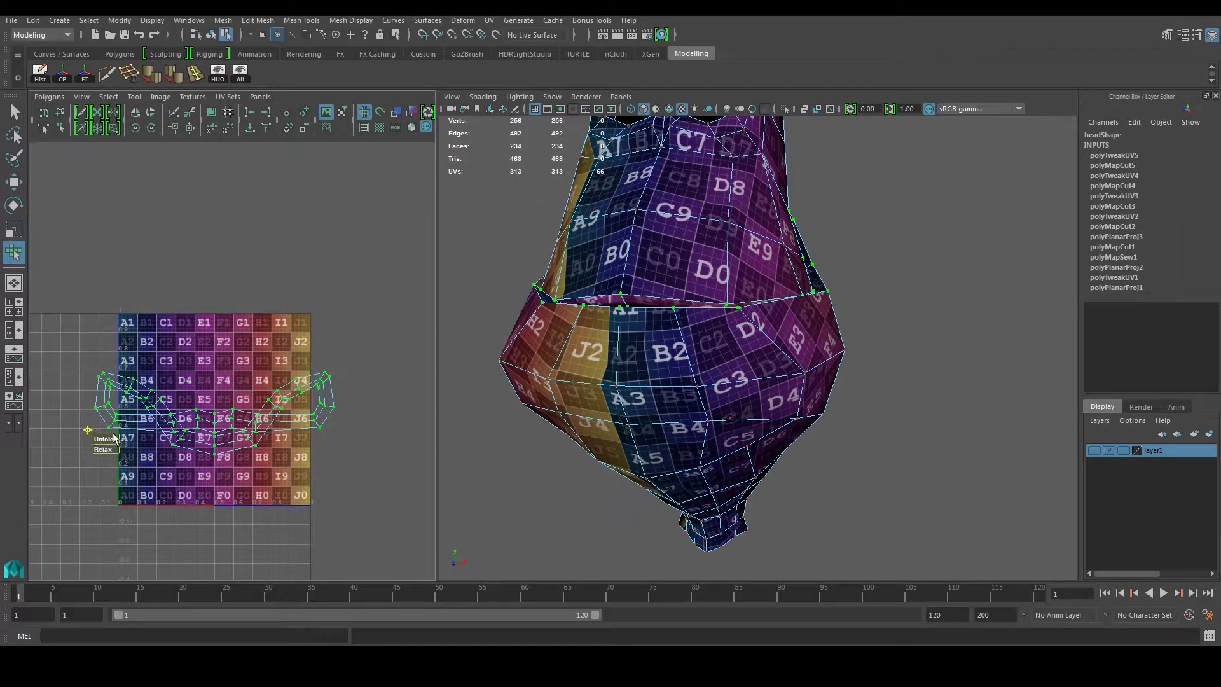
Step: Inspect the checker texture on the inner lip faces at the corner of the mouth
scroll(202, 435, up, 1)
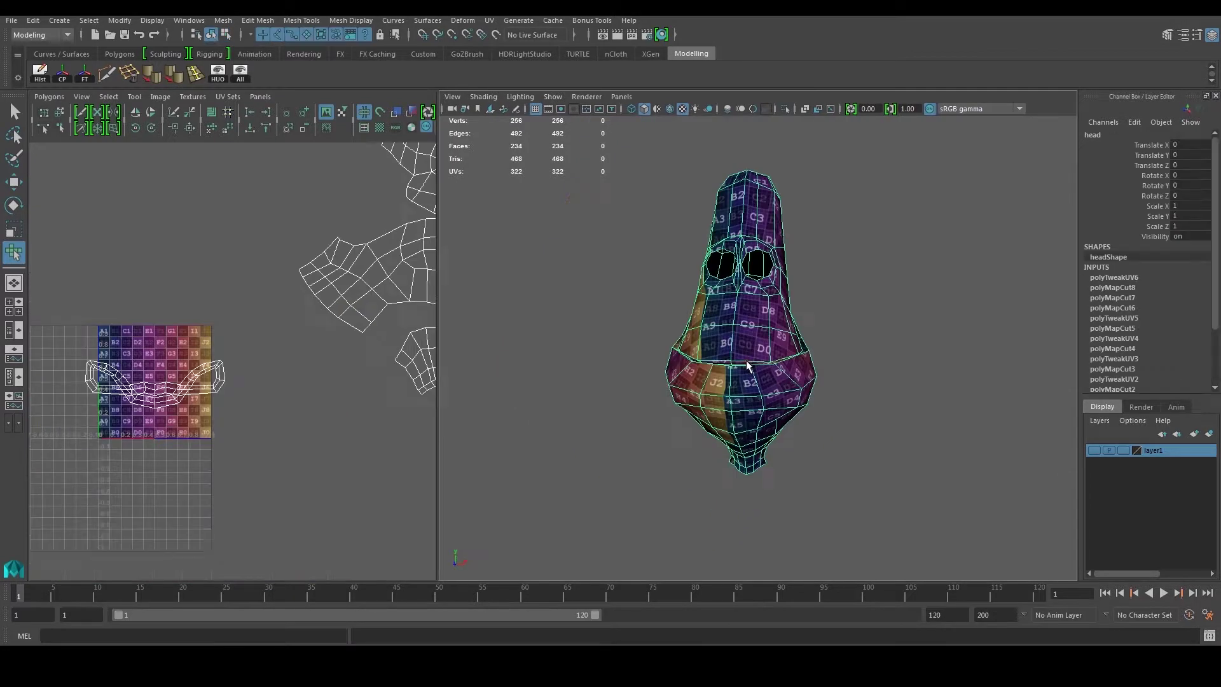
scroll(738, 350, up, 5)
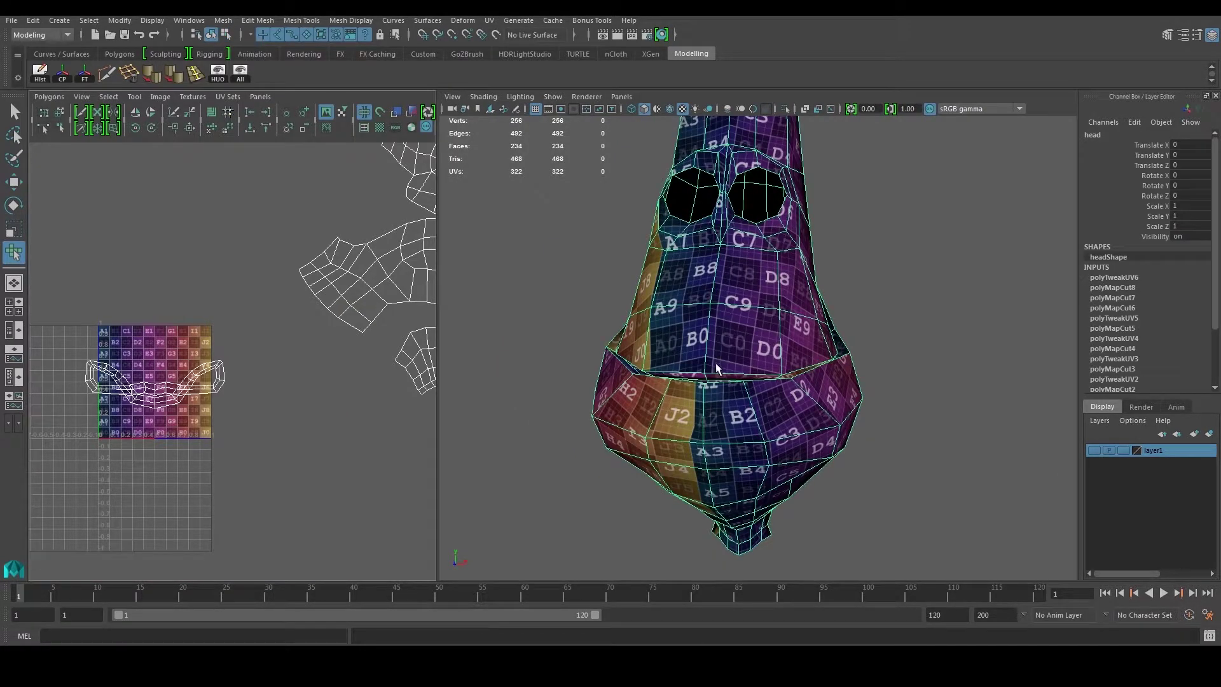
scroll(718, 366, up, 3)
alt+drag(730, 370, 642, 381)
scroll(644, 385, up, 4)
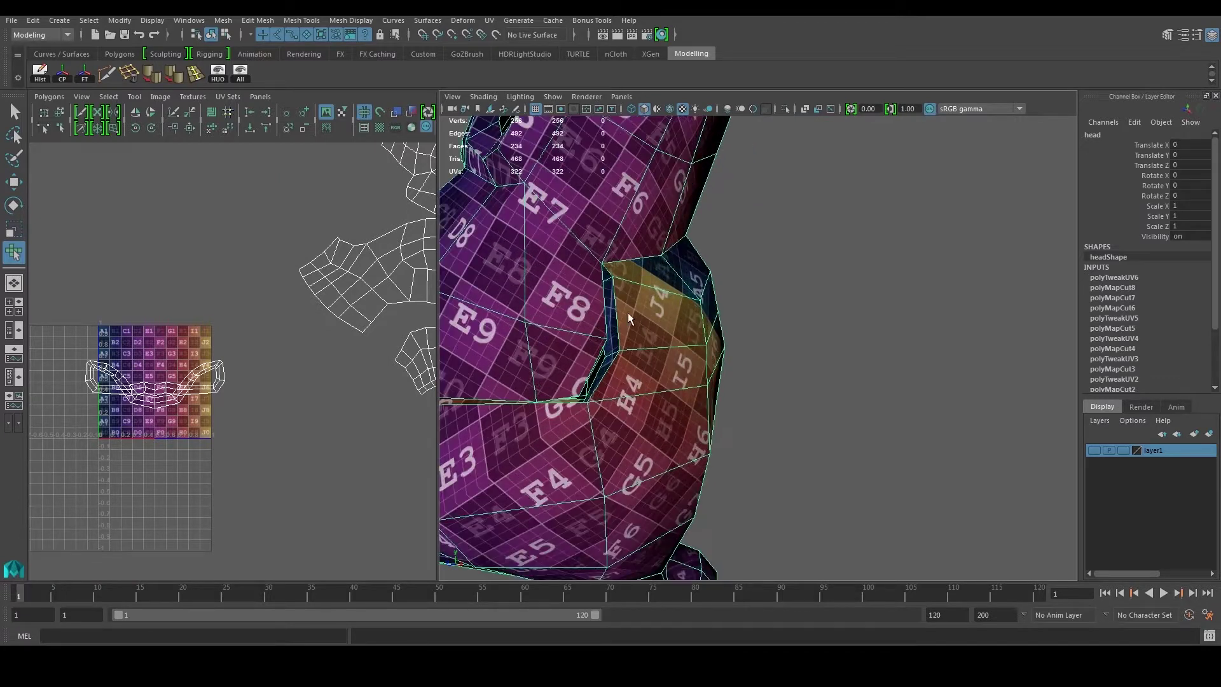
alt+middle_drag(628, 357, 639, 353)
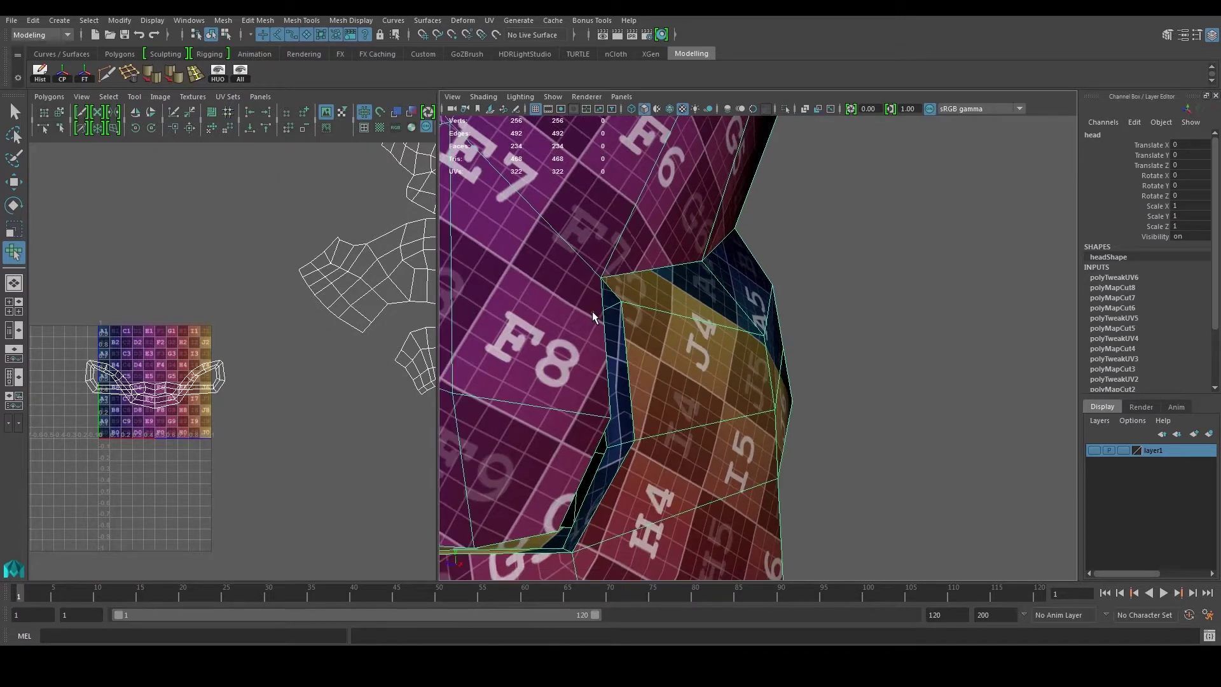
alt+drag(479, 356, 670, 340)
scroll(670, 339, up, 2)
mouse_move(658, 341)
alt+right_down()
mouse_move(680, 347)
mouse_move(672, 328)
alt+right_up()
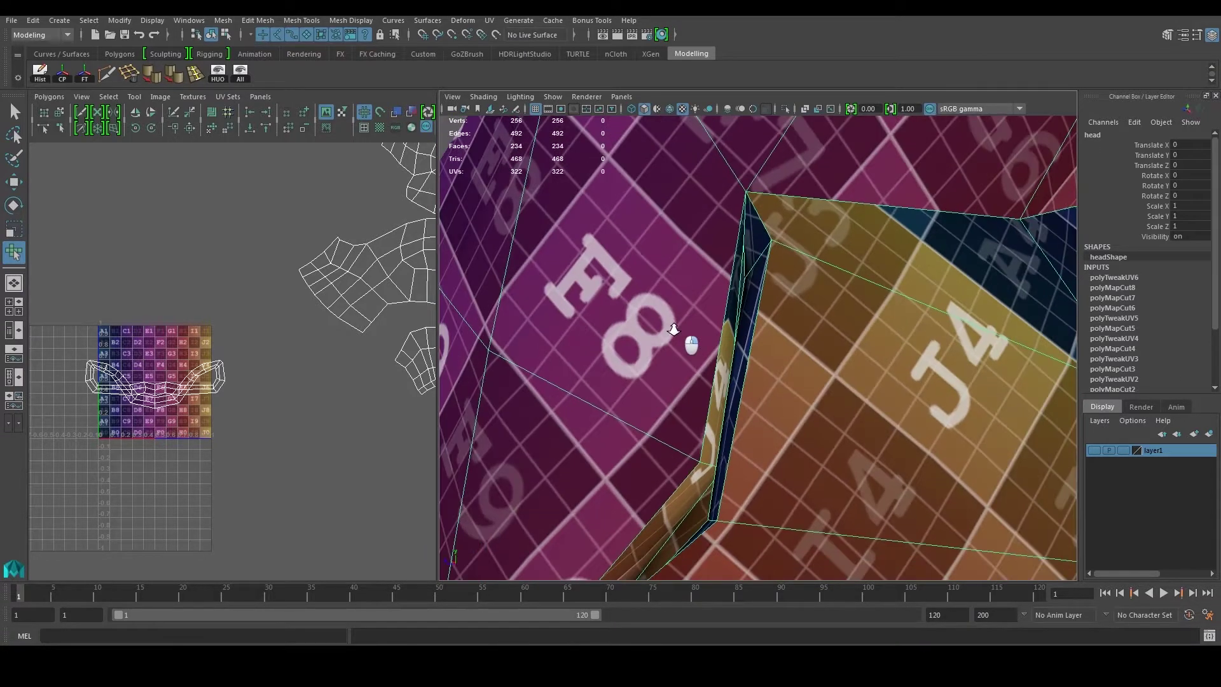
Step: Select two short connected edges on the inner lip at one corner of the mouth in edge mode
alt+drag(677, 318, 654, 309)
alt+middle_drag(655, 308, 667, 316)
right_drag(760, 316, 759, 277)
alt+drag(760, 269, 703, 294)
alt+right_drag(677, 290, 695, 316)
alt+drag(695, 316, 600, 311)
alt+middle_drag(601, 310, 620, 314)
alt+right_drag(621, 314, 616, 305)
mouse_move(616, 305)
alt+mouse_down()
mouse_move(591, 305)
mouse_move(599, 322)
alt+mouse_up()
click(687, 341)
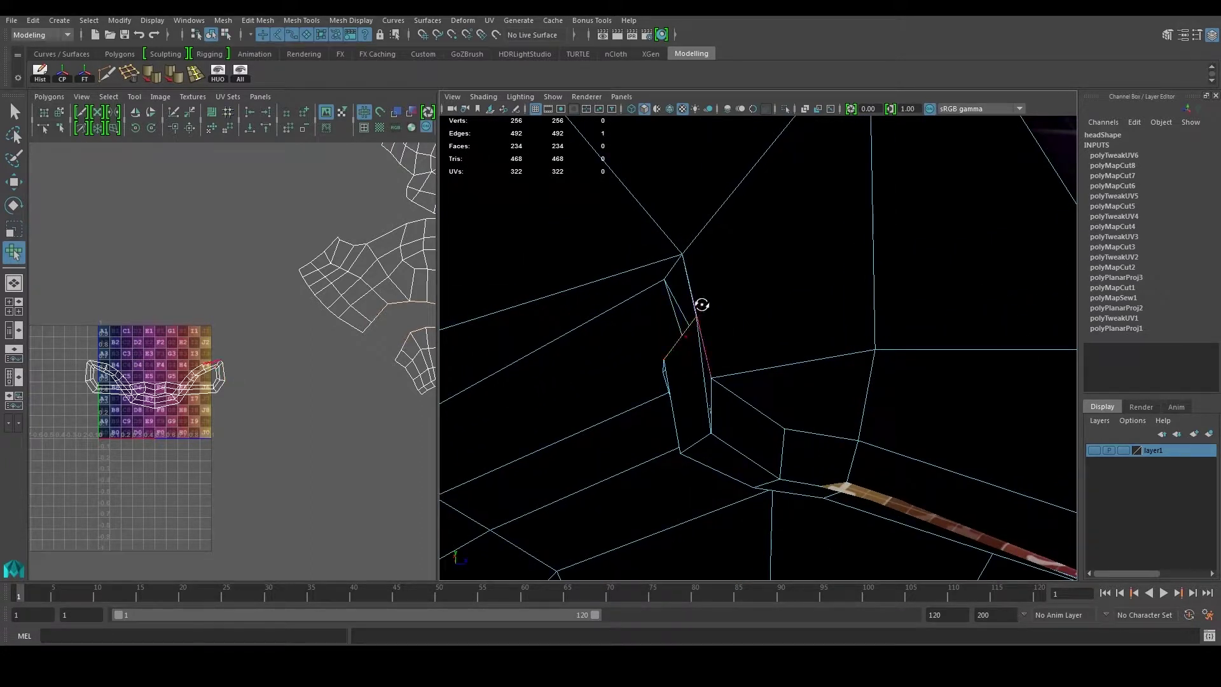
alt+drag(706, 305, 687, 305)
Step: Locate the selected edges on the mouth interior's UV shell and add the matching edges at the opposite mouth corner
scroll(215, 389, up, 8)
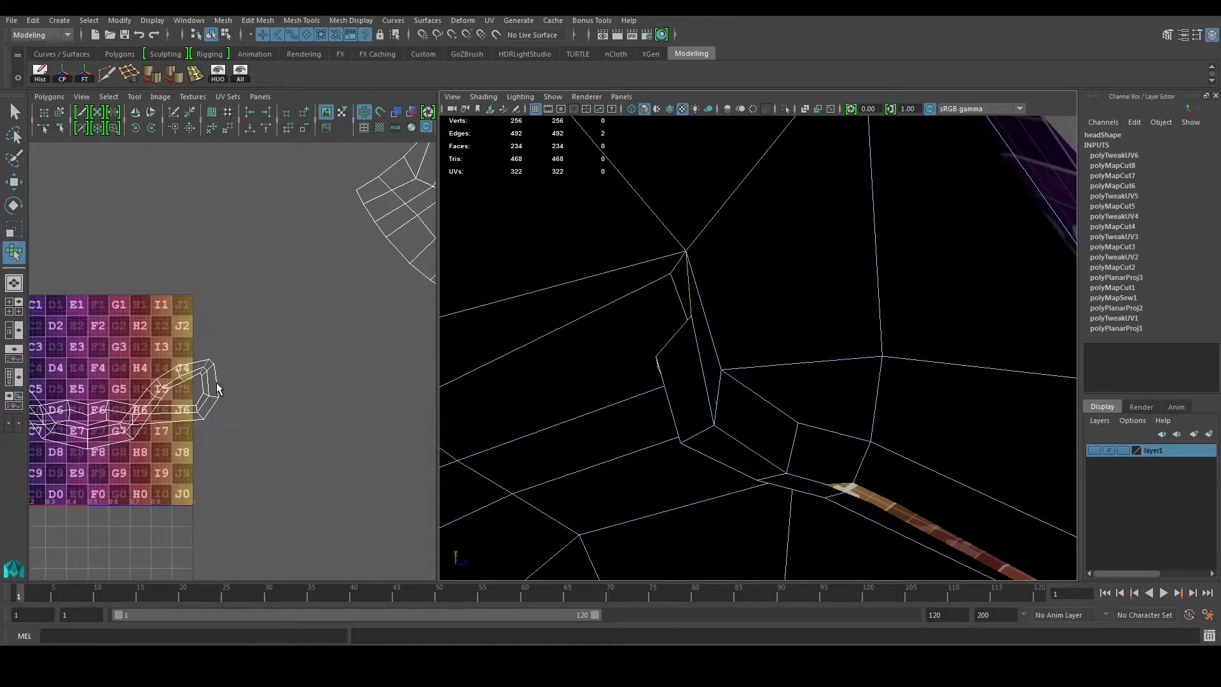
alt+middle_drag(117, 388, 235, 397)
scroll(236, 395, down, 5)
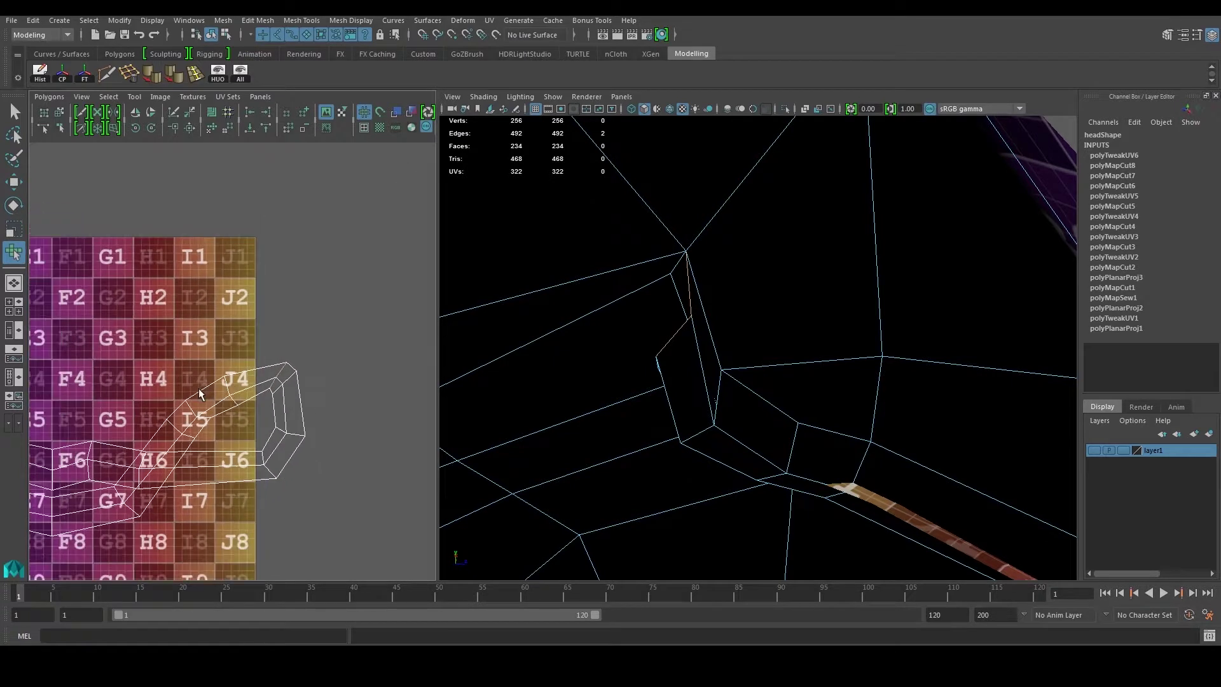
alt+middle_drag(297, 410, 302, 413)
mouse_move(35, 388)
alt+middle_down()
mouse_move(16, 393)
mouse_move(34, 393)
alt+middle_up()
mouse_move(45, 394)
right_down()
mouse_move(60, 402)
mouse_move(66, 391)
mouse_move(51, 404)
right_up()
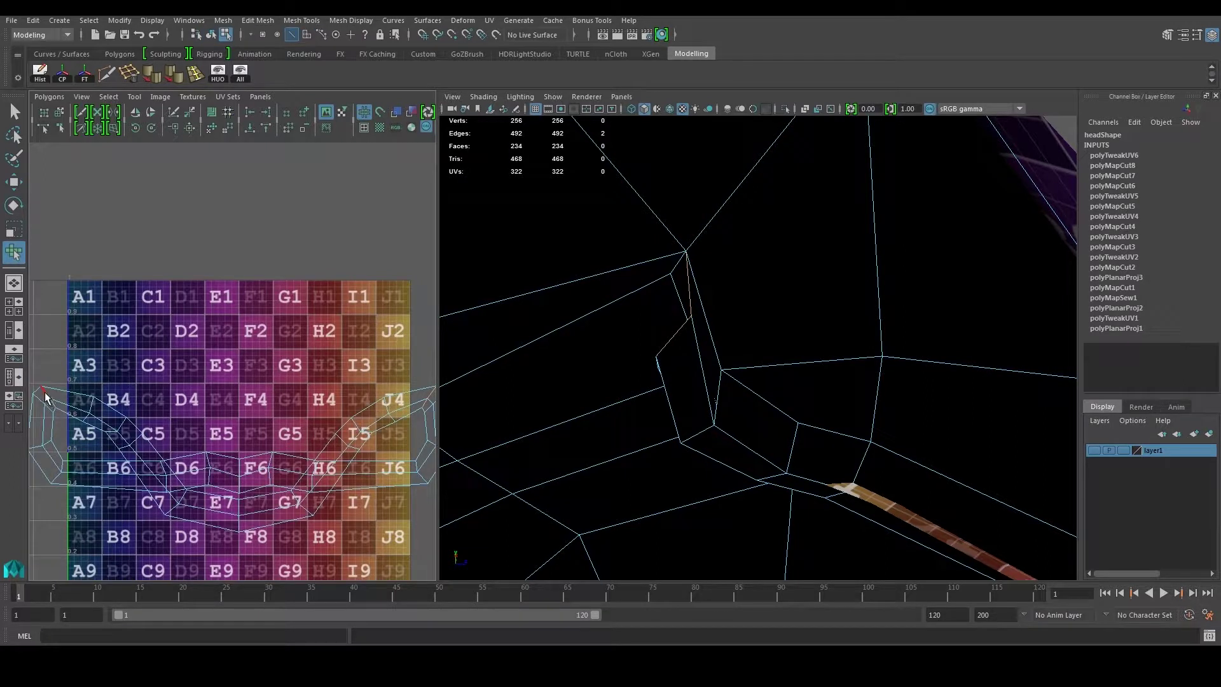
alt+middle_drag(208, 395, 149, 398)
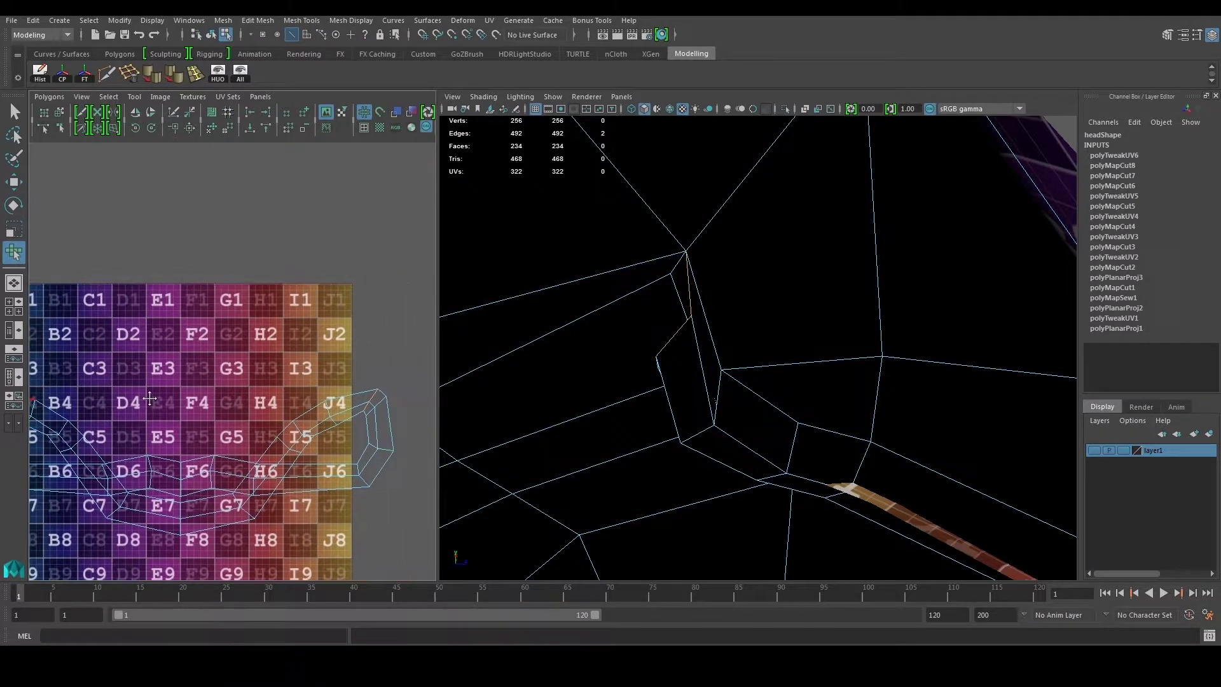
click(372, 400)
key(f)
alt+drag(803, 344, 661, 292)
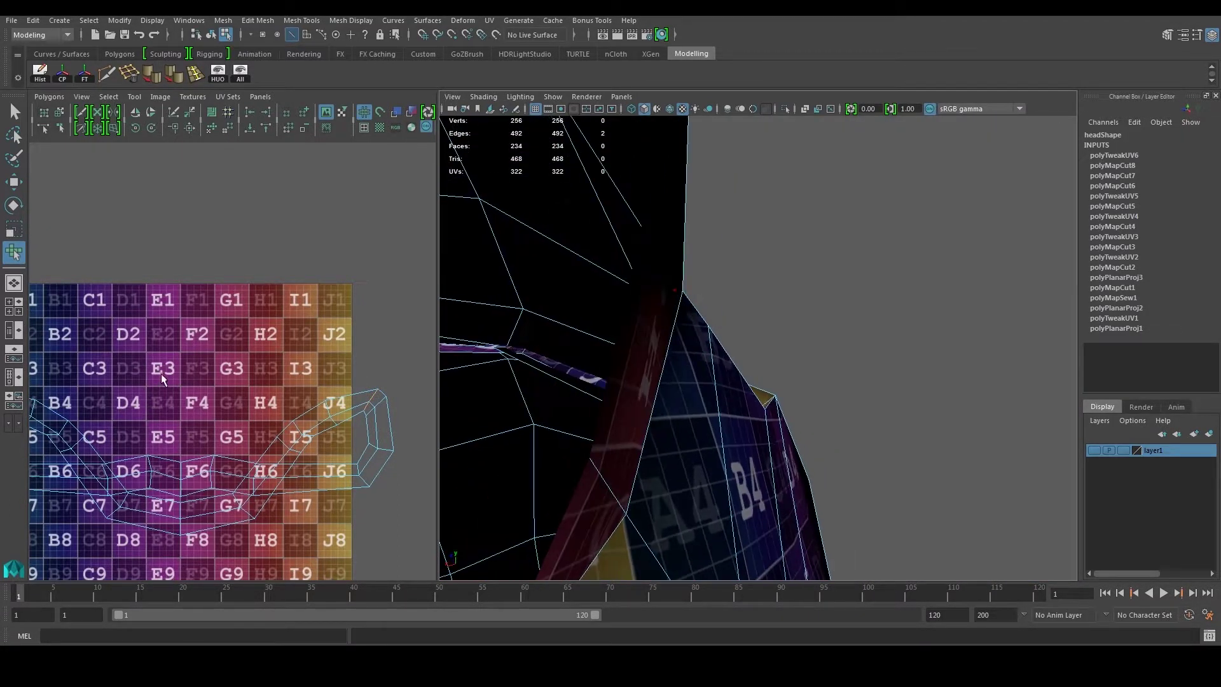
mouse_move(636, 375)
alt+mouse_down()
mouse_move(699, 378)
mouse_move(657, 349)
mouse_move(636, 356)
alt+mouse_up()
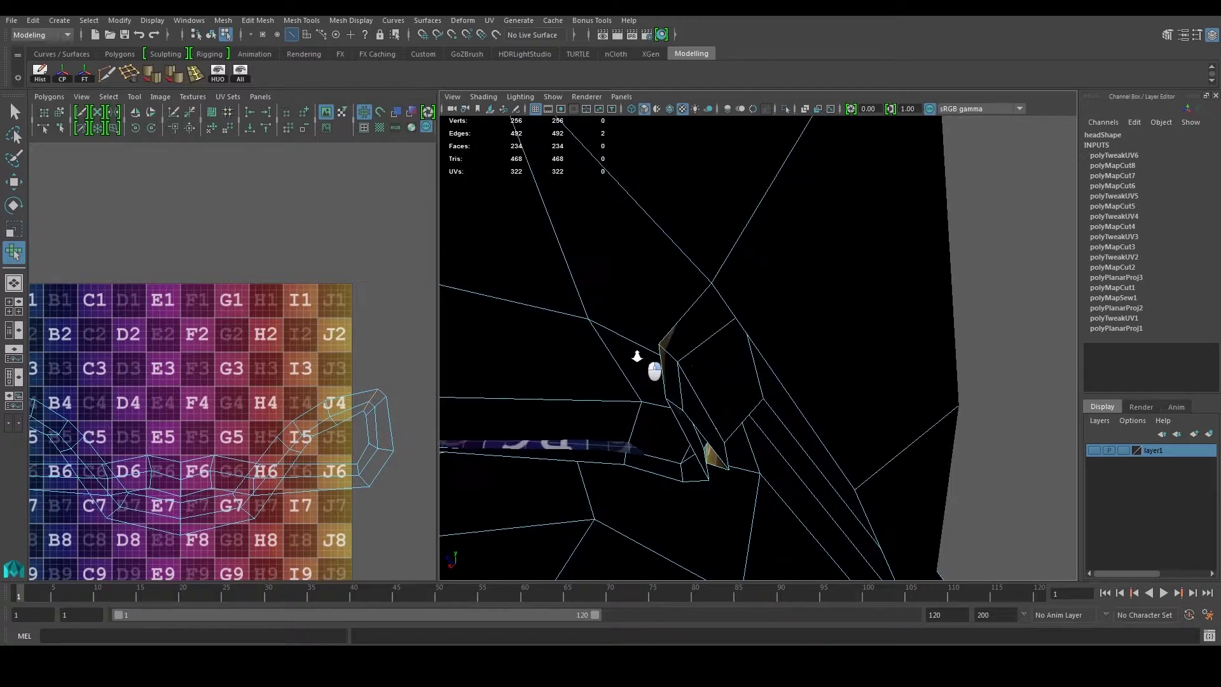
alt+right_drag(637, 356, 643, 355)
shift+click(669, 334)
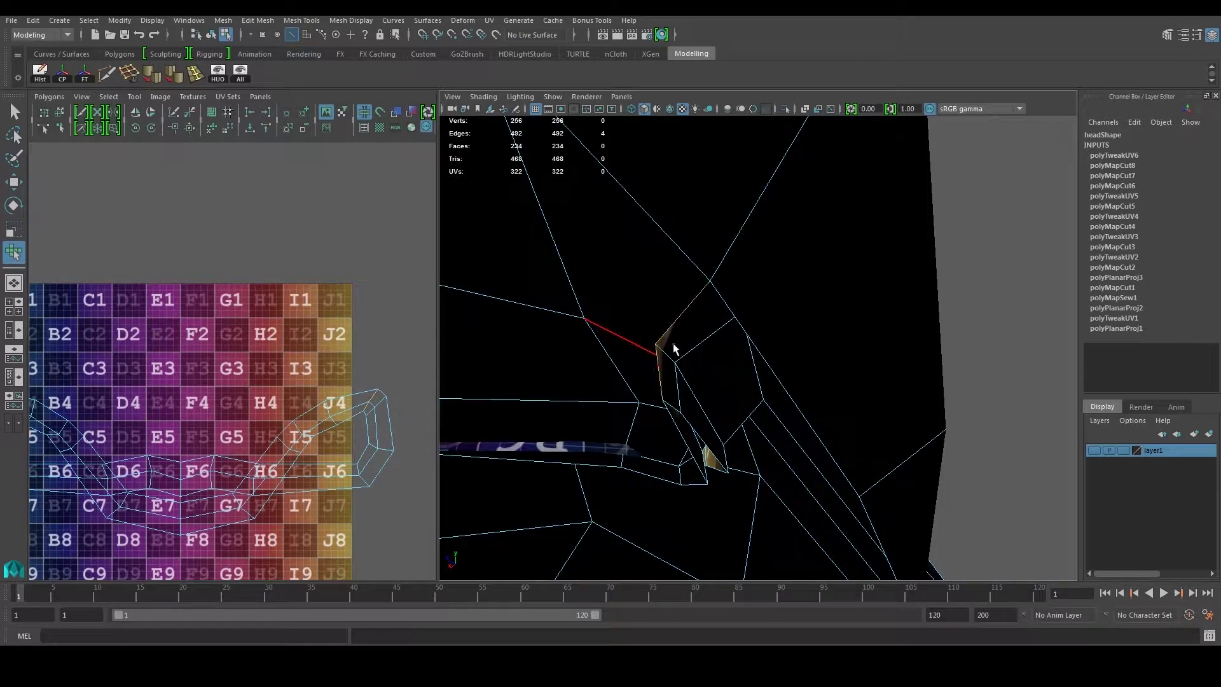
Step: Cut the mouth interior's UVs along the selected corner edges in the enlarged UV editor
scroll(196, 383, down, 2)
alt+middle_drag(141, 387, 164, 398)
key(space)
scroll(583, 337, down, 5)
alt+middle_drag(581, 382, 532, 320)
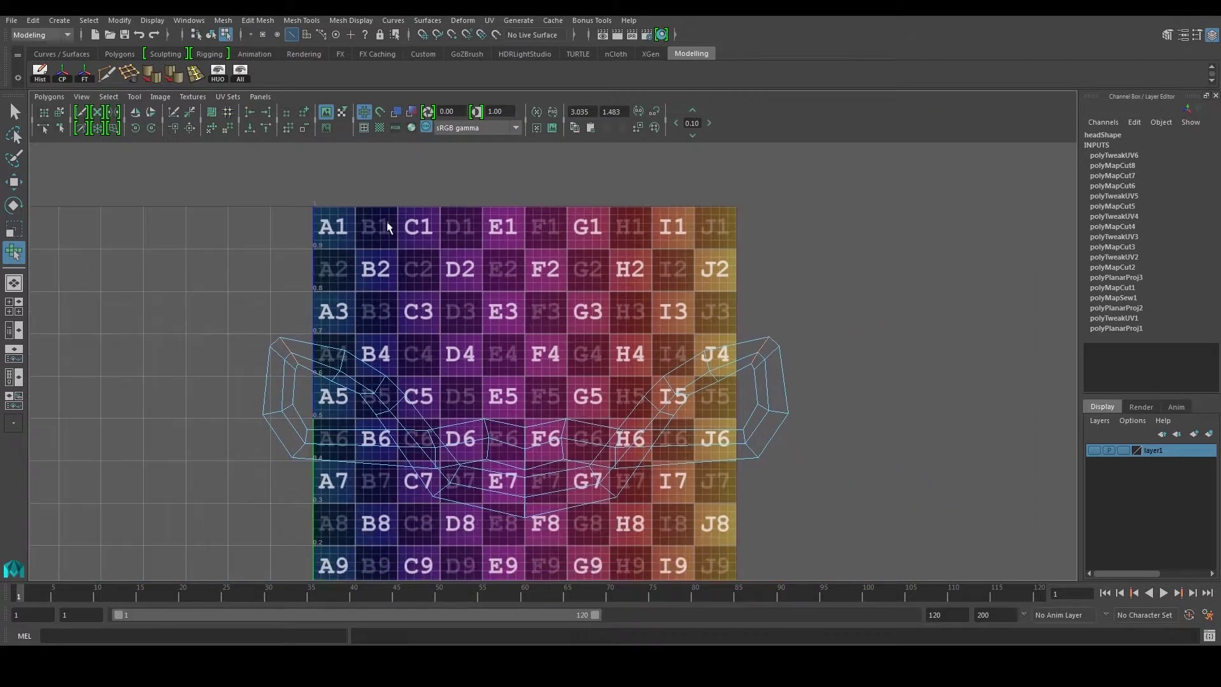
click(49, 97)
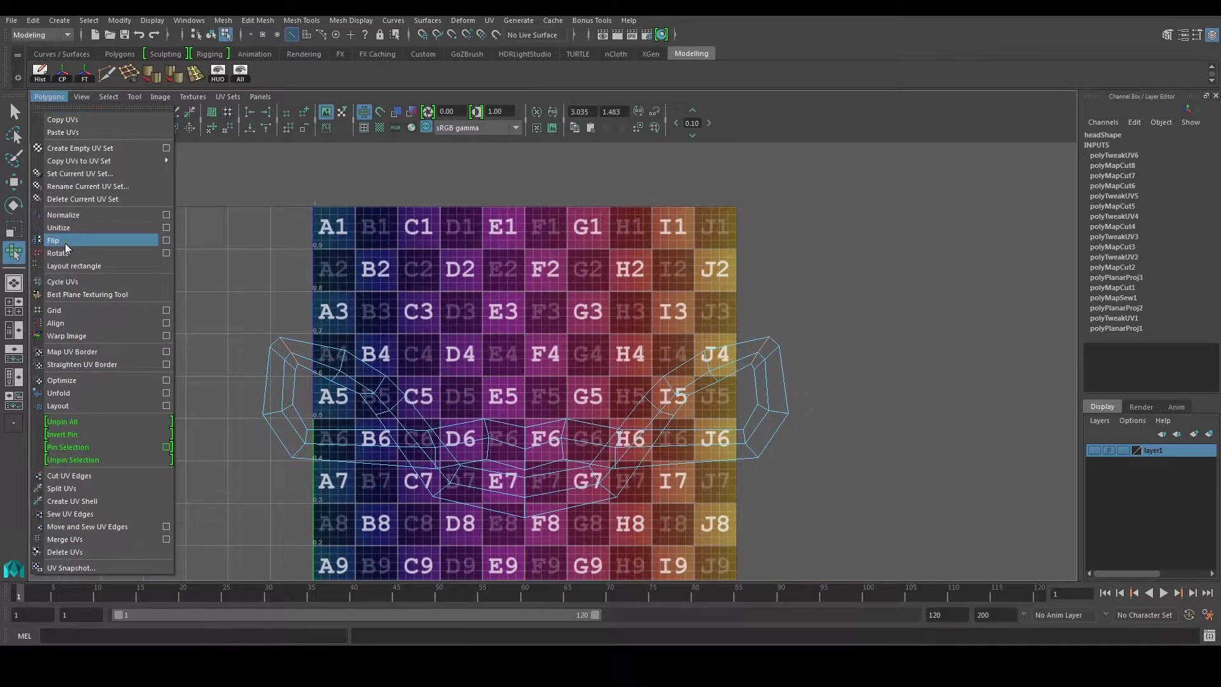
click(75, 476)
Step: Select the separated V-shaped strip of the mouth interior's UVs and move it above the texture tile
right_drag(366, 360, 466, 310)
click(384, 376)
key(w)
scroll(432, 318, down, 2)
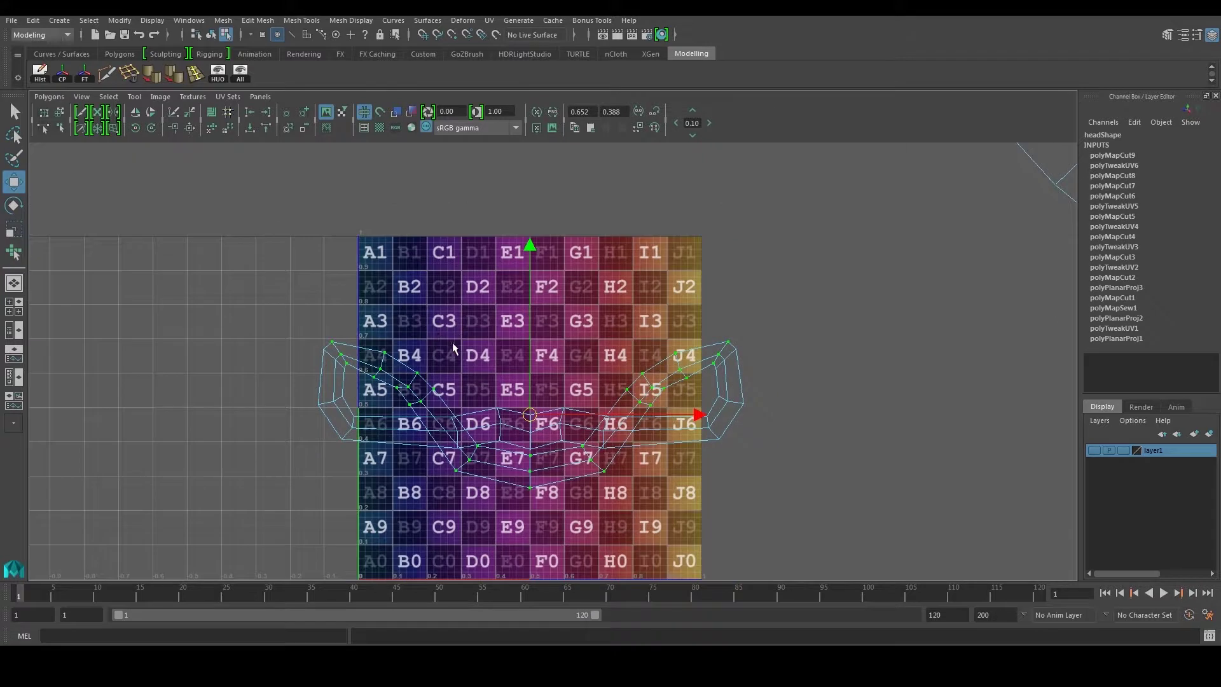
drag(527, 419, 522, 244)
alt+middle_drag(522, 245, 476, 331)
scroll(473, 340, down, 1)
drag(488, 332, 486, 278)
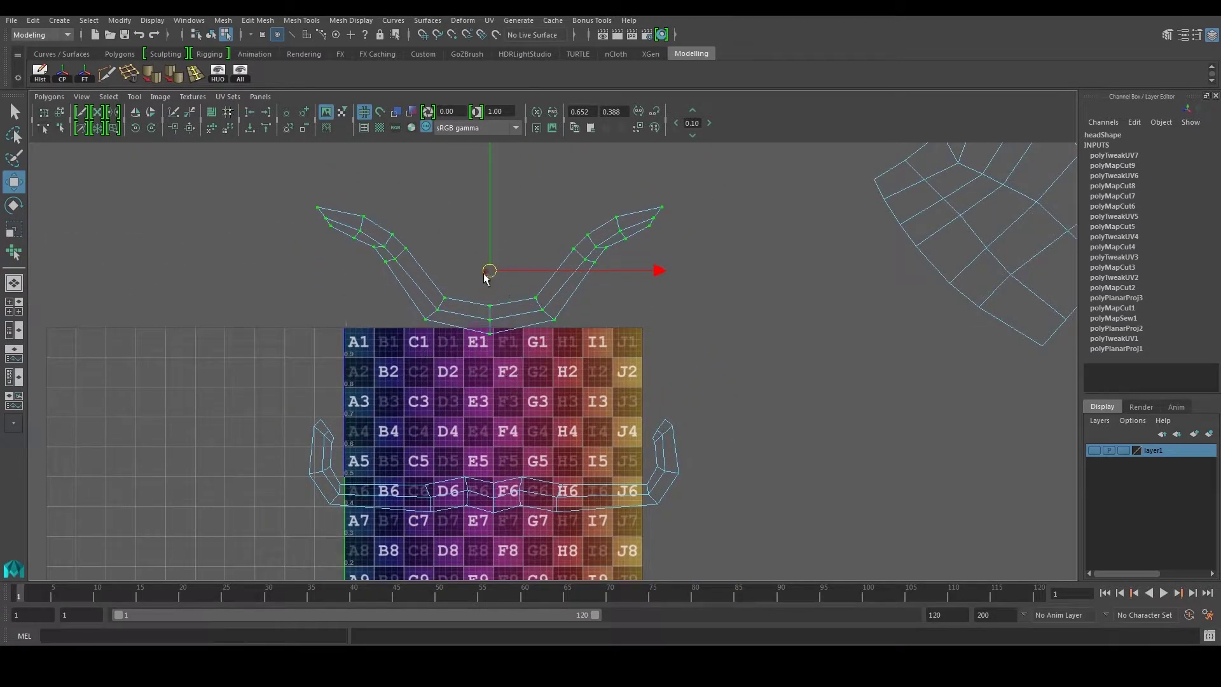
Step: Unfold the strip above the texture tile with the Smooth UV Tool
scroll(464, 422, down, 3)
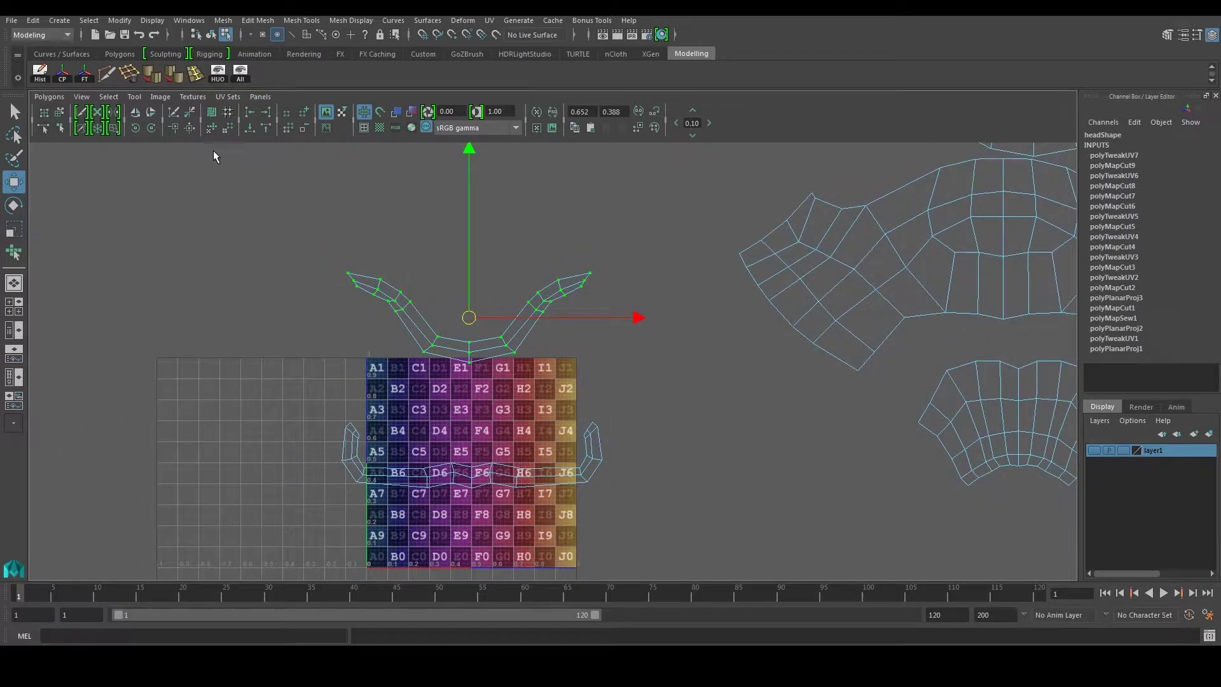
click(161, 96)
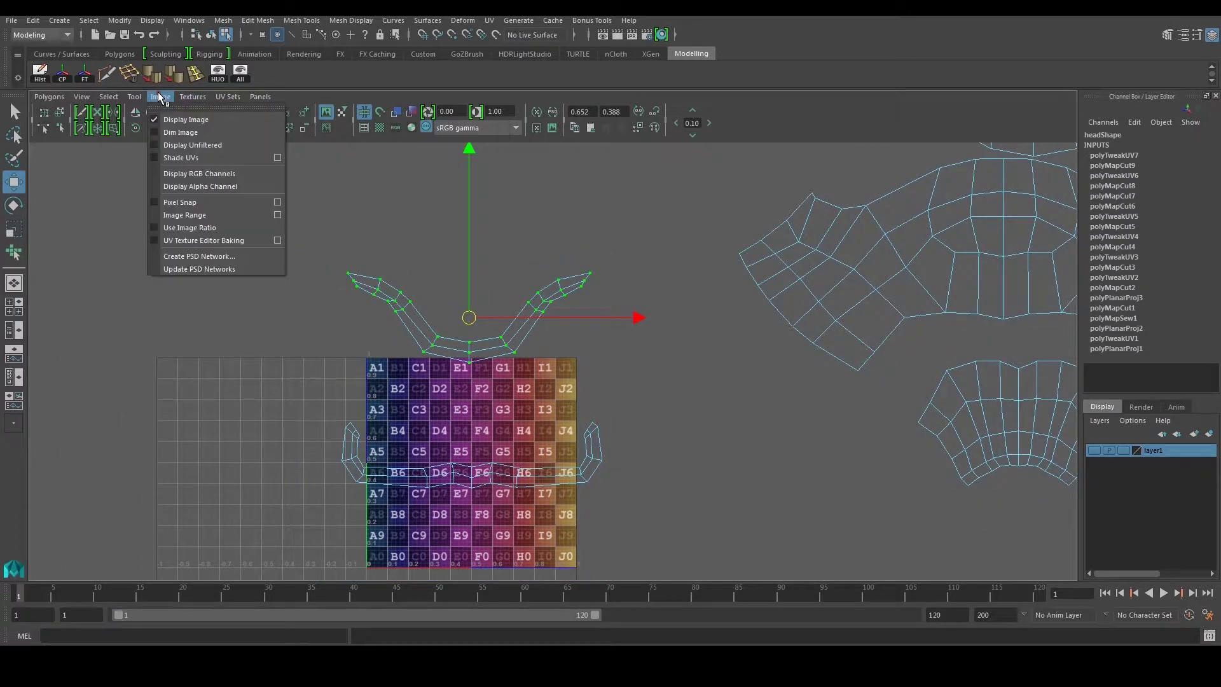
click(163, 157)
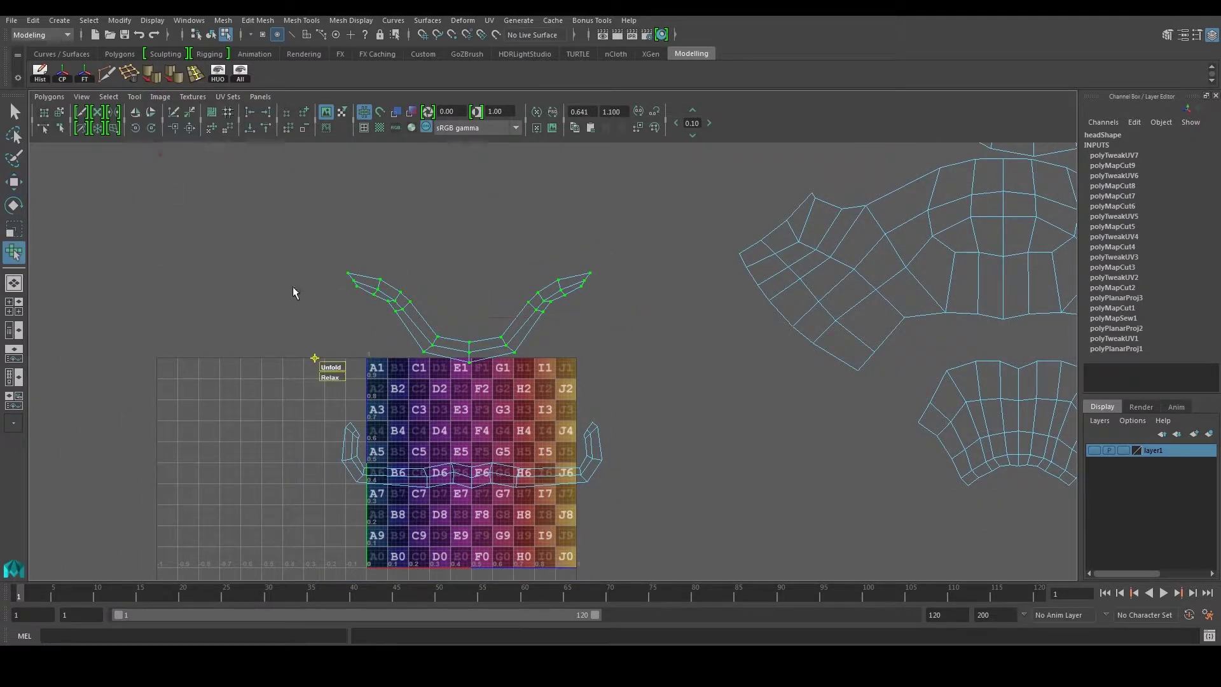
drag(330, 367, 916, 392)
Step: Unfold the right half of the remaining mouth interior strip with the Smooth UV Tool and move it to the tile's right side
drag(290, 515, 721, 413)
ctrl+right_drag(316, 445, 372, 429)
click(362, 475)
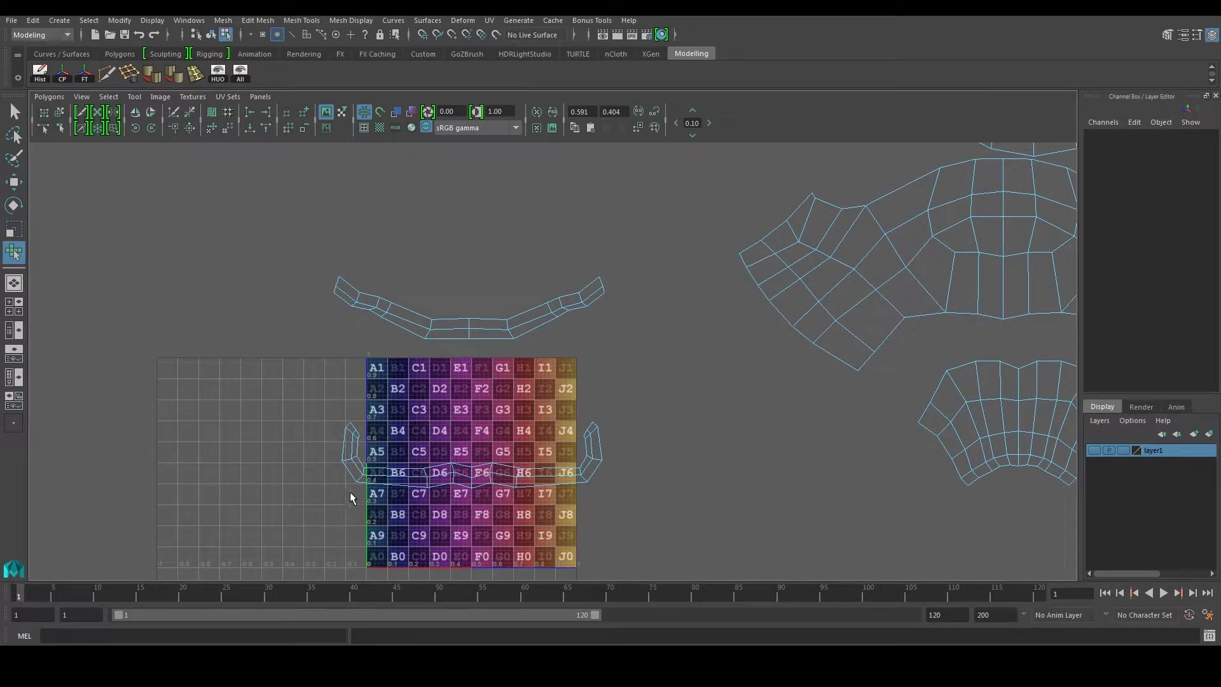
key(w)
drag(275, 513, 626, 407)
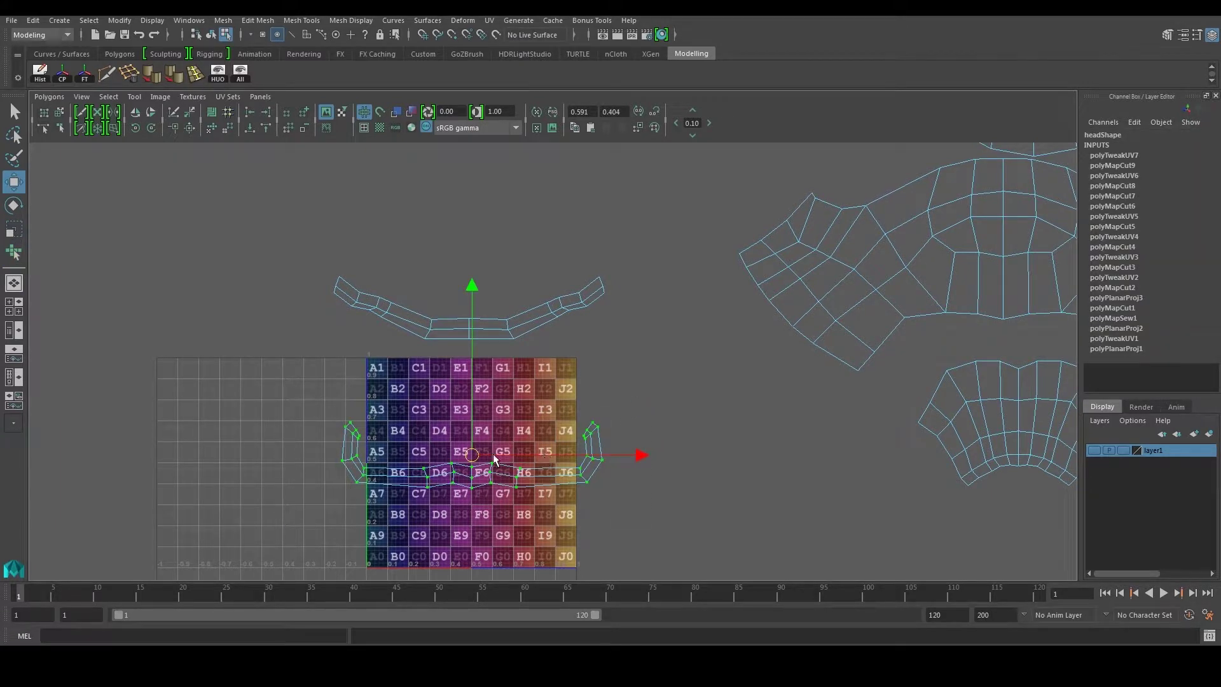
click(135, 97)
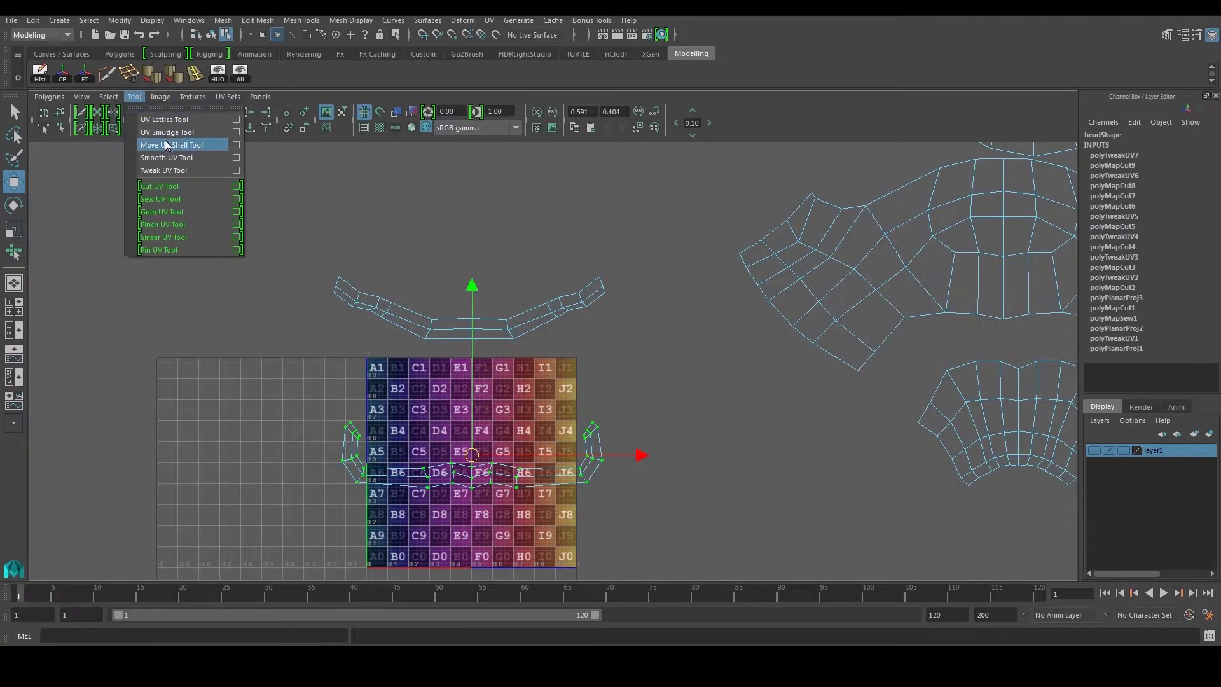
click(171, 162)
drag(463, 500, 1093, 512)
key(w)
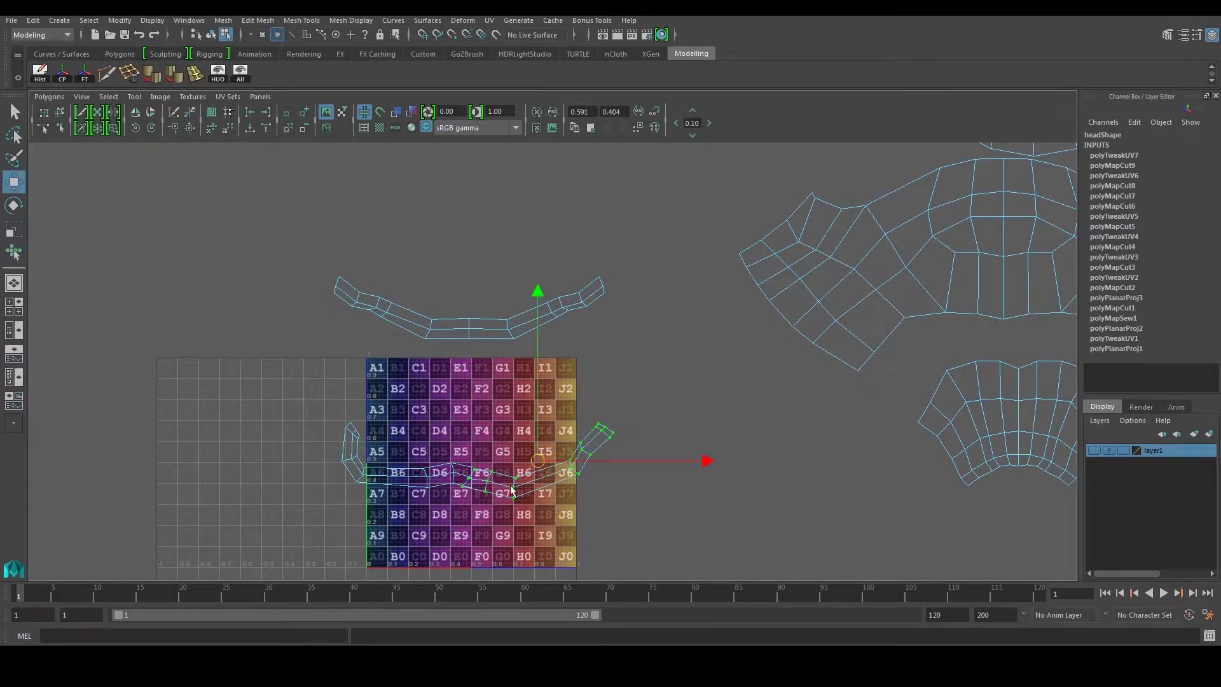
drag(535, 464, 631, 439)
Step: Unfold the left half of the mouth interior strip with the Smooth UV Tool and move it up and left
drag(292, 512, 504, 452)
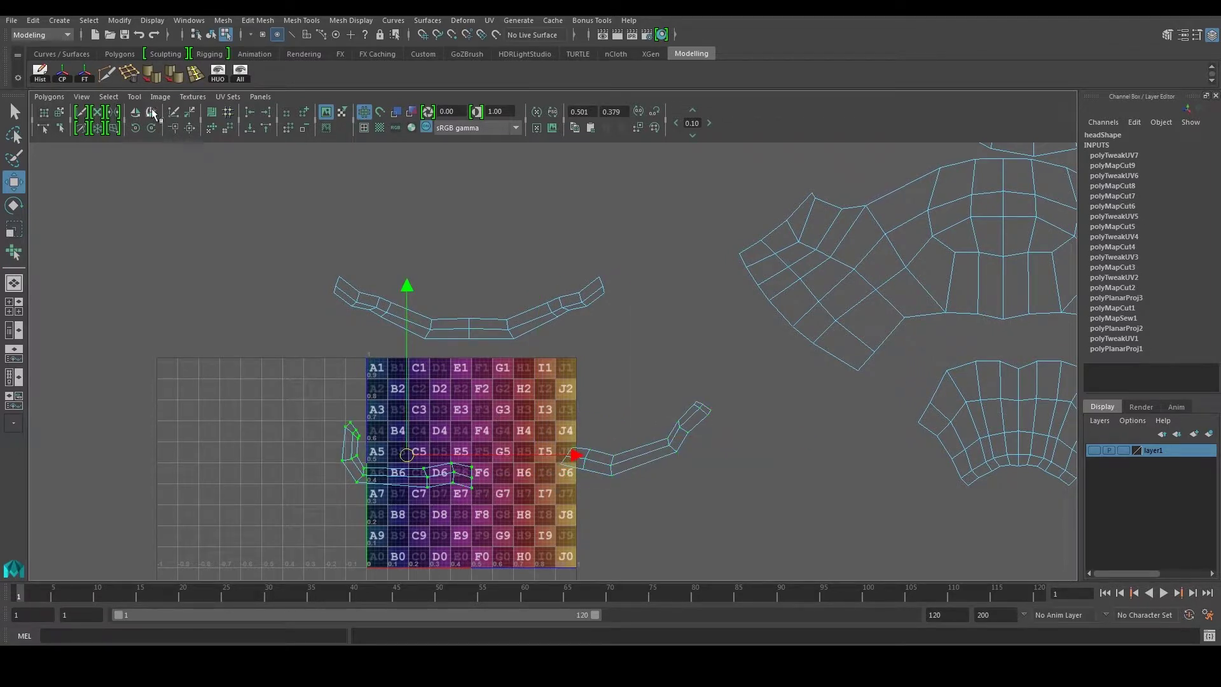
click(134, 97)
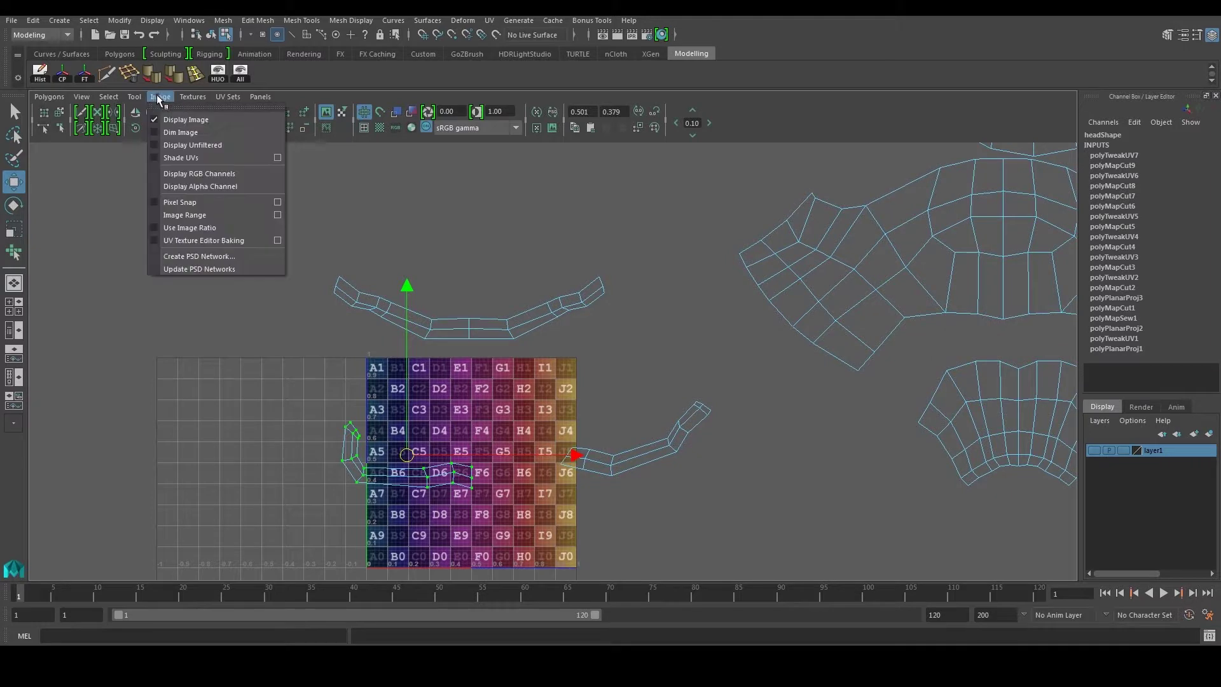
click(167, 158)
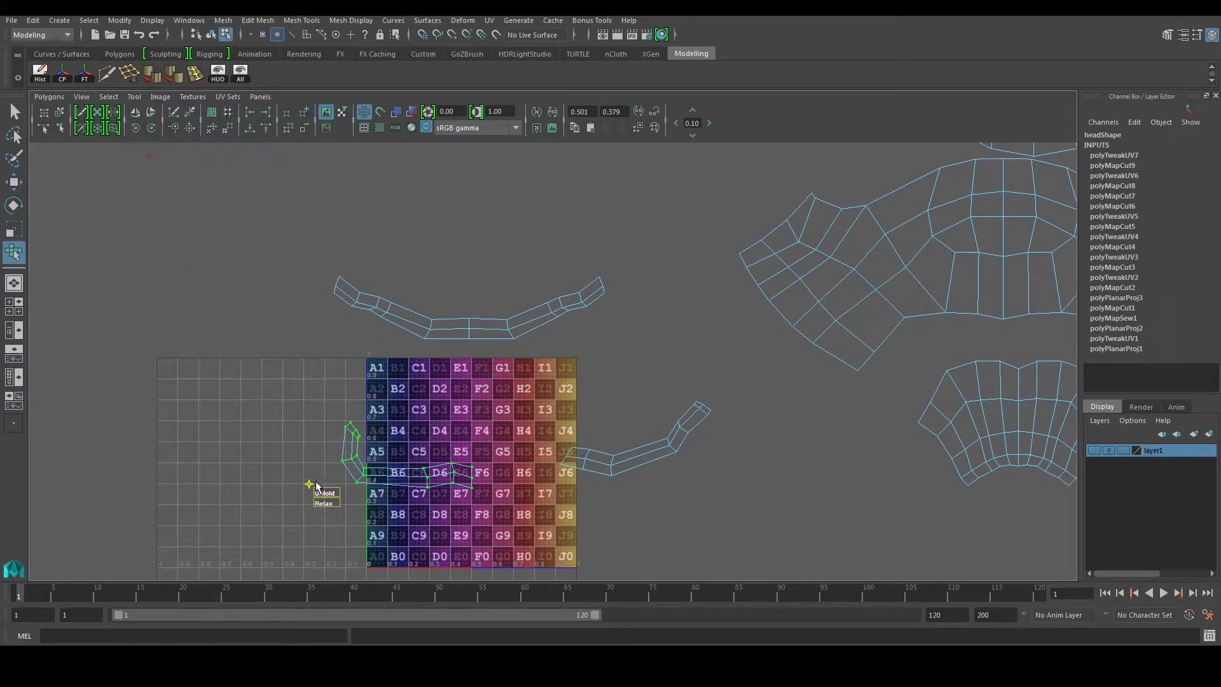
drag(332, 502, 847, 499)
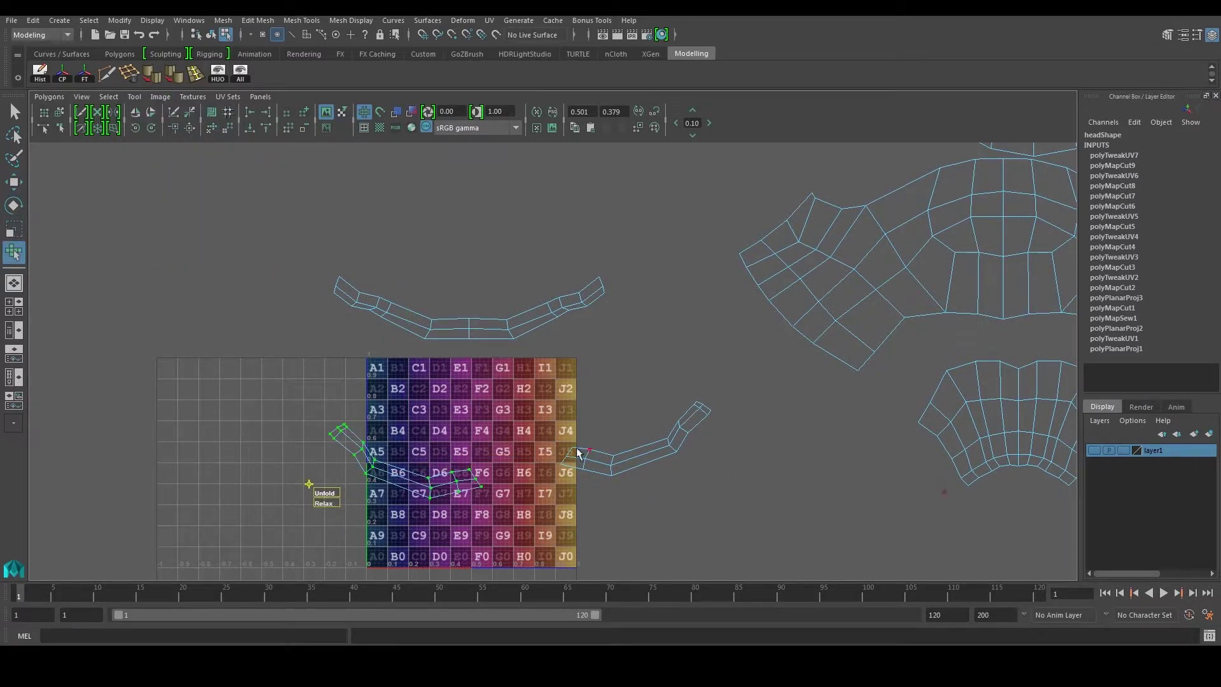
key(w)
drag(405, 459, 367, 412)
Step: Restore the split view of UV editor and model, frame everything and select the head in object mode
scroll(402, 397, down, 1)
alt+middle_drag(703, 377, 410, 387)
scroll(472, 387, down, 2)
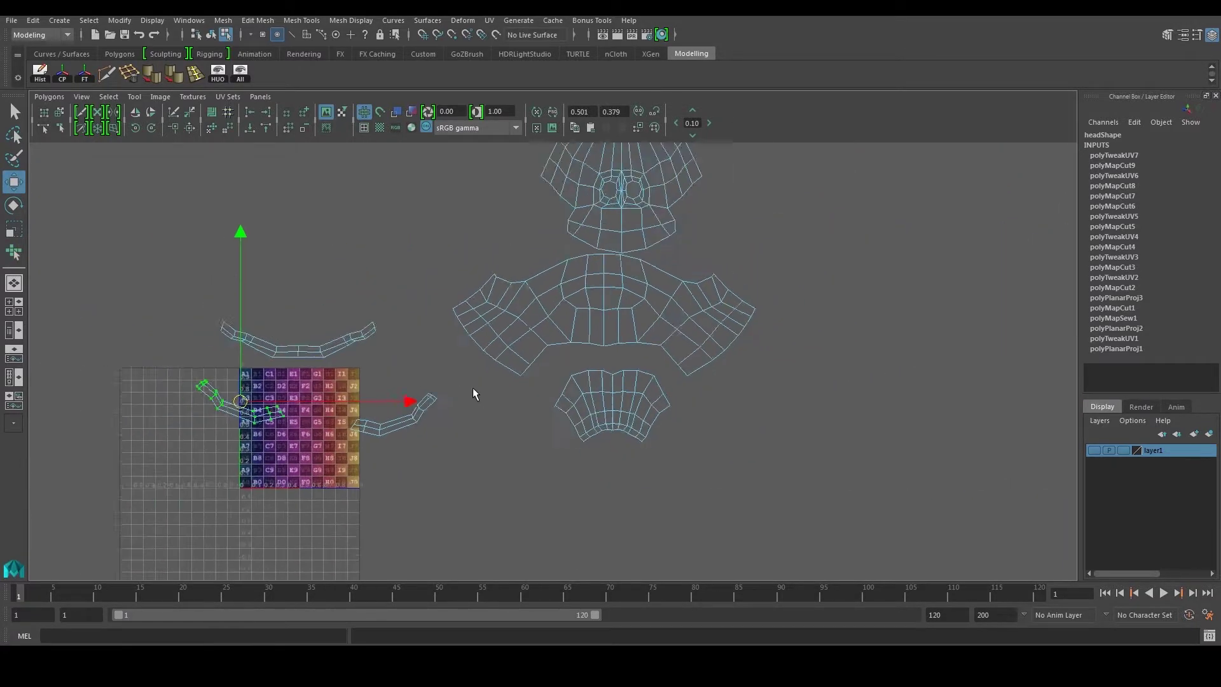
key(space)
key(a)
key(F8)
click(666, 331)
alt+drag(666, 331, 825, 334)
click(770, 347)
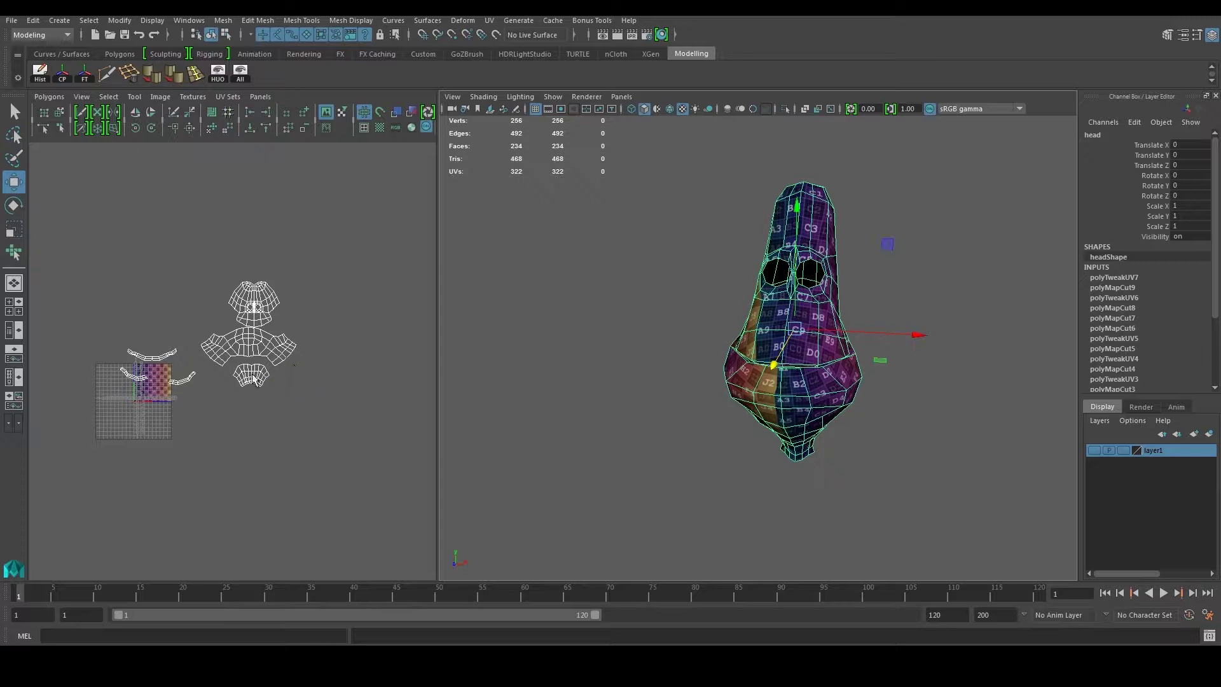
Step: Review the arrangement of the head's UV shells and the checker texture on the side of the model
scroll(243, 364, up, 5)
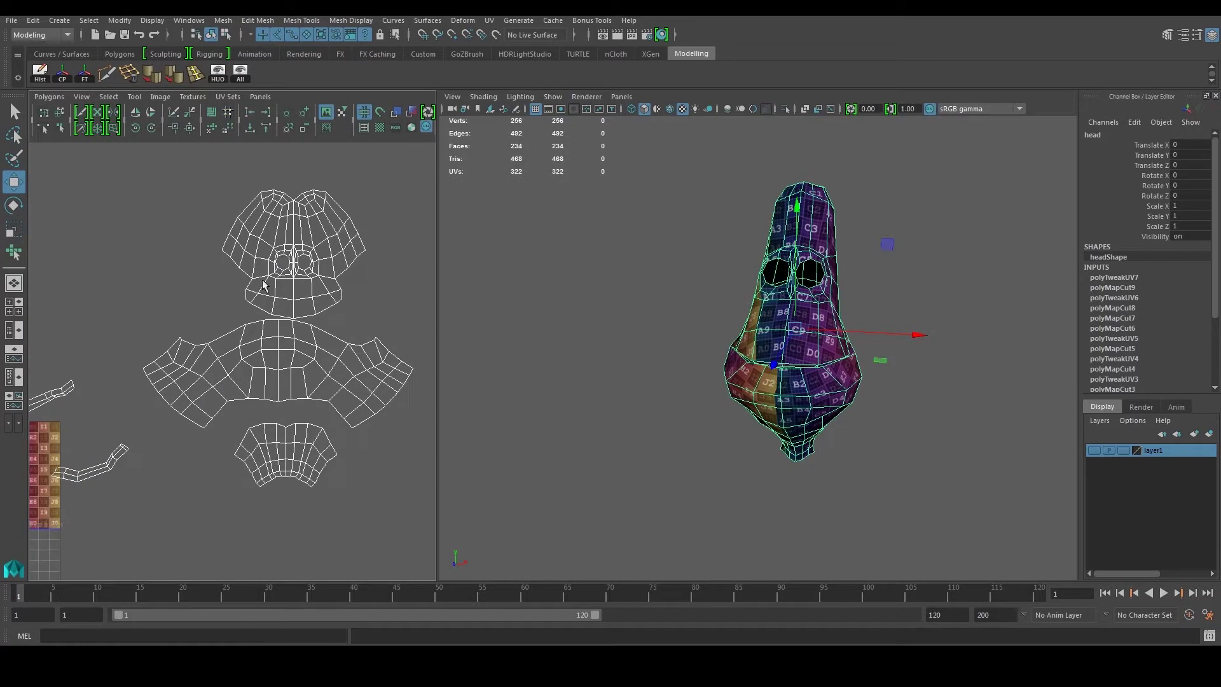
alt+middle_drag(193, 440, 256, 441)
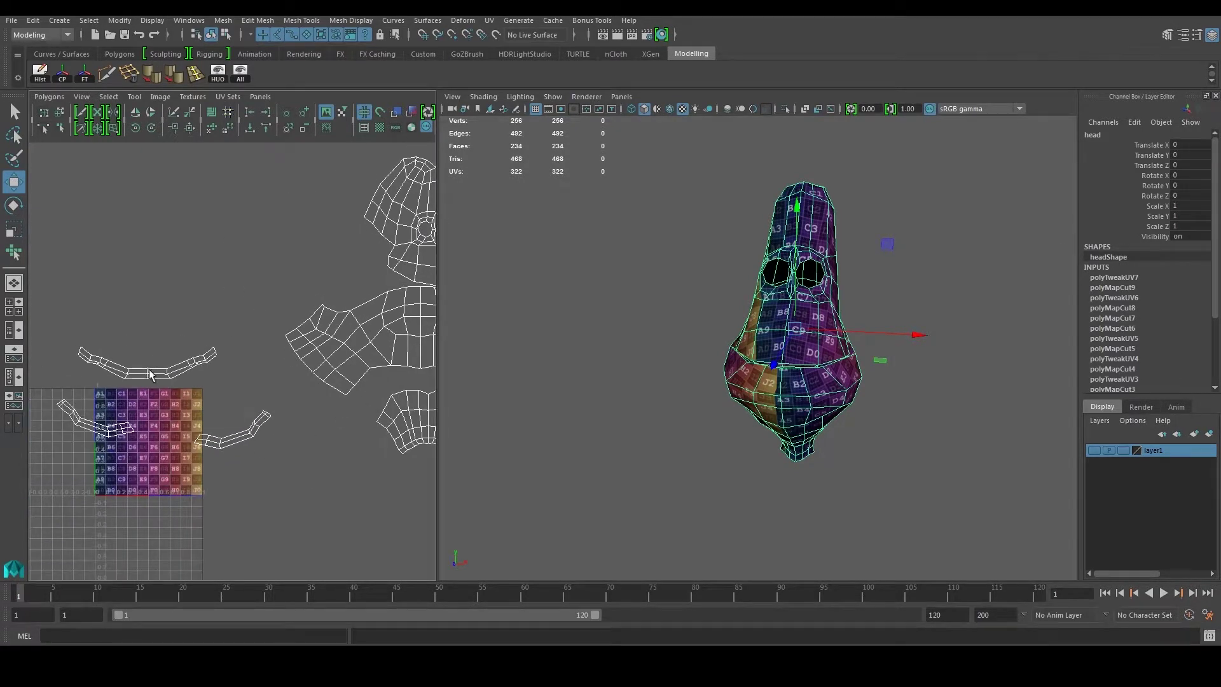
alt+middle_drag(278, 344, 138, 392)
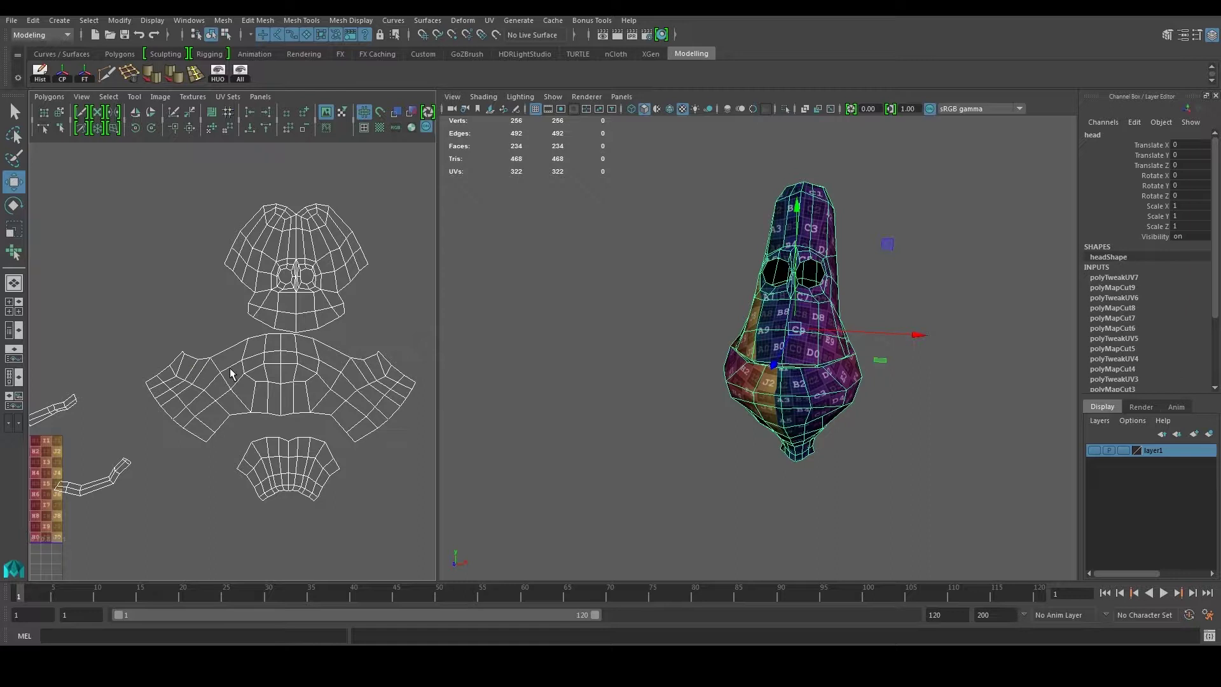
scroll(231, 364, up, 3)
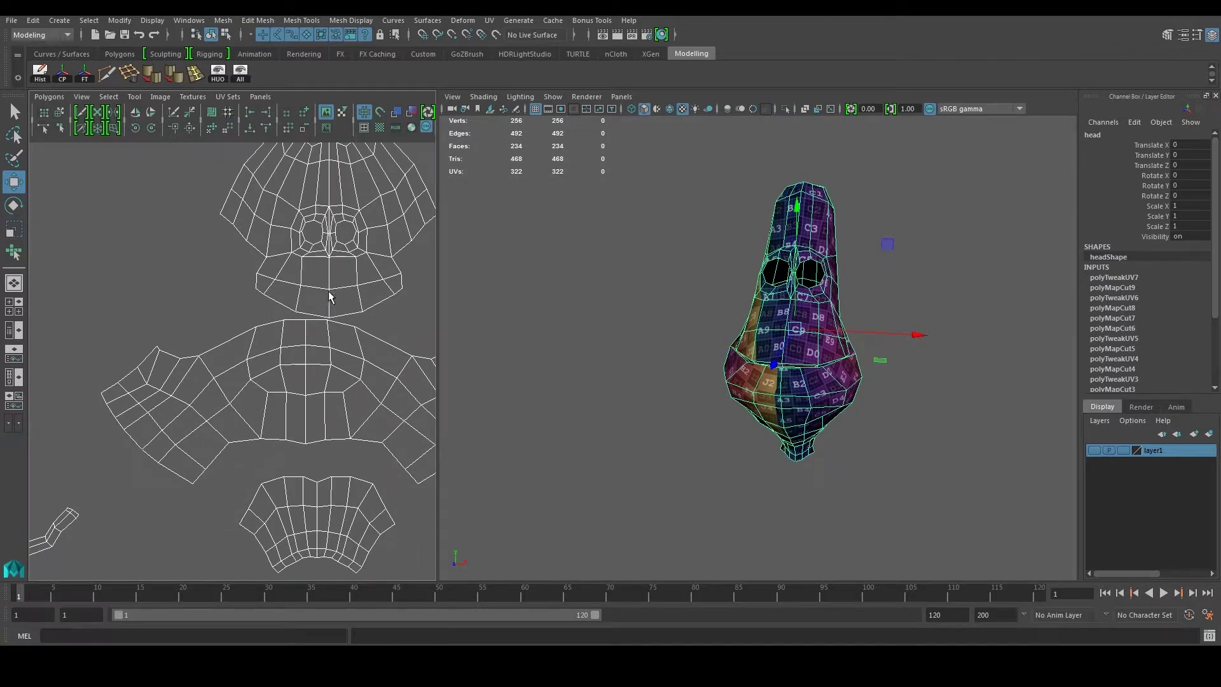
alt+middle_drag(328, 296, 315, 363)
alt+drag(867, 347, 757, 323)
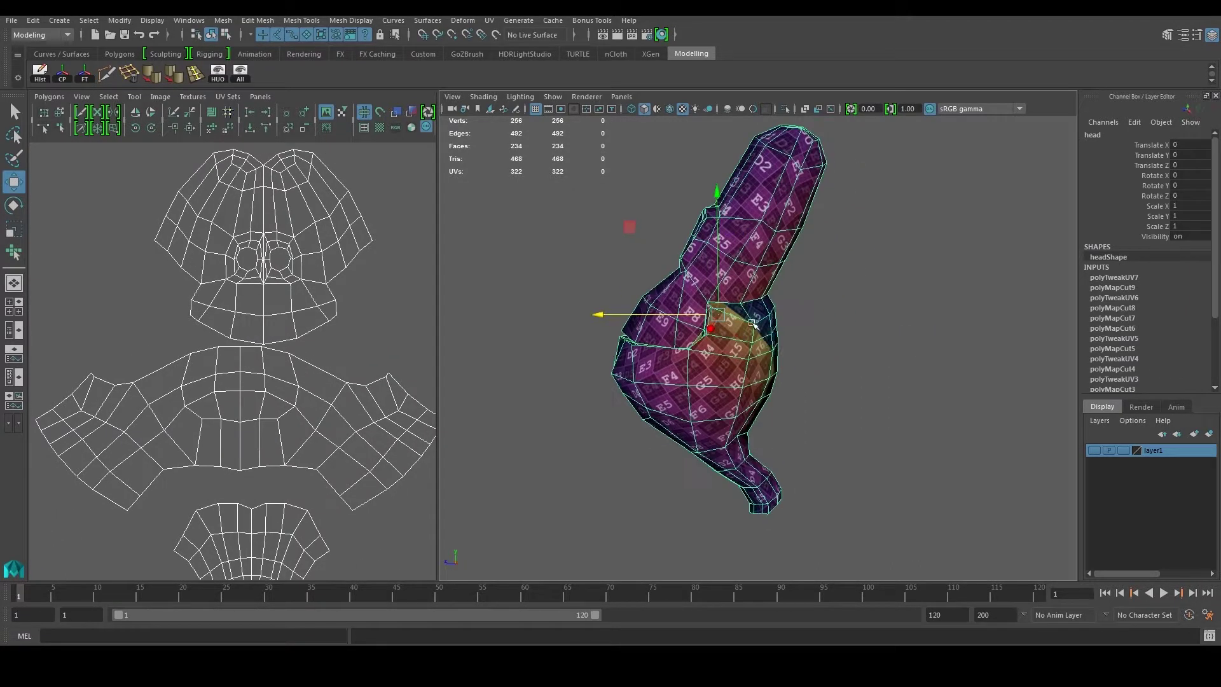
Step: Compare edges along the jaw and upper face seam on the model with their borders in the UV layout
right_drag(756, 321, 752, 275)
click(753, 302)
alt+middle_drag(346, 348, 341, 395)
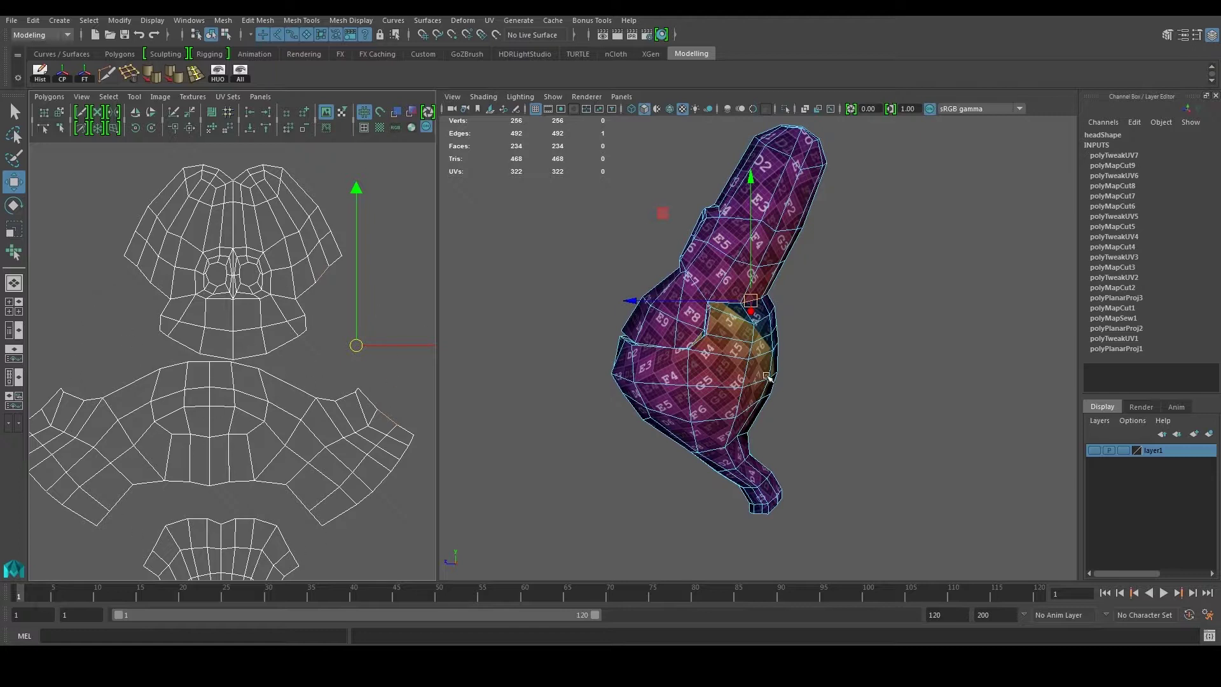
alt+drag(678, 370, 672, 346)
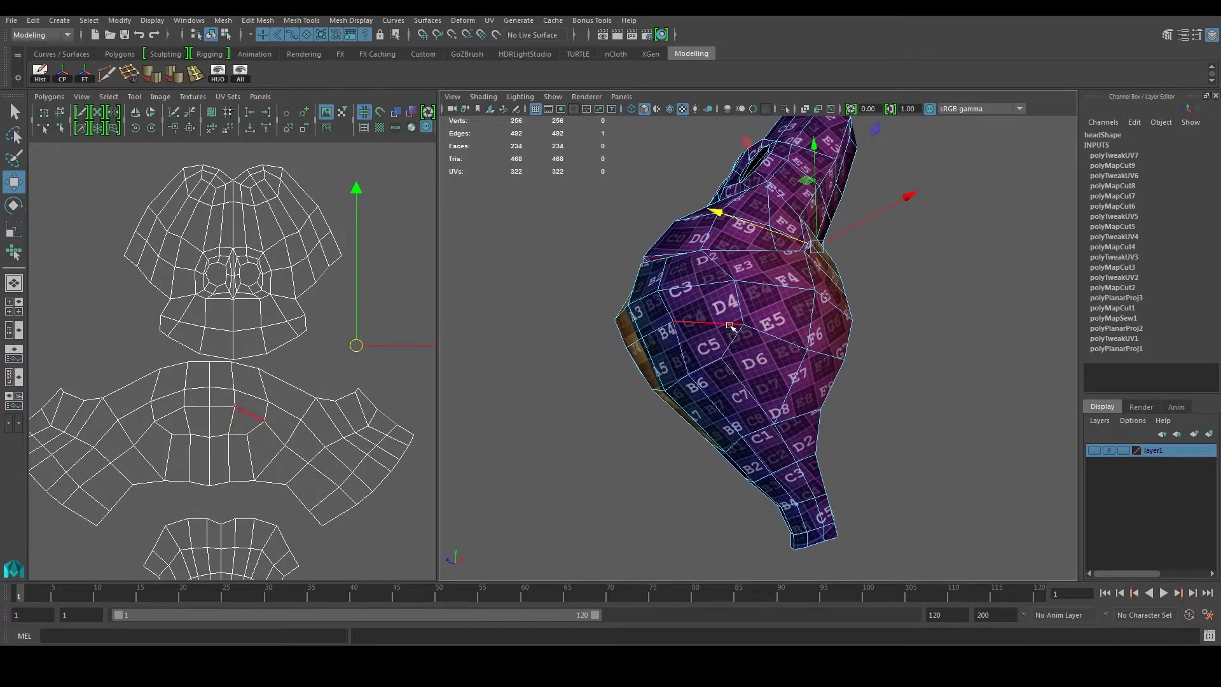
alt+drag(718, 372, 818, 358)
alt+middle_drag(818, 358, 779, 363)
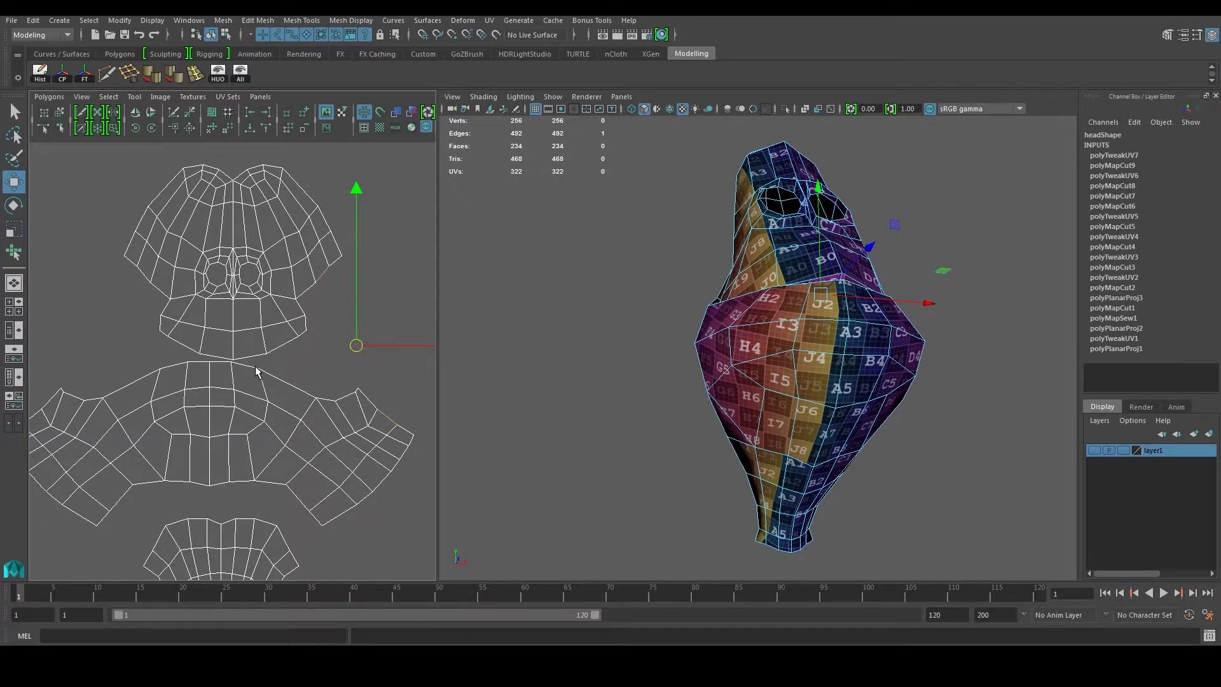
alt+middle_drag(246, 368, 231, 329)
alt+drag(668, 366, 632, 342)
scroll(798, 324, up, 3)
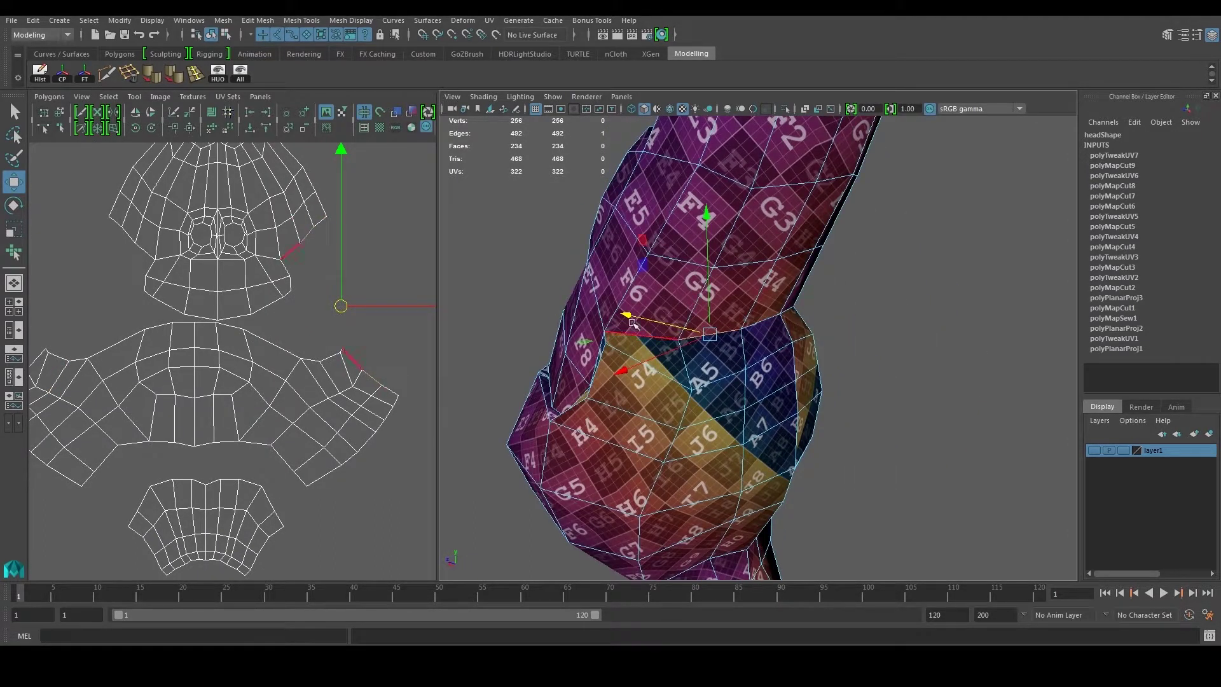
alt+middle_drag(224, 455, 198, 374)
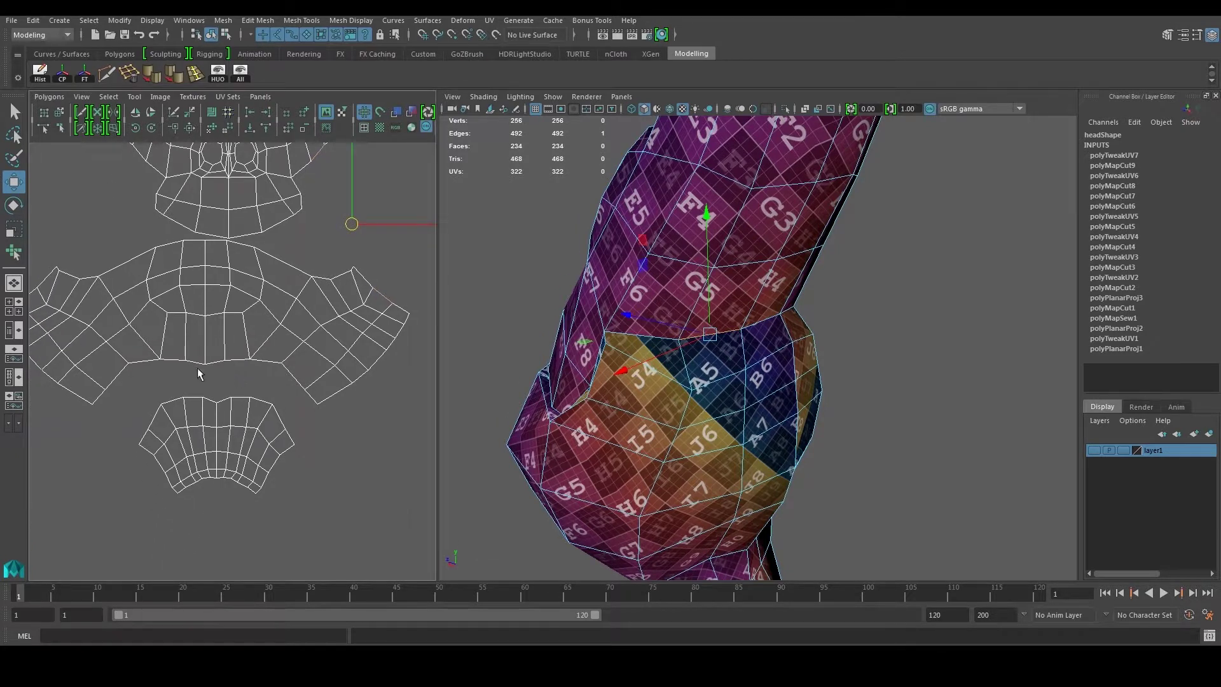
Step: Select the shared border edges between the jaw and neck shells and join the shells with Move and Sew
alt+middle_drag(541, 553, 528, 382)
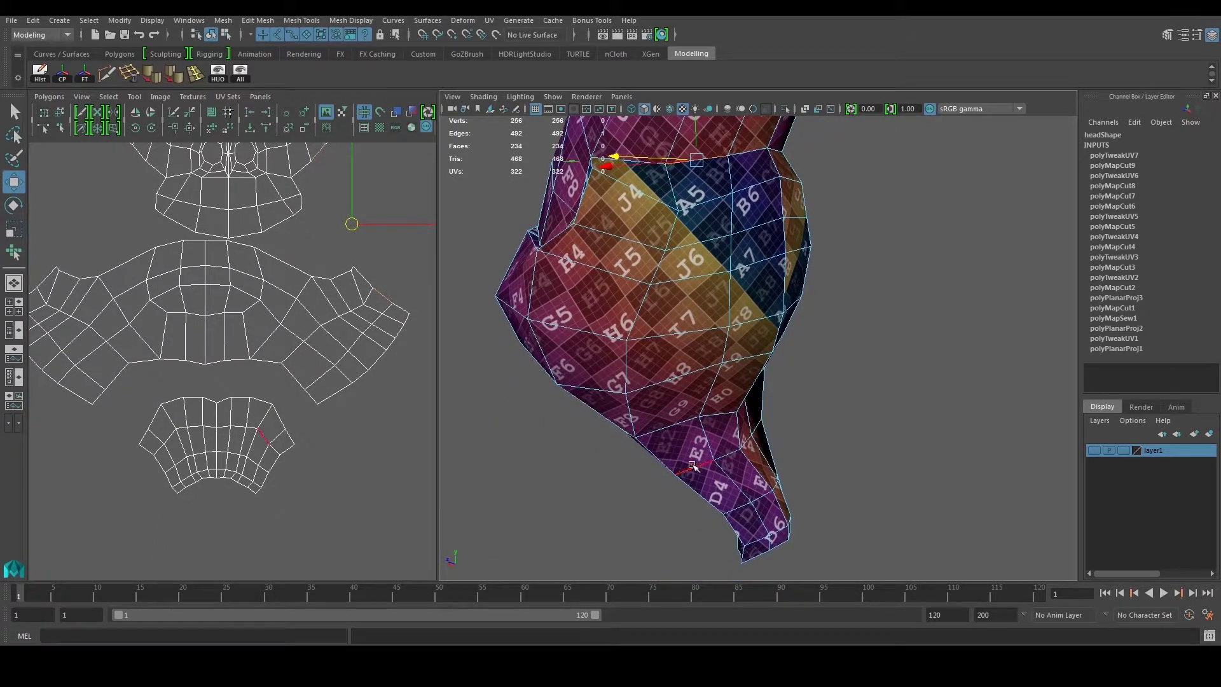
alt+drag(696, 466, 753, 446)
click(658, 441)
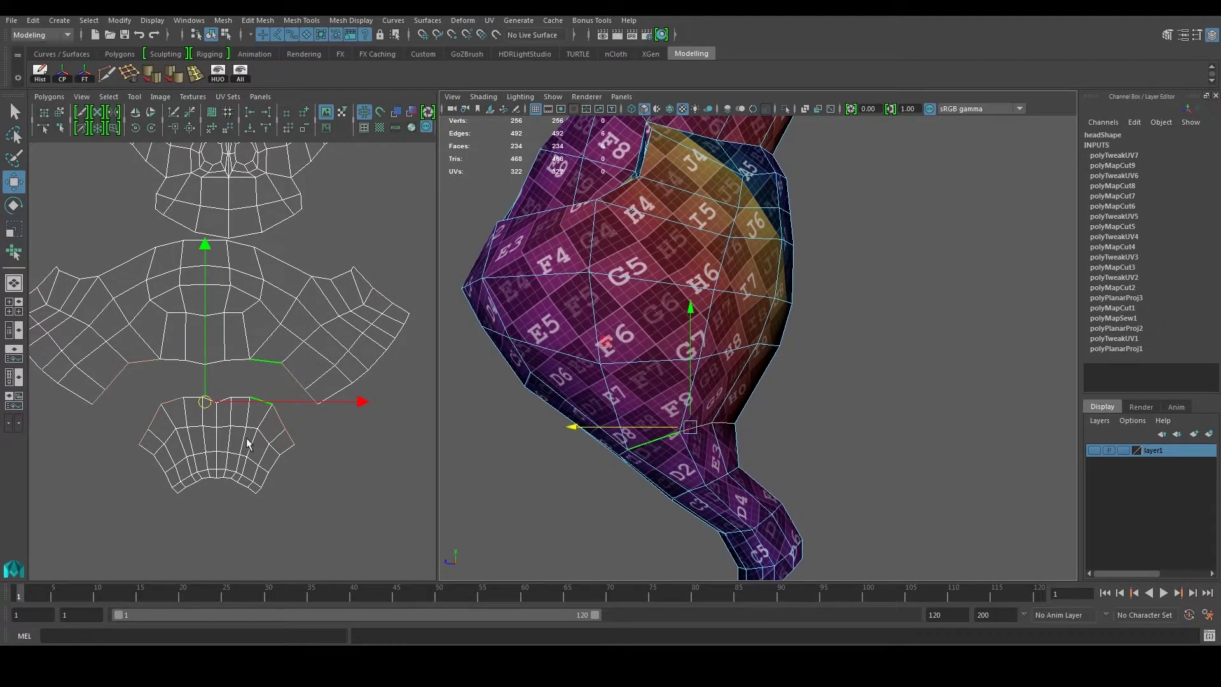
scroll(228, 410, up, 2)
right_drag(191, 421, 180, 394)
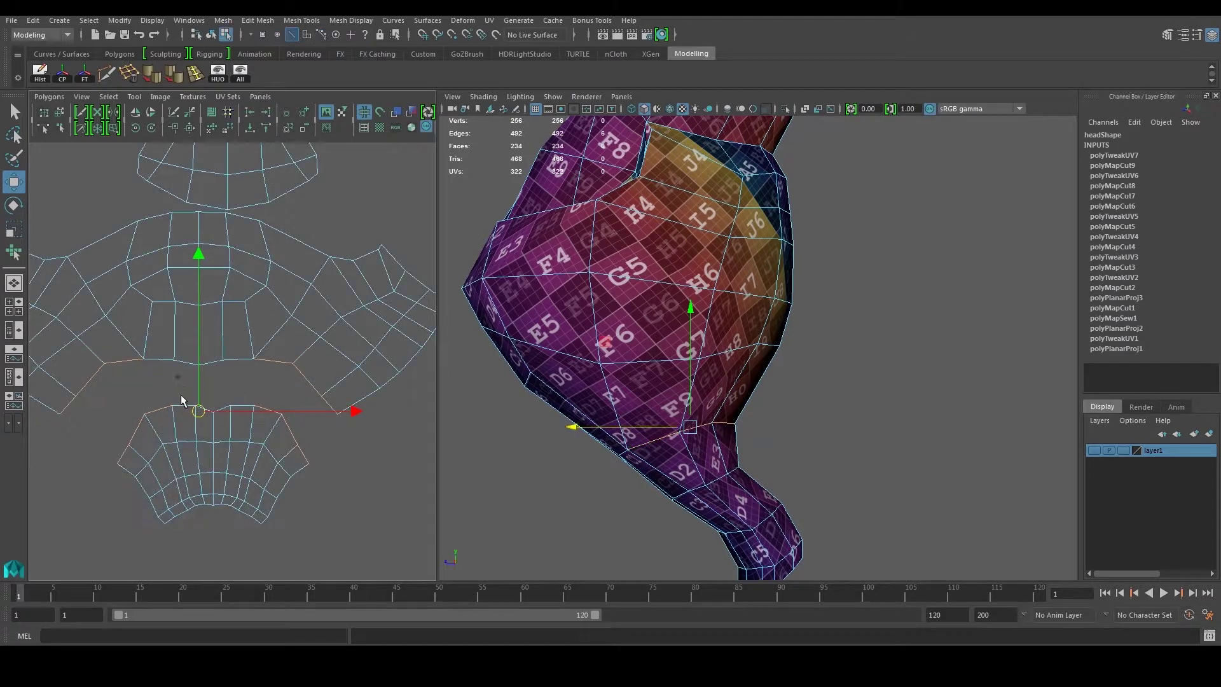
shift+click(184, 407)
scroll(225, 407, up, 2)
shift+drag(239, 399, 205, 438)
shift+drag(205, 349, 206, 366)
shift+click(278, 424)
alt+middle_drag(144, 394, 182, 378)
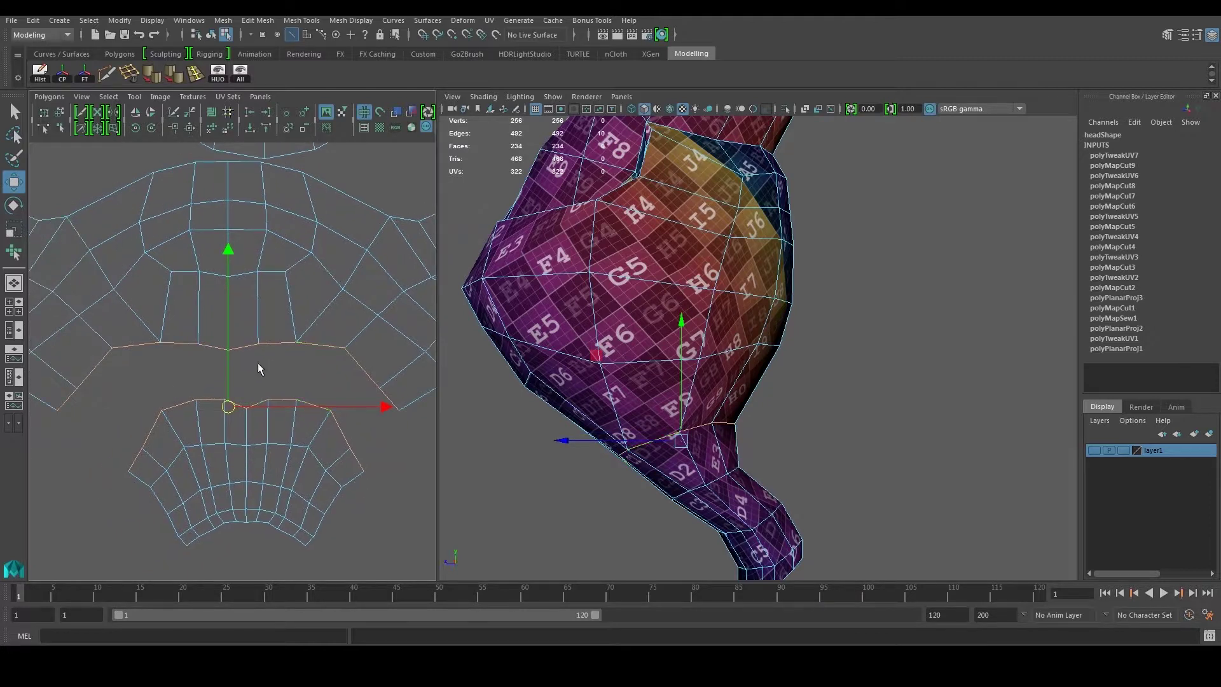
scroll(304, 400, down, 2)
alt+middle_drag(304, 399, 283, 424)
alt+drag(667, 423, 818, 421)
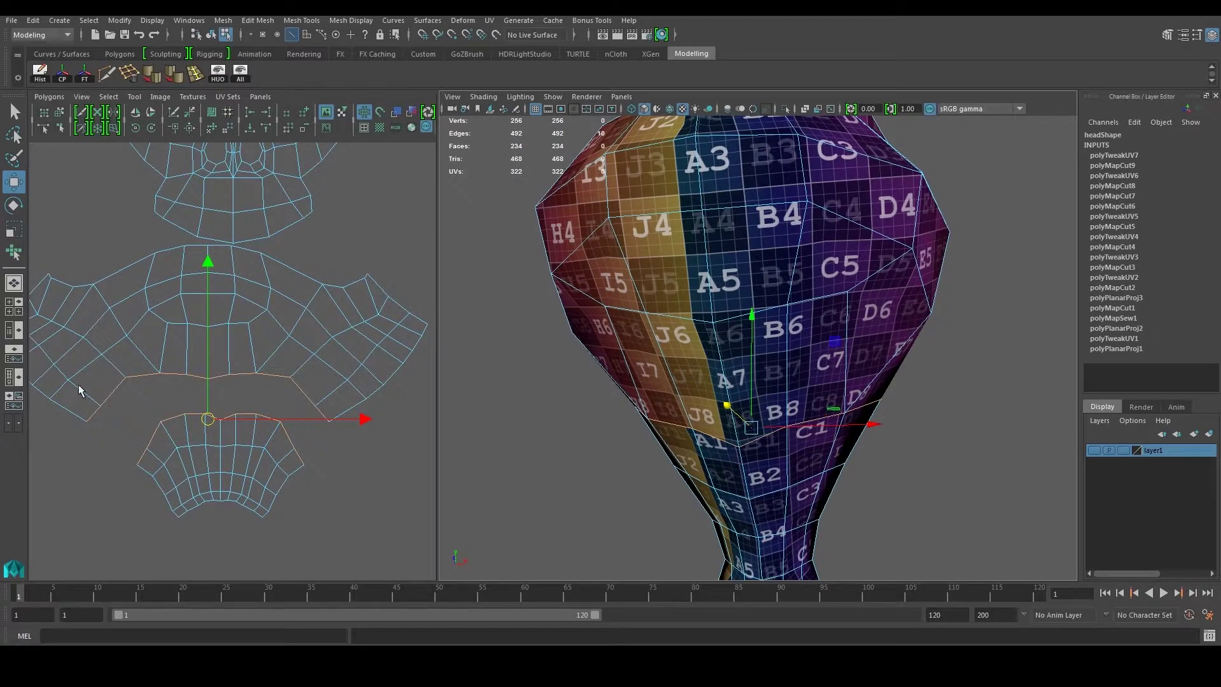
alt+middle_drag(281, 402, 266, 379)
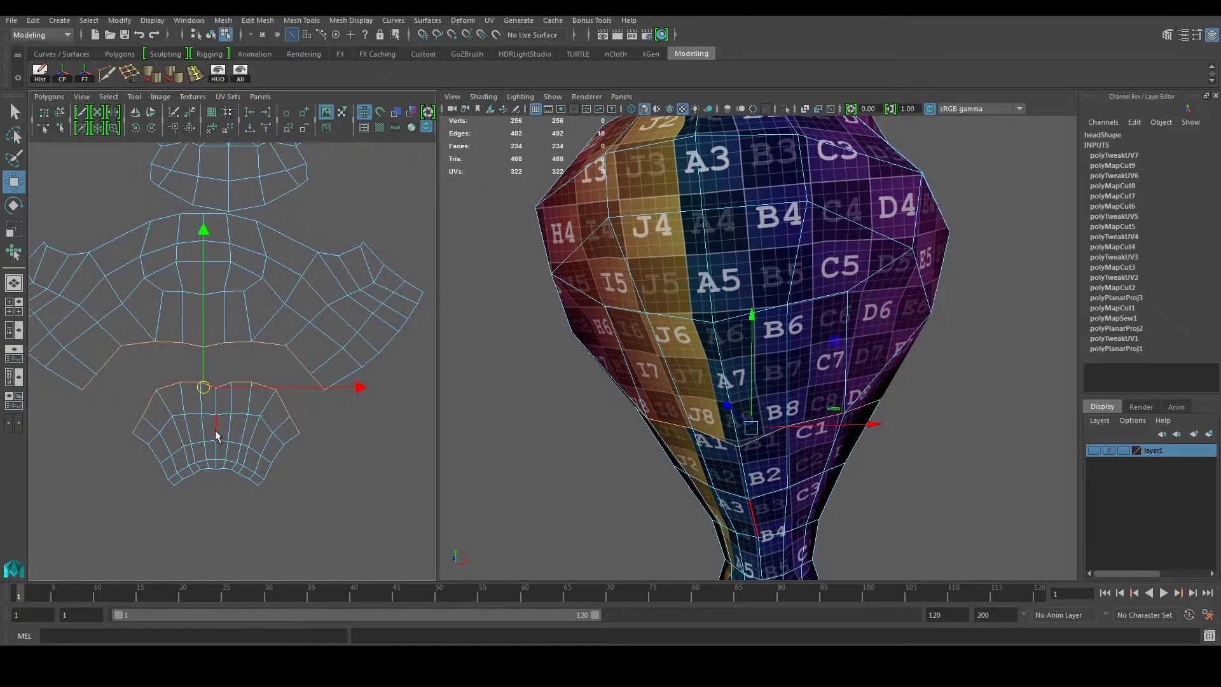
click(190, 129)
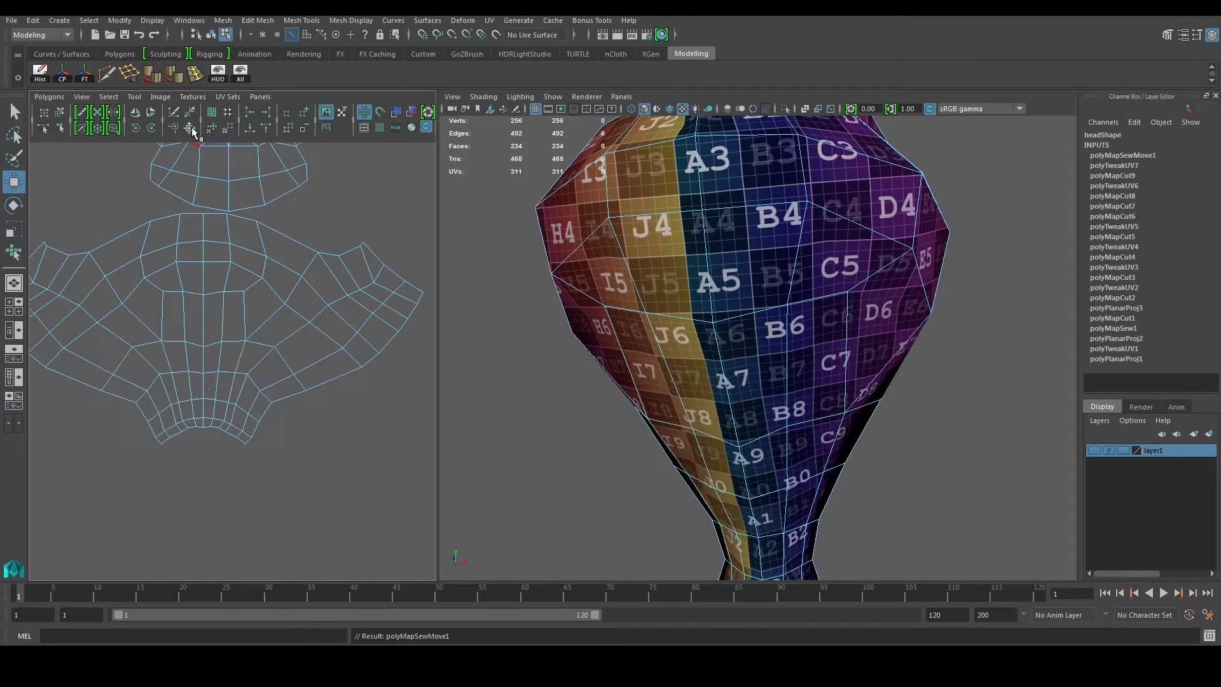
Step: Examine the checker texture across the sewn jaw and neck from several sides of the model in object mode
scroll(592, 436, down, 5)
alt+drag(745, 423, 723, 412)
right_drag(737, 299, 788, 273)
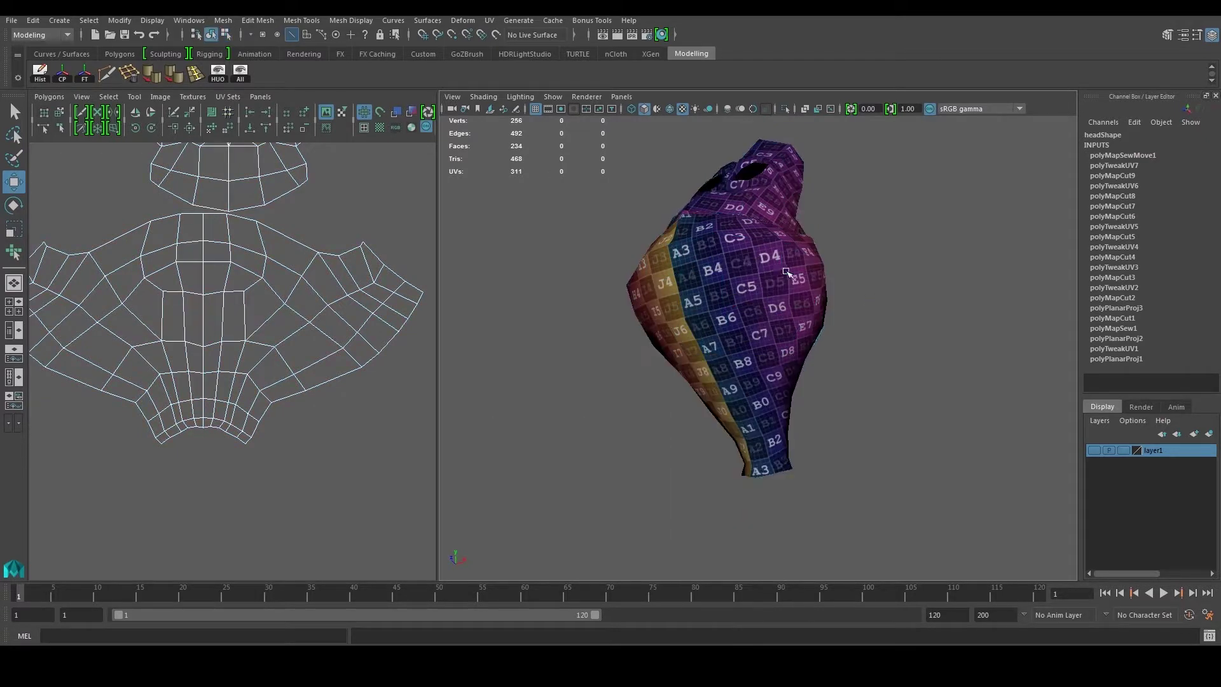
alt+drag(798, 387, 749, 389)
scroll(833, 372, up, 2)
click(776, 350)
scroll(761, 353, up, 3)
mouse_move(791, 427)
alt+mouse_down()
mouse_move(779, 422)
mouse_move(782, 435)
alt+mouse_up()
scroll(786, 392, down, 5)
alt+drag(786, 390, 785, 381)
scroll(212, 352, down, 3)
Step: Select all UVs of the joined jaw and neck shell, move it down and unfold it with the Smooth UV Tool
right_drag(226, 328, 235, 338)
drag(198, 427, 328, 287)
alt+middle_drag(278, 349, 281, 374)
ctrl+right_drag(220, 375, 264, 360)
drag(242, 368, 252, 398)
click(134, 98)
click(167, 157)
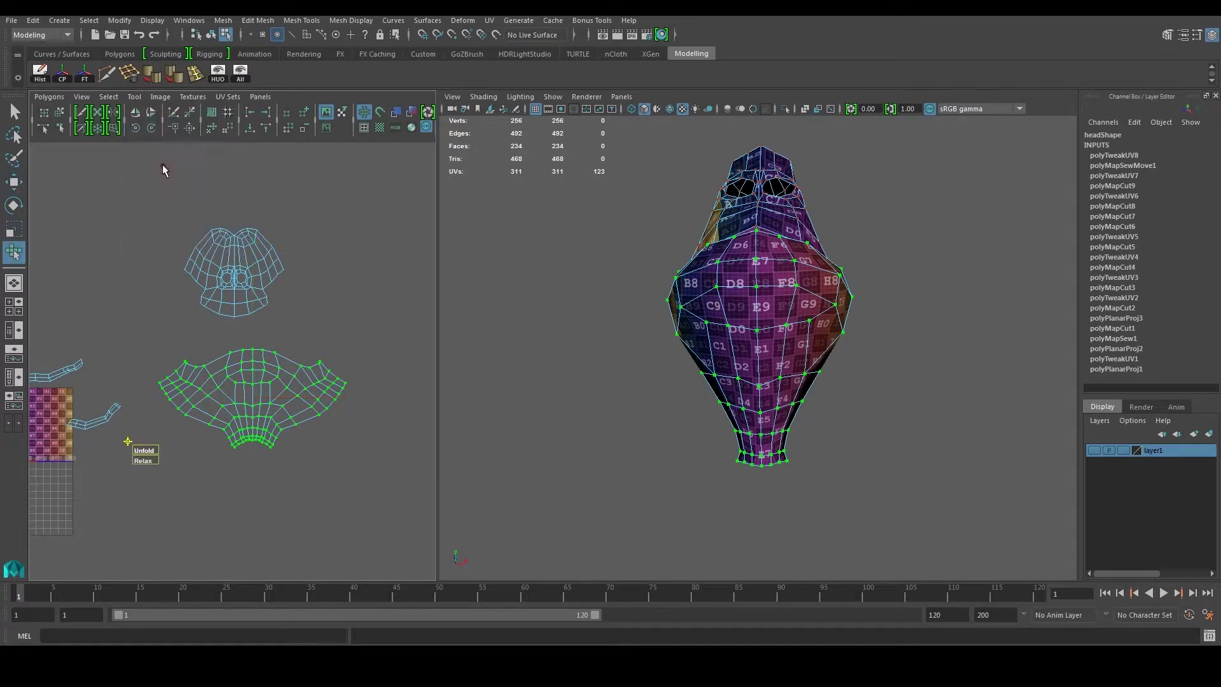
drag(149, 451, 184, 450)
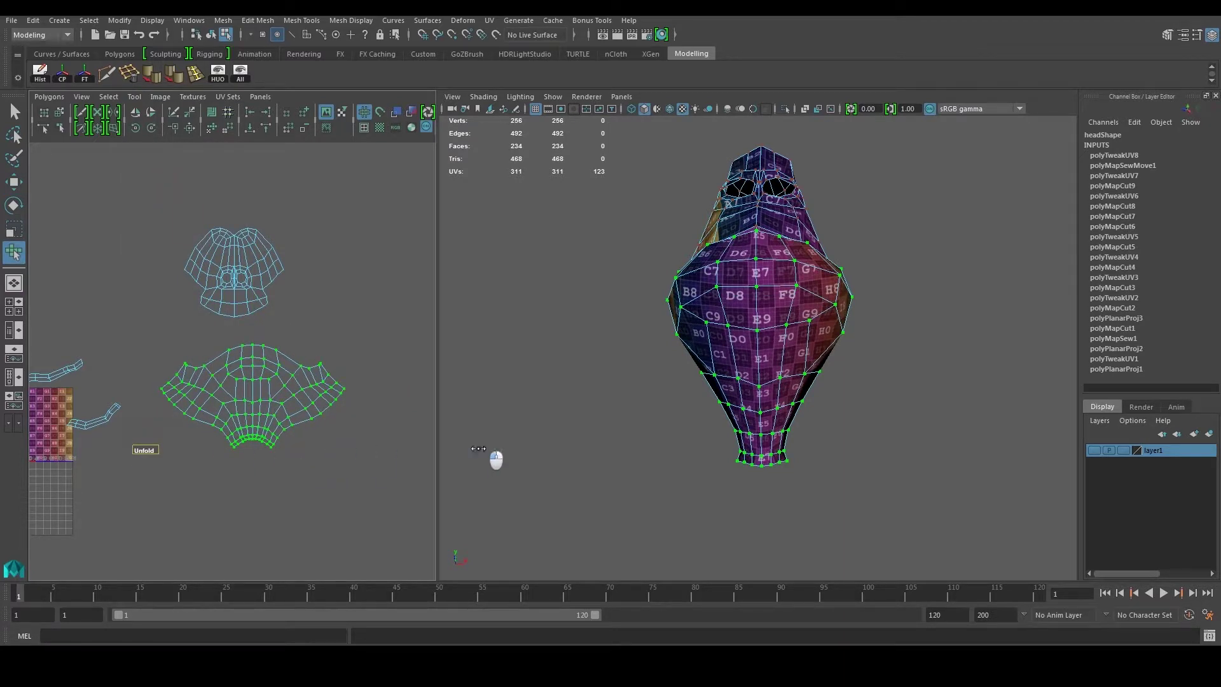
Step: Examine the texture on the back of the jaw and the mouth interior strips in the UV layout
right_drag(755, 283, 795, 266)
alt+drag(864, 268, 661, 323)
scroll(706, 336, up, 3)
click(662, 323)
alt+middle_drag(117, 392, 339, 377)
alt+right_drag(261, 337, 281, 365)
alt+middle_drag(281, 365, 193, 341)
right_drag(193, 341, 196, 299)
scroll(261, 418, up, 2)
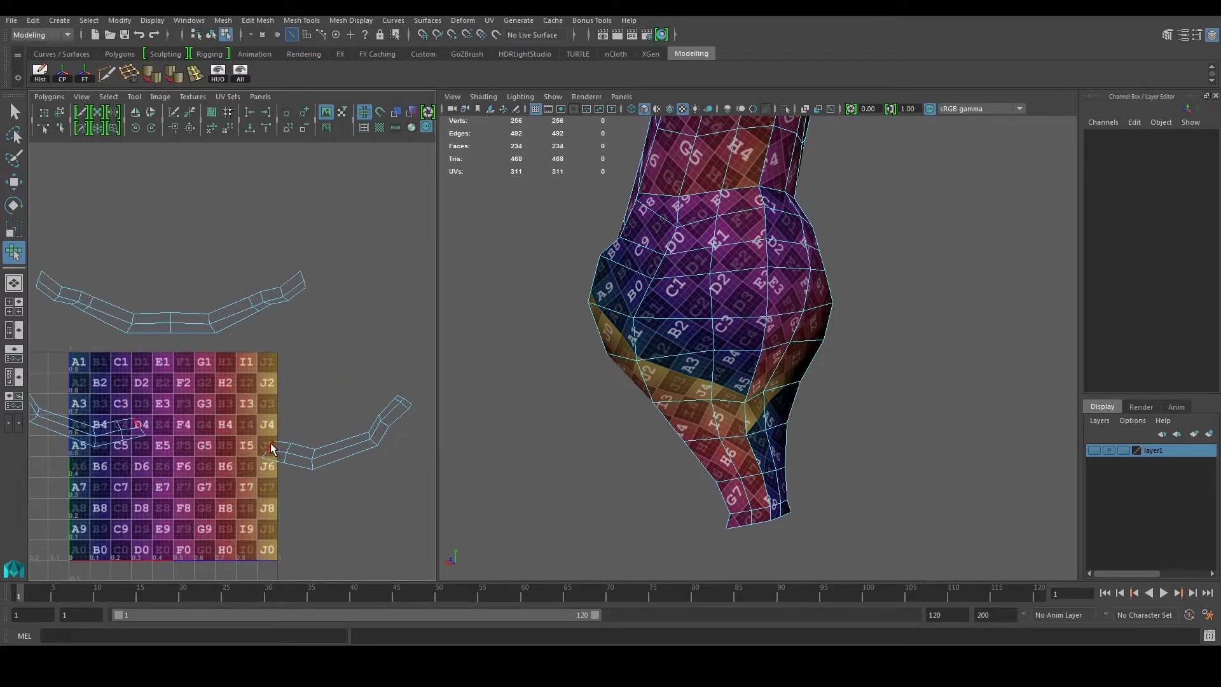
Step: Select UVs near the end of the upper mouth strip to check where they lie on the model
alt+middle_drag(287, 444, 247, 391)
right_drag(302, 400, 292, 342)
key(w)
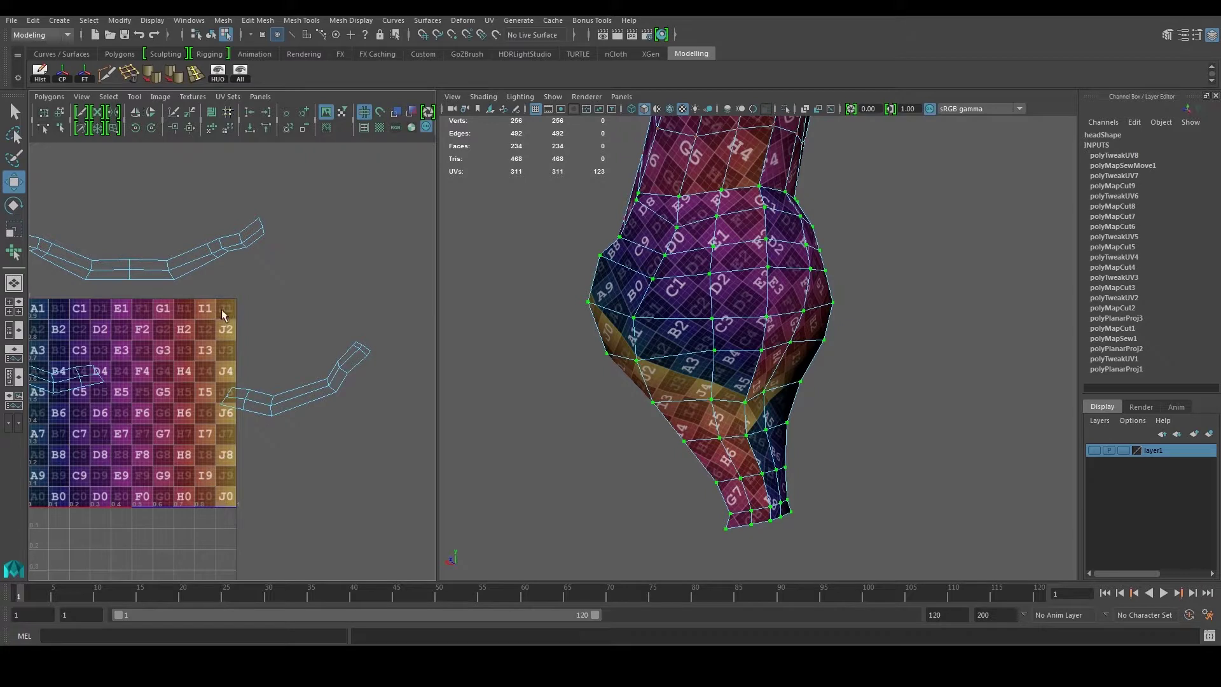
drag(225, 261, 201, 241)
scroll(179, 270, down, 3)
scroll(181, 269, down, 1)
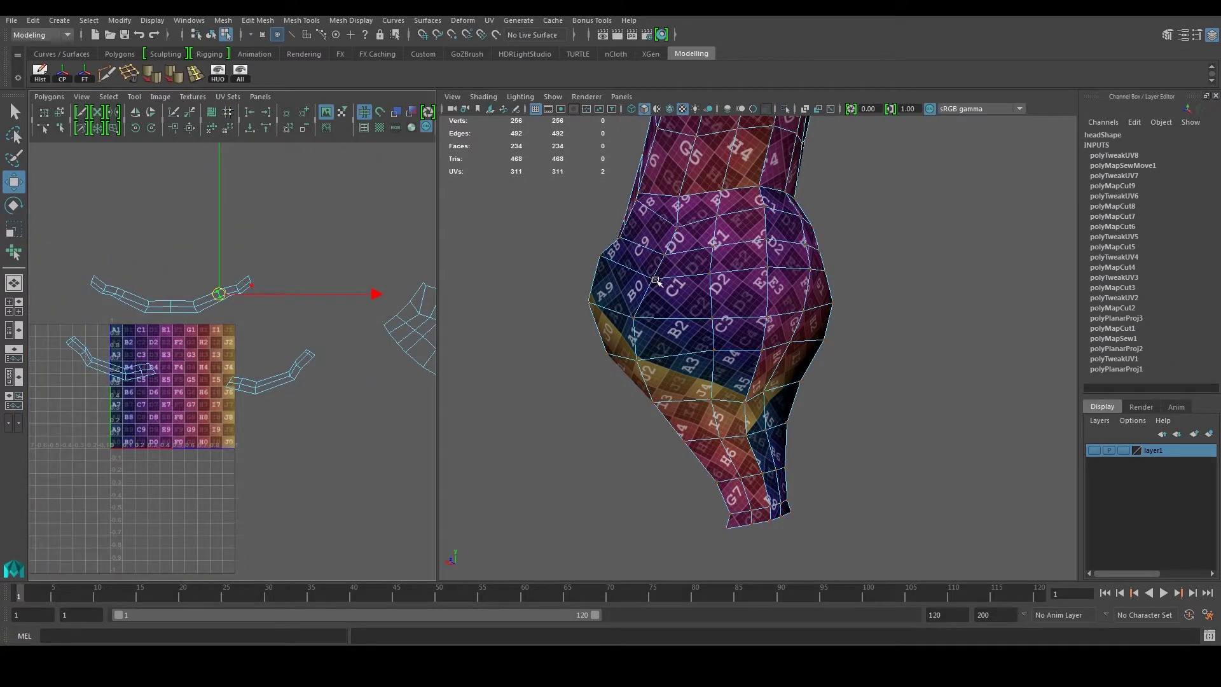
Step: Select the head in object mode, delete its construction history and freeze its transformations
right_drag(654, 277, 715, 251)
click(829, 250)
click(726, 288)
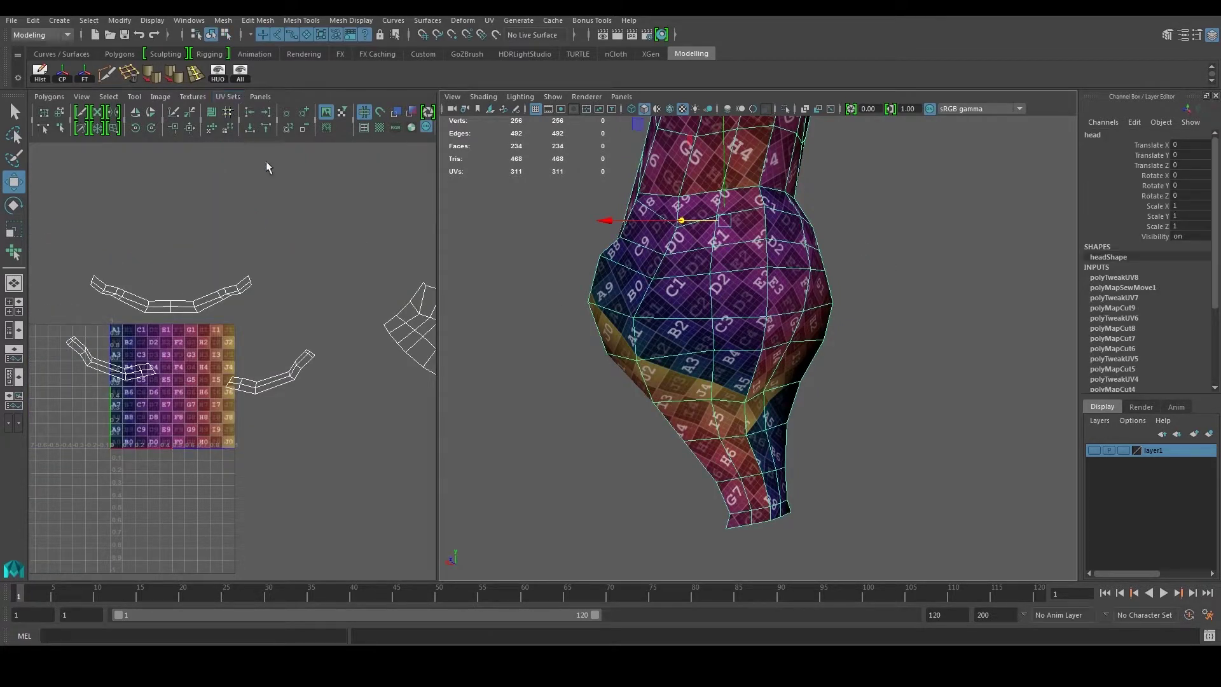
click(40, 71)
click(85, 72)
Step: Select the two inner end edges of the split mouth strip and join its halves with Move and Sew
scroll(246, 322, up, 2)
right_drag(231, 396, 233, 376)
click(228, 406)
shift+click(223, 395)
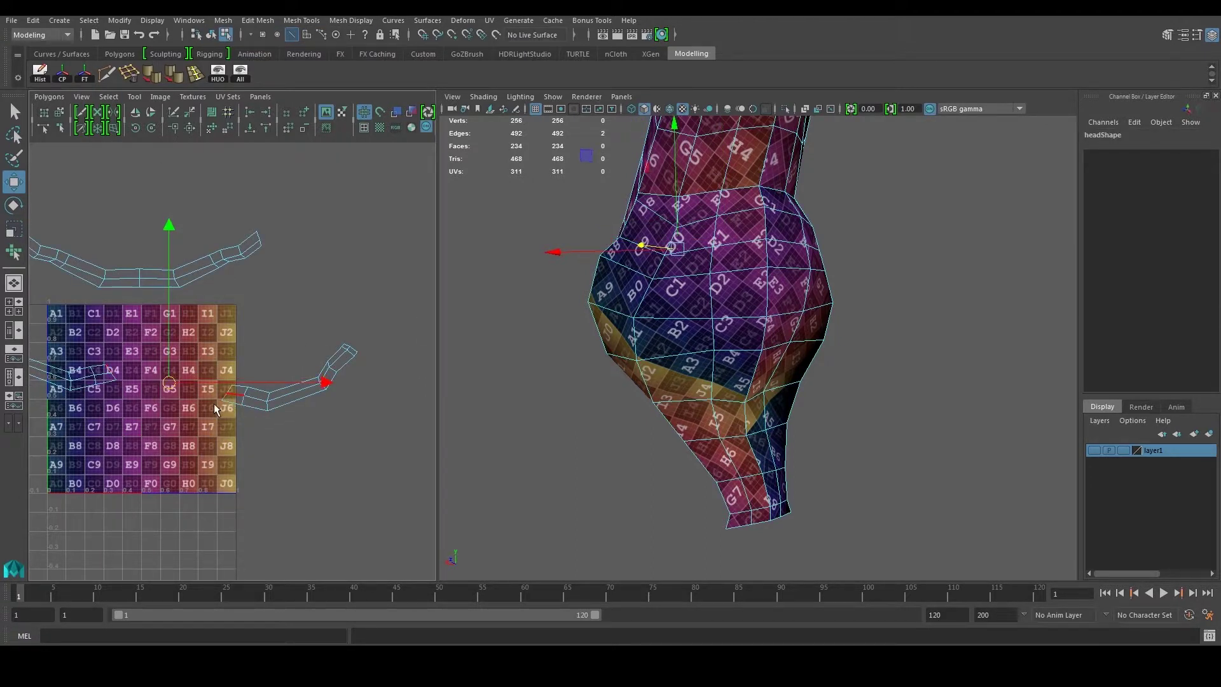
alt+middle_drag(157, 360, 212, 354)
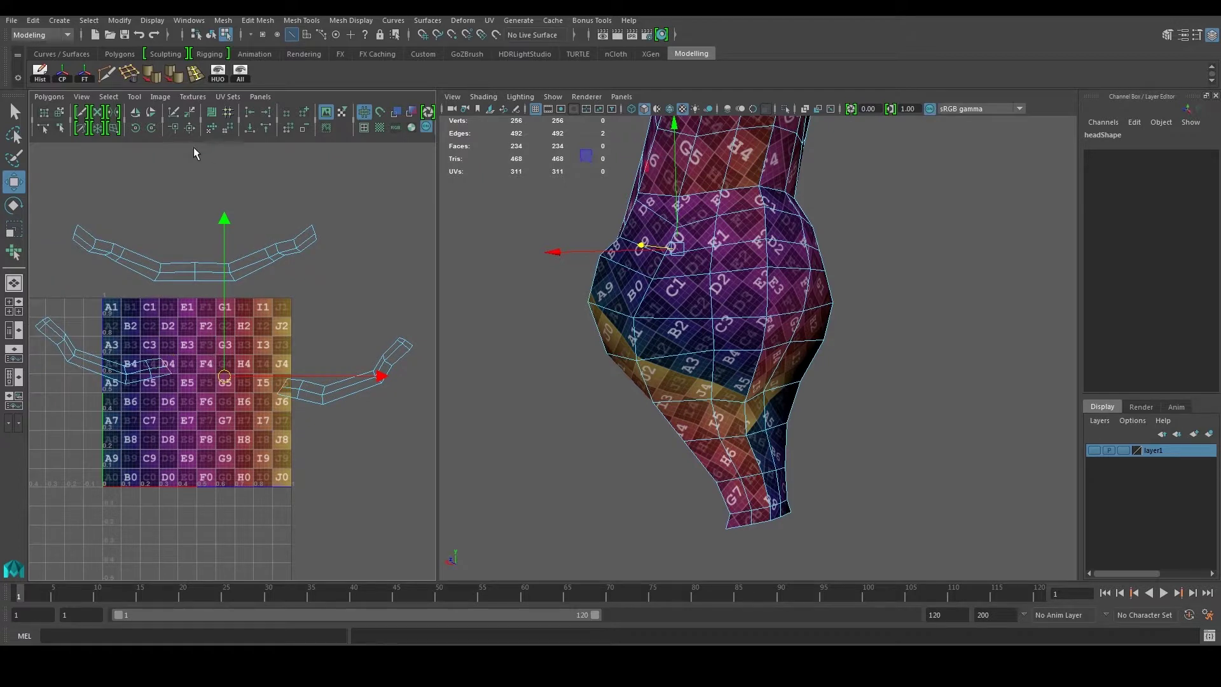
click(190, 129)
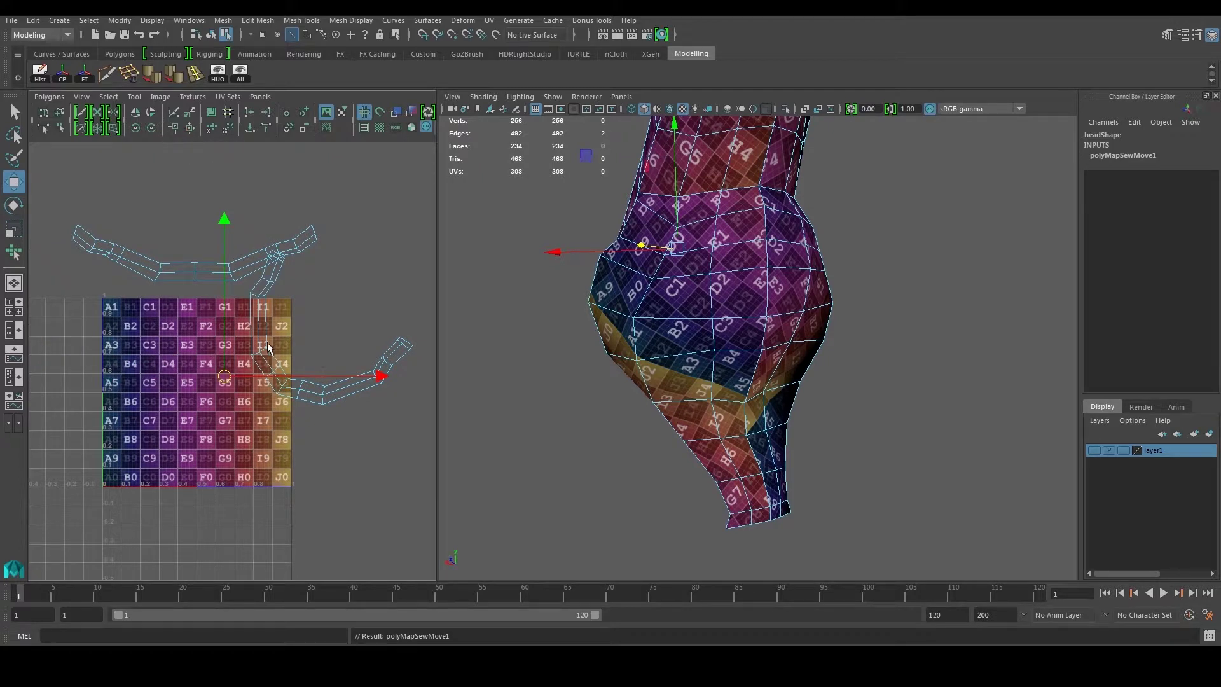
Step: Select the whole sewn mouth strip shell and rotate it counterclockwise to level it
alt+middle_drag(267, 347, 241, 361)
right_drag(240, 360, 425, 350)
drag(351, 387, 350, 388)
alt+middle_drag(311, 332, 254, 353)
ctrl+right_drag(254, 353, 292, 340)
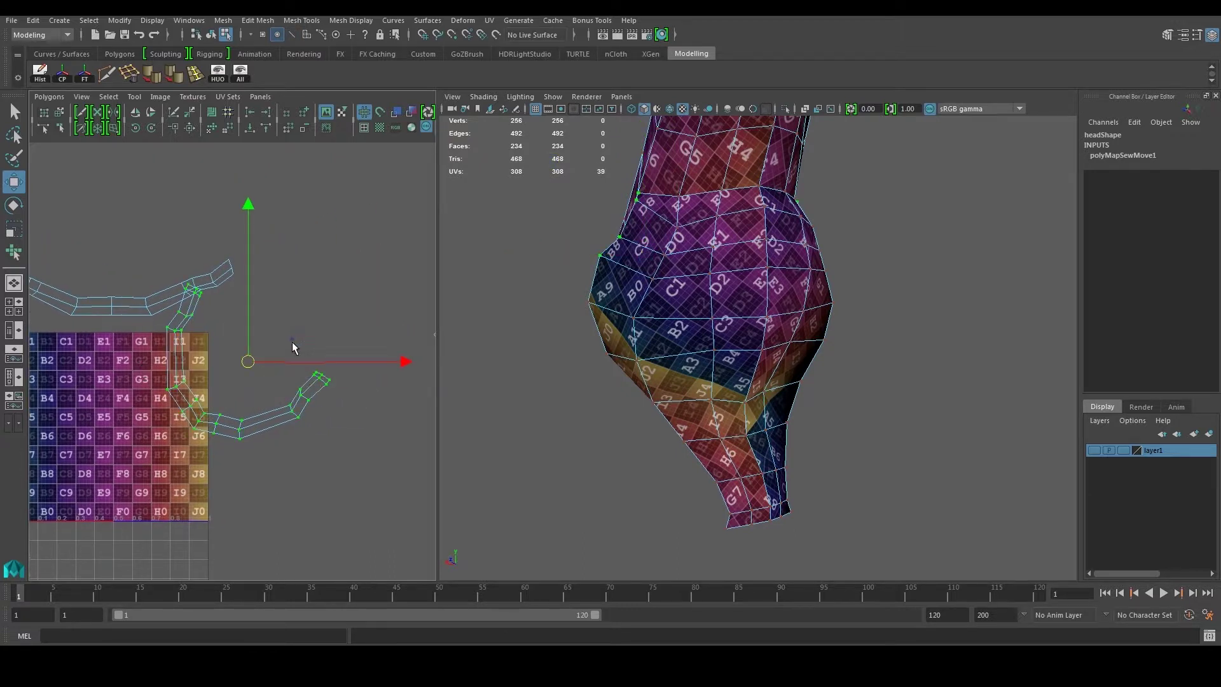
key(e)
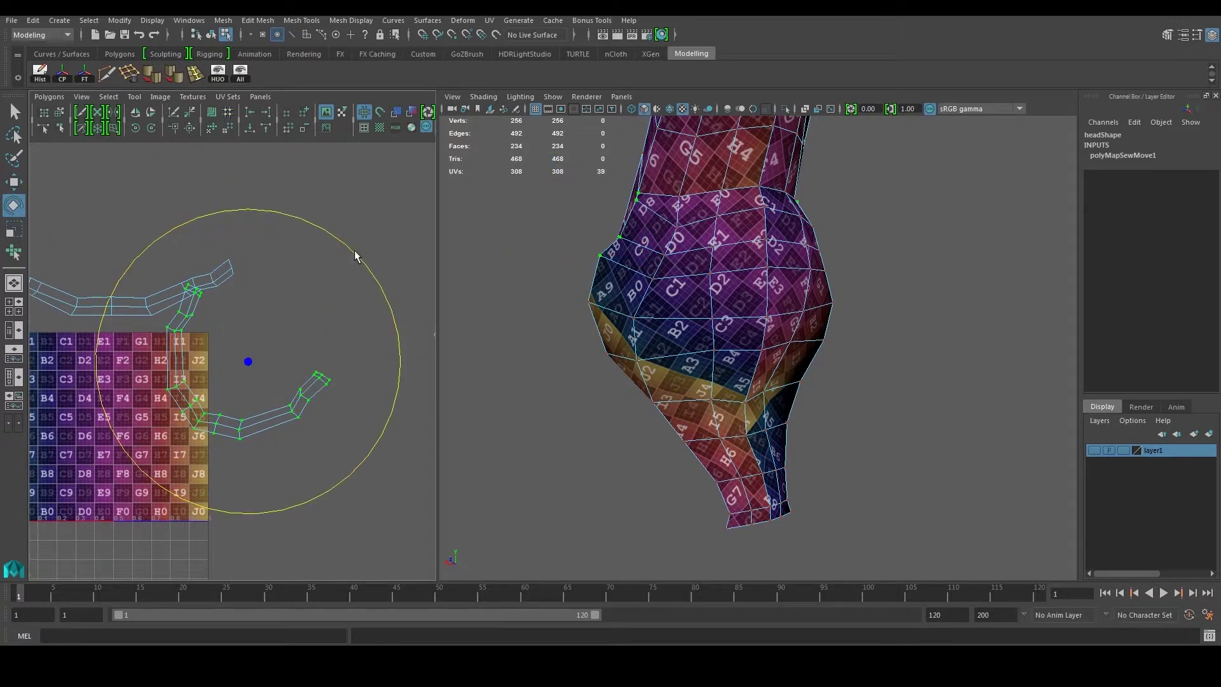
drag(354, 254, 266, 227)
key(w)
Step: Select the mouth interior shells and reposition them in the UV layout
scroll(324, 296, down, 5)
alt+middle_drag(318, 339, 224, 368)
drag(145, 402, 395, 305)
drag(67, 344, 303, 319)
alt+middle_drag(247, 194, 236, 231)
Step: Return to object mode, deselect the head and maximize the perspective view on its front
right_drag(704, 253, 749, 223)
click(551, 280)
click(623, 293)
alt+drag(483, 347, 754, 342)
click(892, 367)
alt+drag(877, 365, 791, 369)
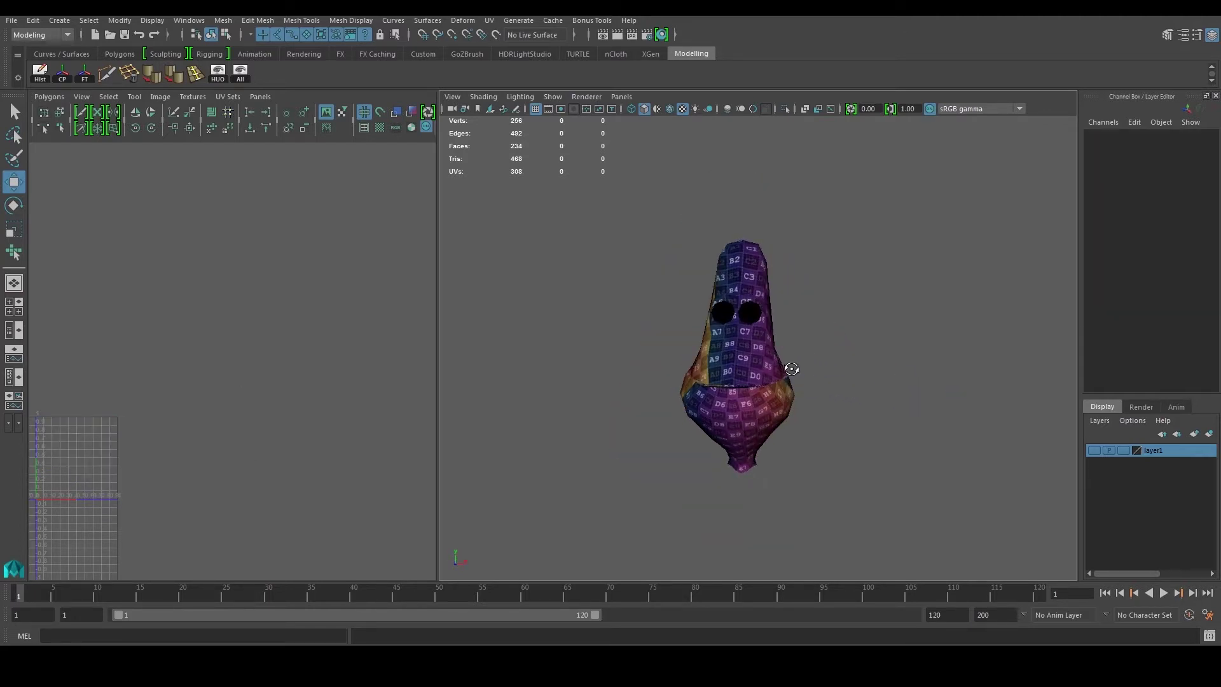
key(space)
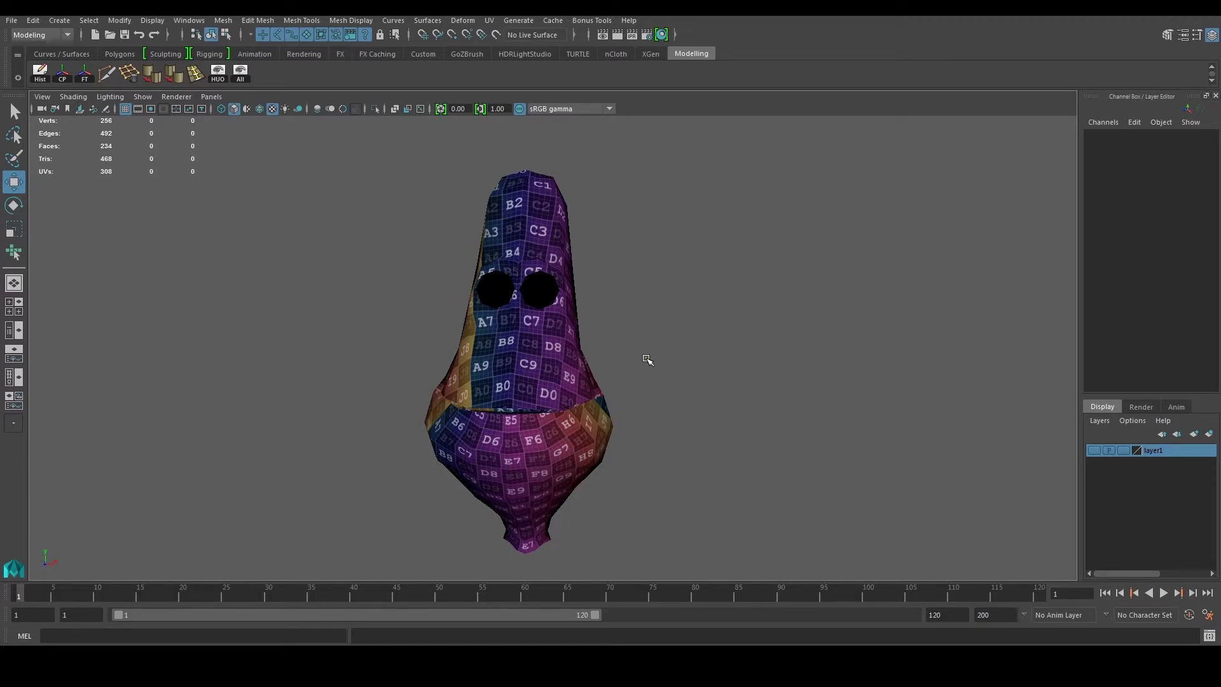
Step: Examine the head's checker texture from the side and front in both smoothed and unsmoothed display
scroll(566, 357, up, 3)
alt+drag(567, 381, 502, 338)
click(496, 337)
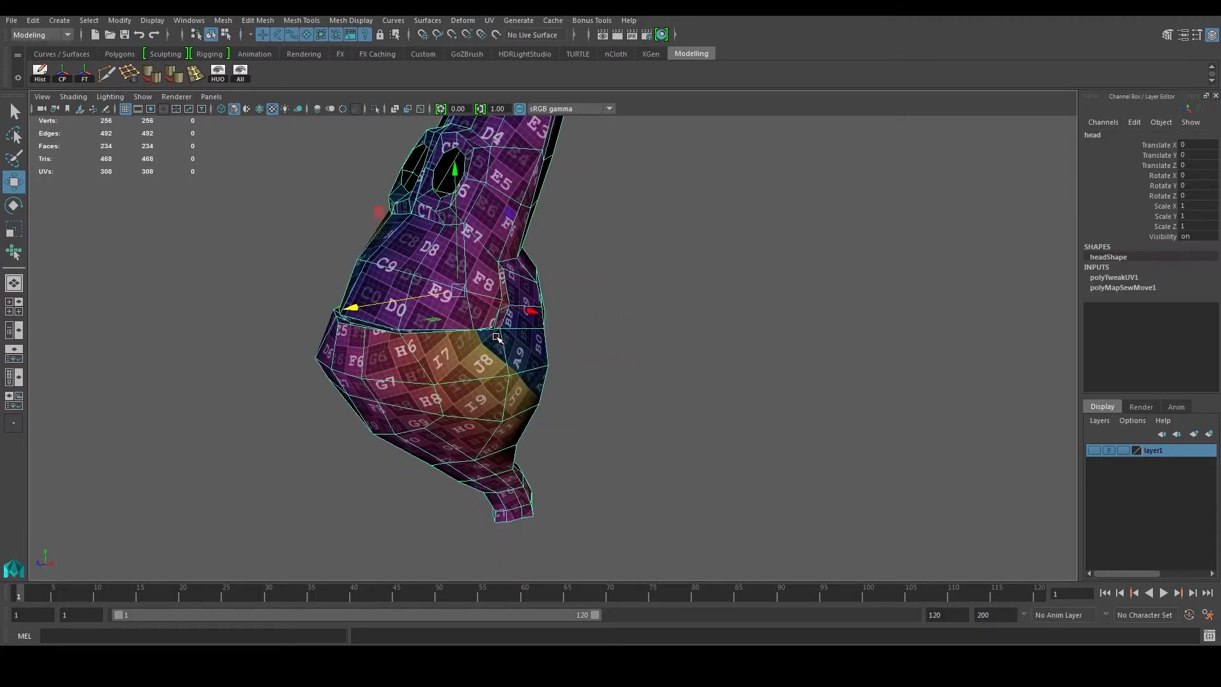
key(3)
click(593, 294)
click(431, 352)
key(1)
scroll(616, 343, up, 2)
click(621, 344)
alt+drag(509, 381, 650, 412)
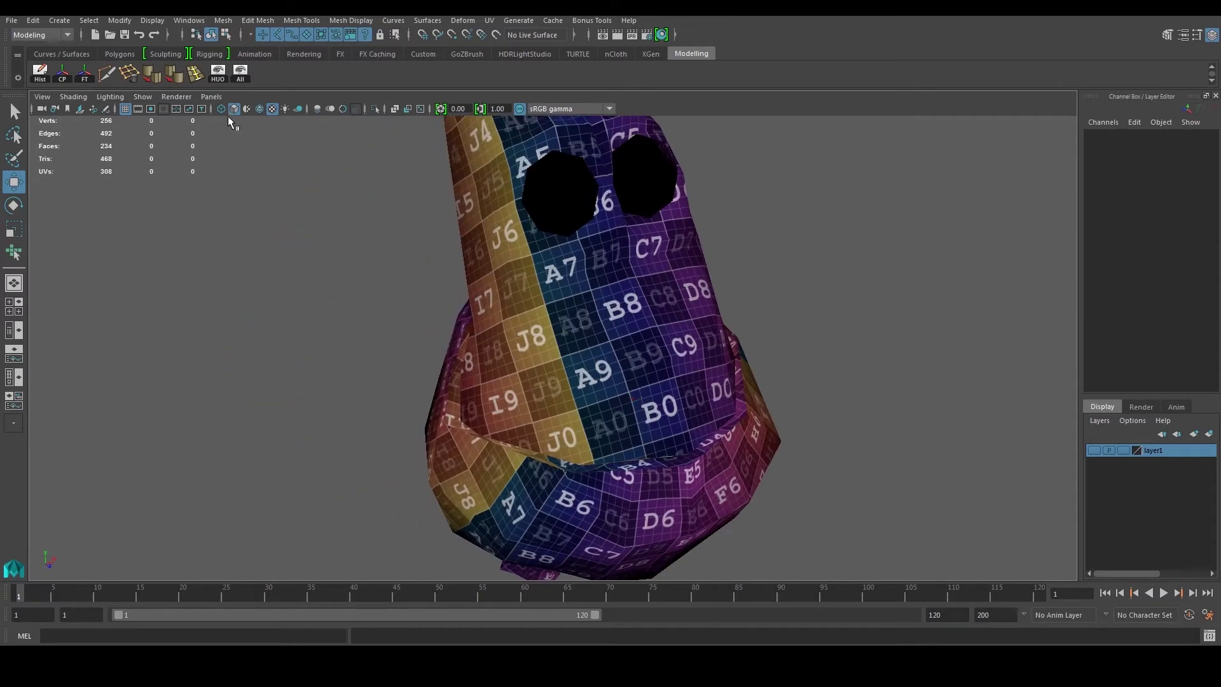
Step: Show all hidden objects in the scene and frame the full character with its head and body
click(240, 73)
alt+drag(601, 324, 568, 311)
scroll(572, 330, down, 5)
alt+middle_drag(576, 421, 580, 330)
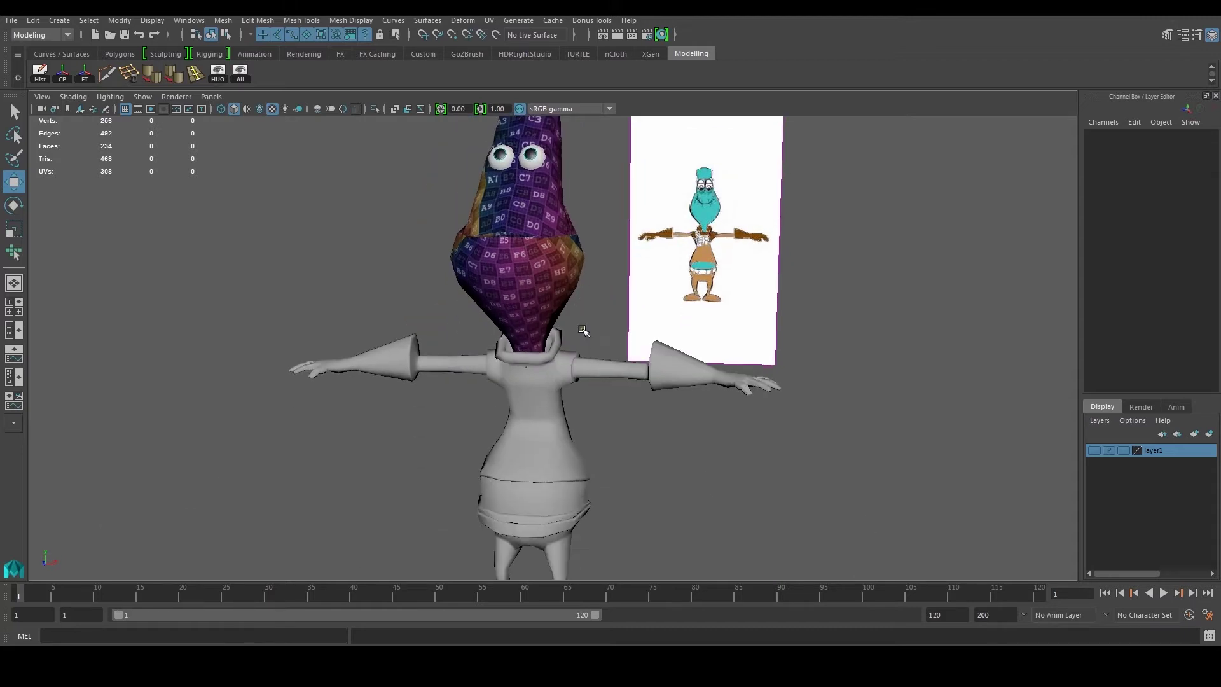
Step: Review the character's remaining untextured parts, selecting the body and the belt and viewing them from different angles
click(568, 366)
scroll(567, 373, up, 3)
alt+drag(529, 385, 576, 390)
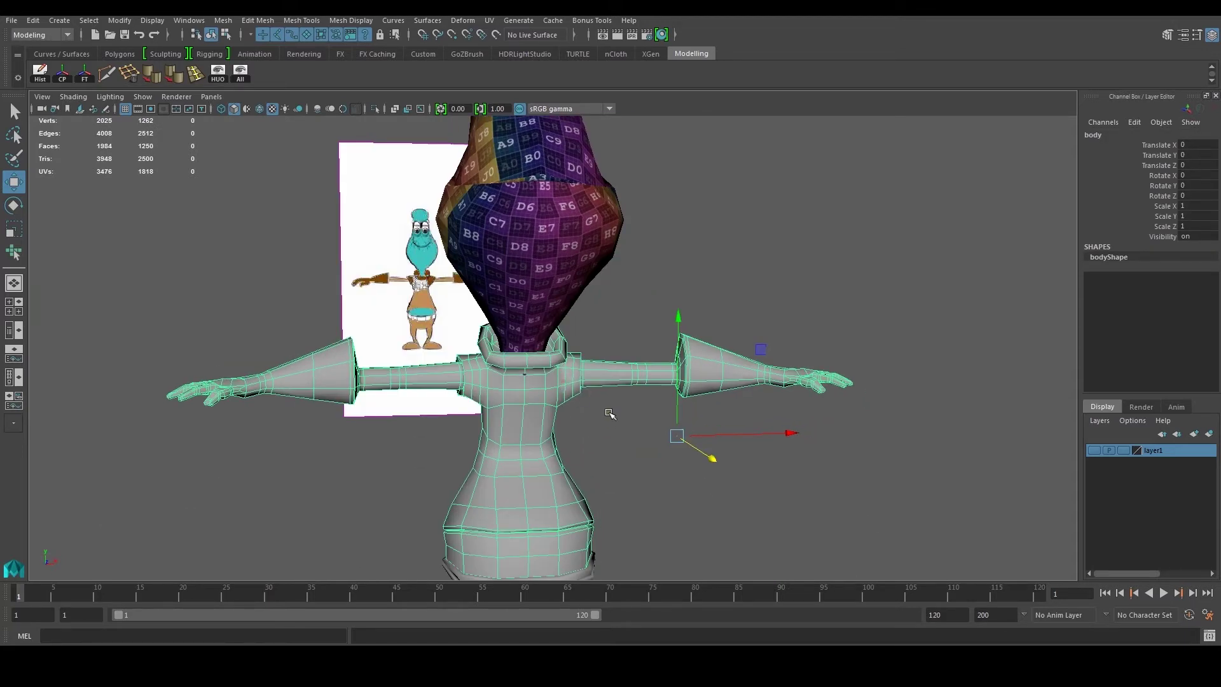
scroll(598, 433, down, 5)
alt+middle_drag(550, 499, 544, 413)
click(540, 435)
alt+middle_drag(587, 317, 585, 419)
click(547, 520)
alt+drag(547, 520, 630, 343)
scroll(632, 410, up, 1)
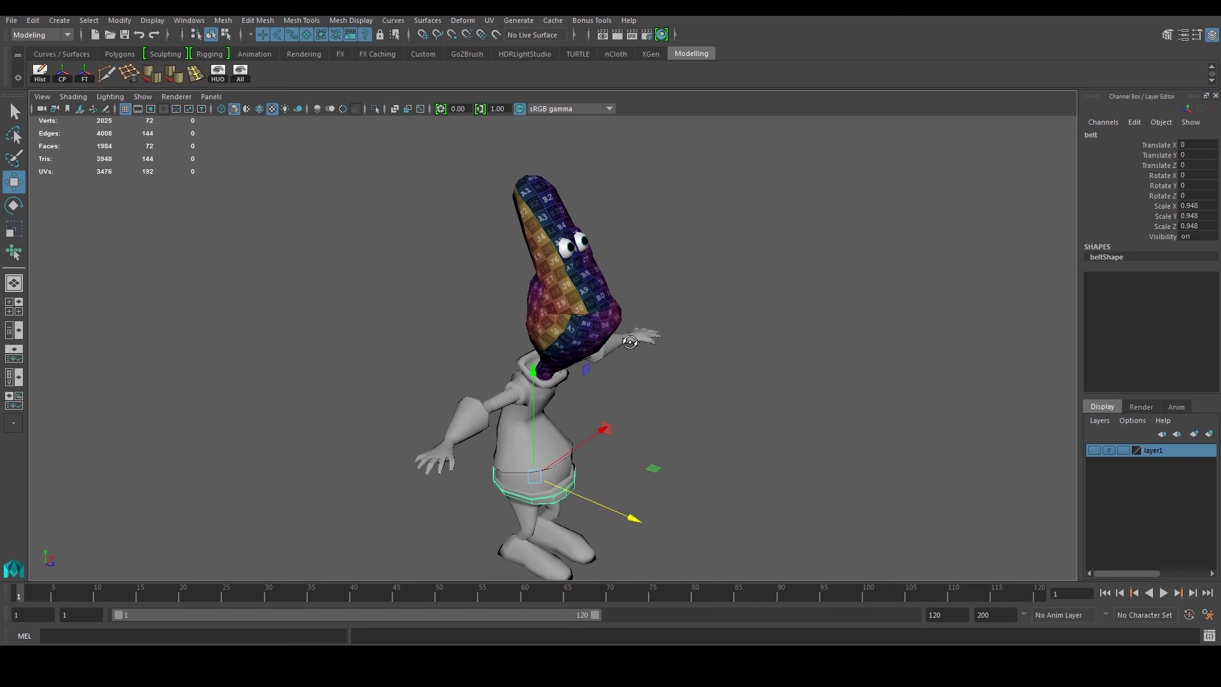